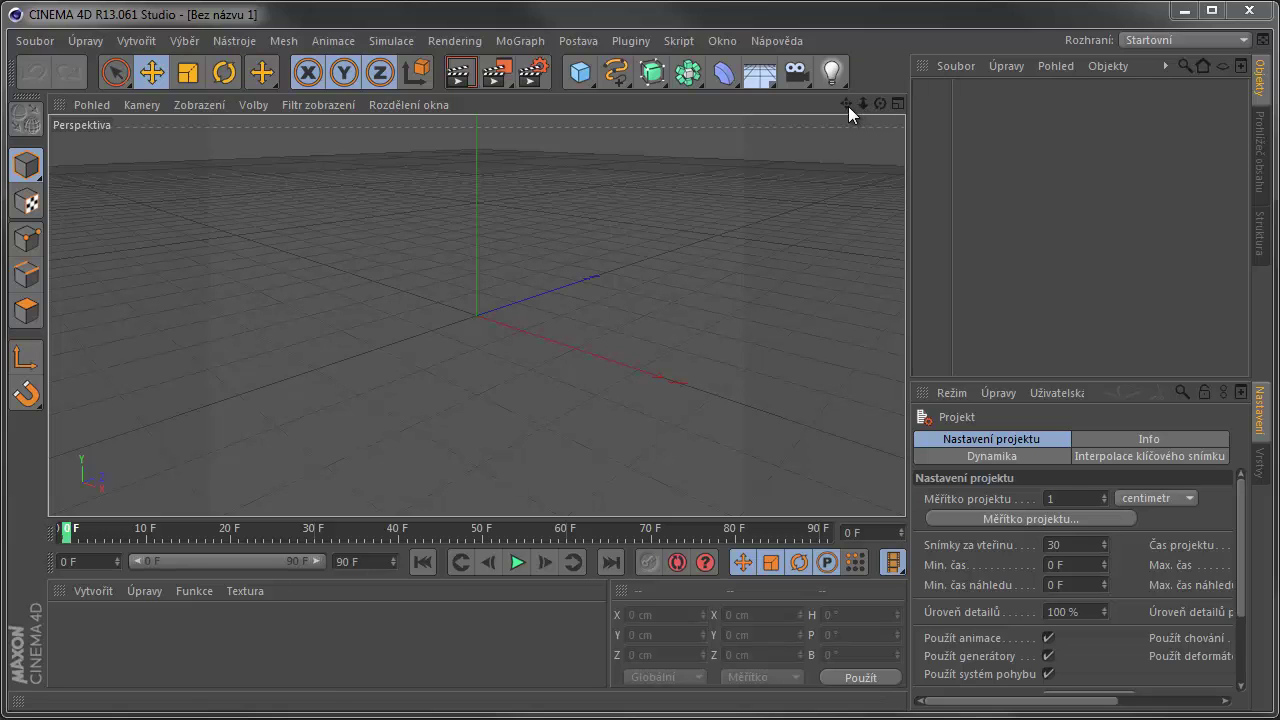
Step: Pan and zoom the empty Perspektiva view using the viewport header icons
{"action": "mouse_move", "coordinate": [846, 104]}
{"action": "left_mouse_down"}
{"action": "mouse_move", "coordinate": [825, 172]}
{"action": "mouse_move", "coordinate": [838, 122]}
{"action": "left_mouse_up"}
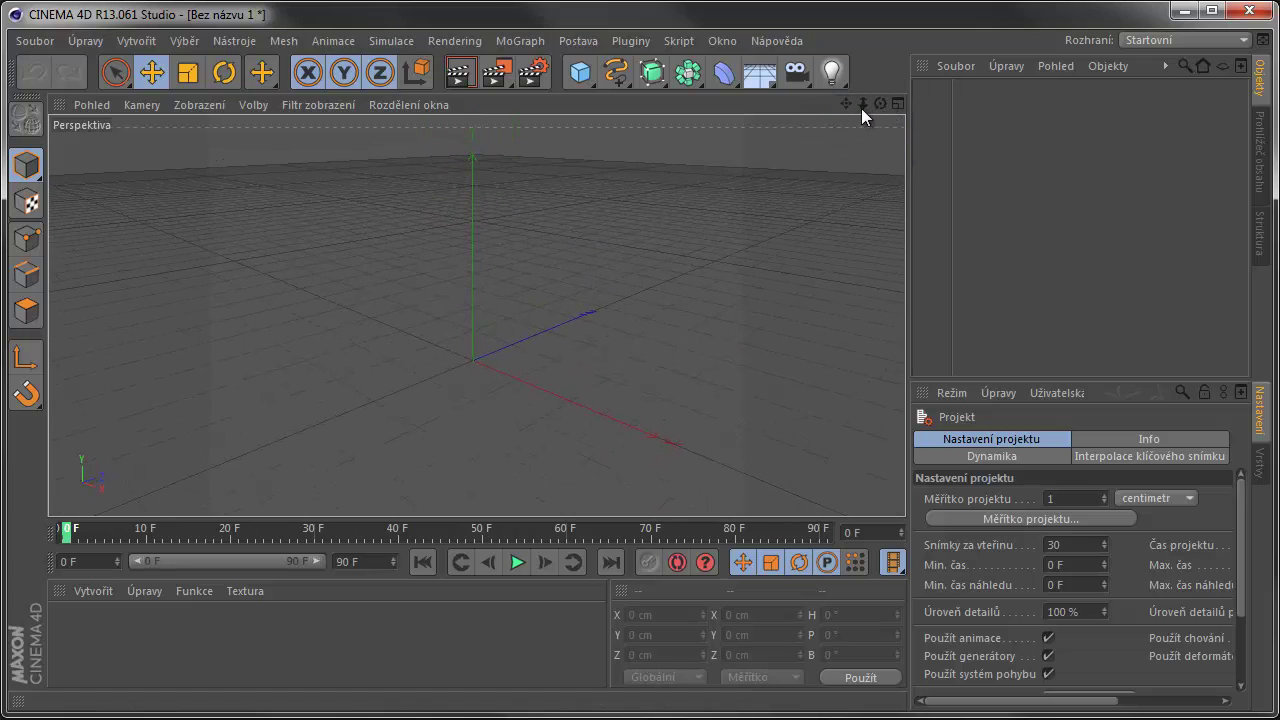
{"action": "mouse_move", "coordinate": [862, 105]}
{"action": "left_mouse_down"}
{"action": "mouse_move", "coordinate": [860, 168]}
{"action": "mouse_move", "coordinate": [869, 104]}
{"action": "mouse_move", "coordinate": [868, 140]}
{"action": "mouse_move", "coordinate": [868, 118]}
{"action": "mouse_move", "coordinate": [555, 109]}
{"action": "mouse_move", "coordinate": [670, 197]}
{"action": "mouse_move", "coordinate": [871, 123]}
{"action": "left_mouse_up"}
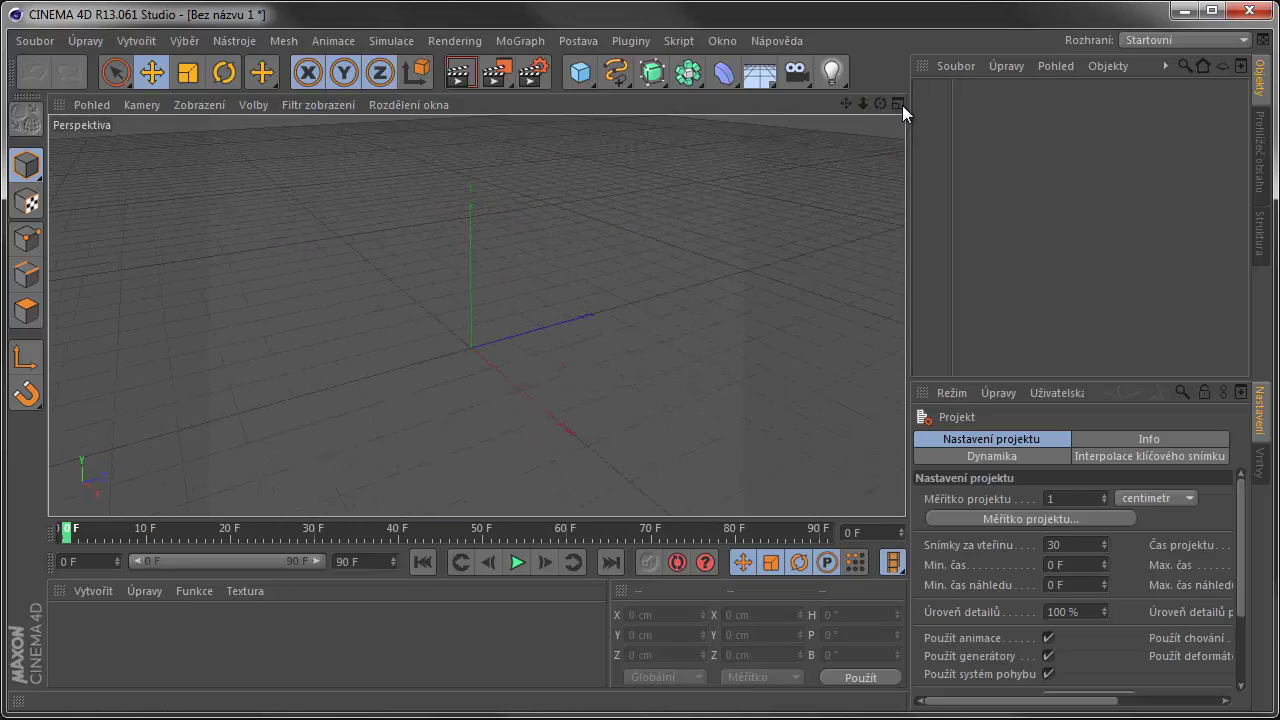
{"action": "left_click", "coordinate": [899, 104]}
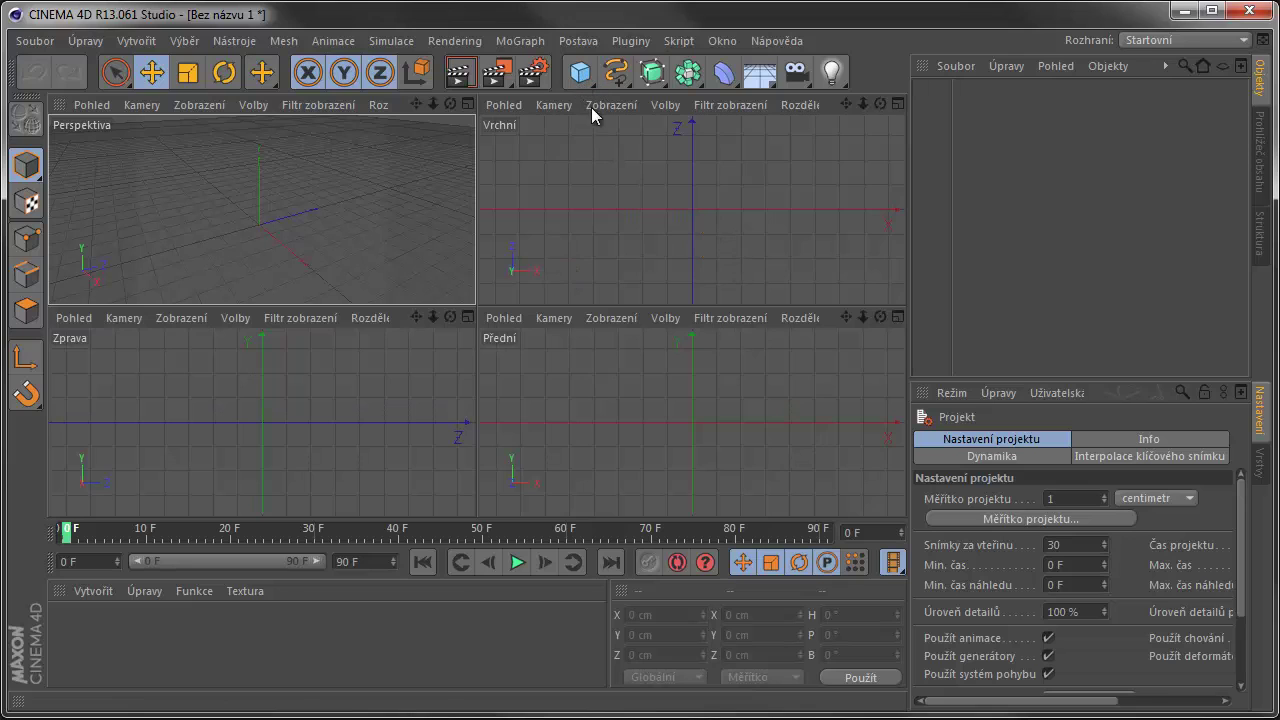
{"action": "left_click", "coordinate": [467, 104]}
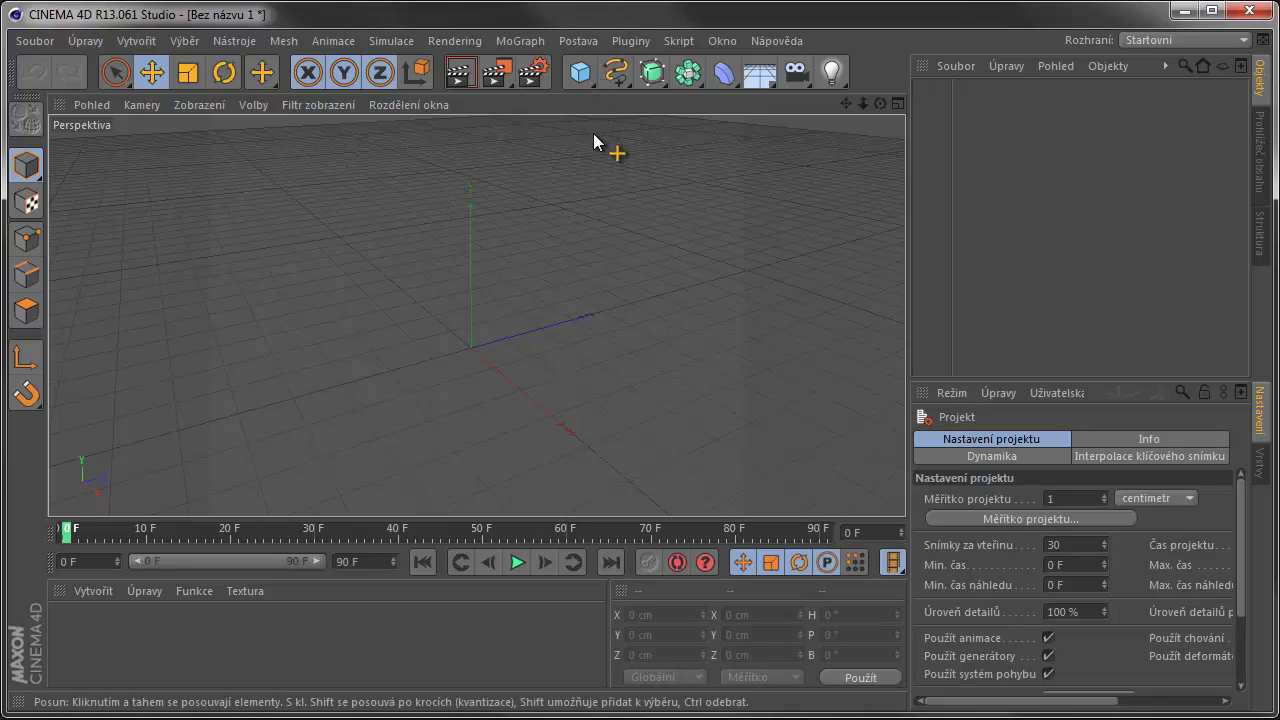
Step: Add a Krychle cube primitive, 200 cm per side, at the origin
{"action": "left_click", "coordinate": [575, 78]}
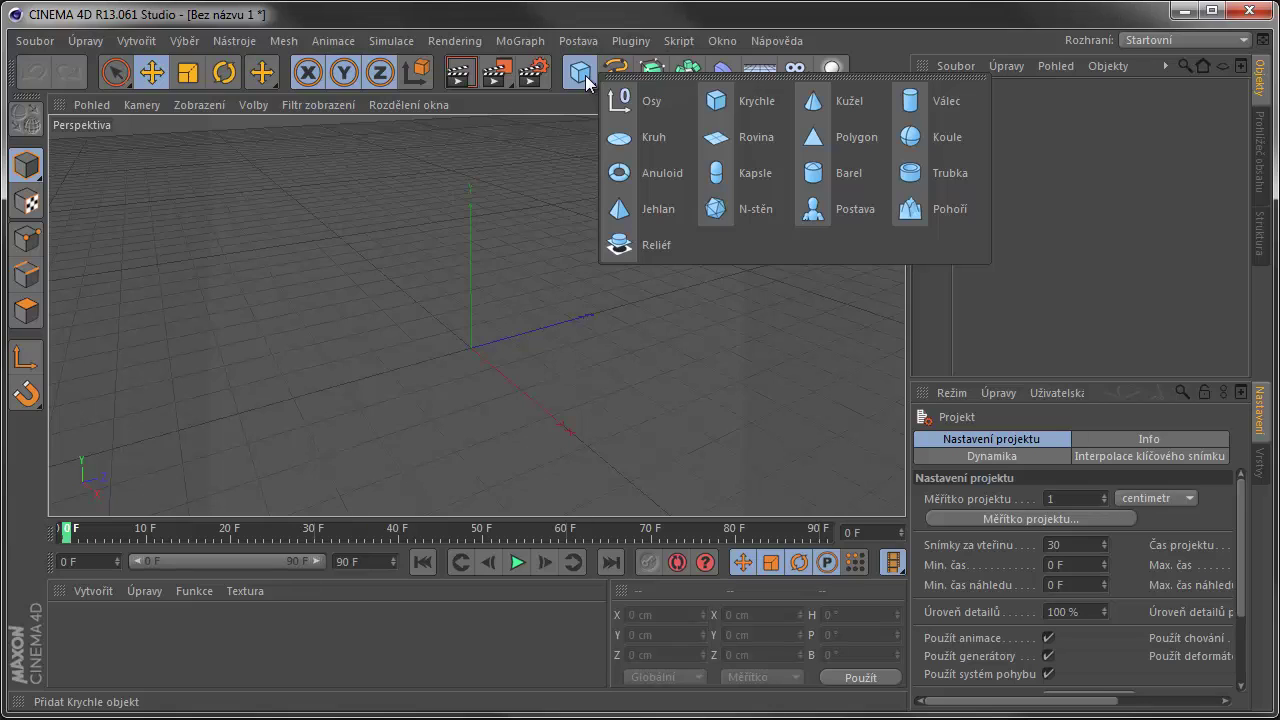
{"action": "left_click", "coordinate": [697, 105]}
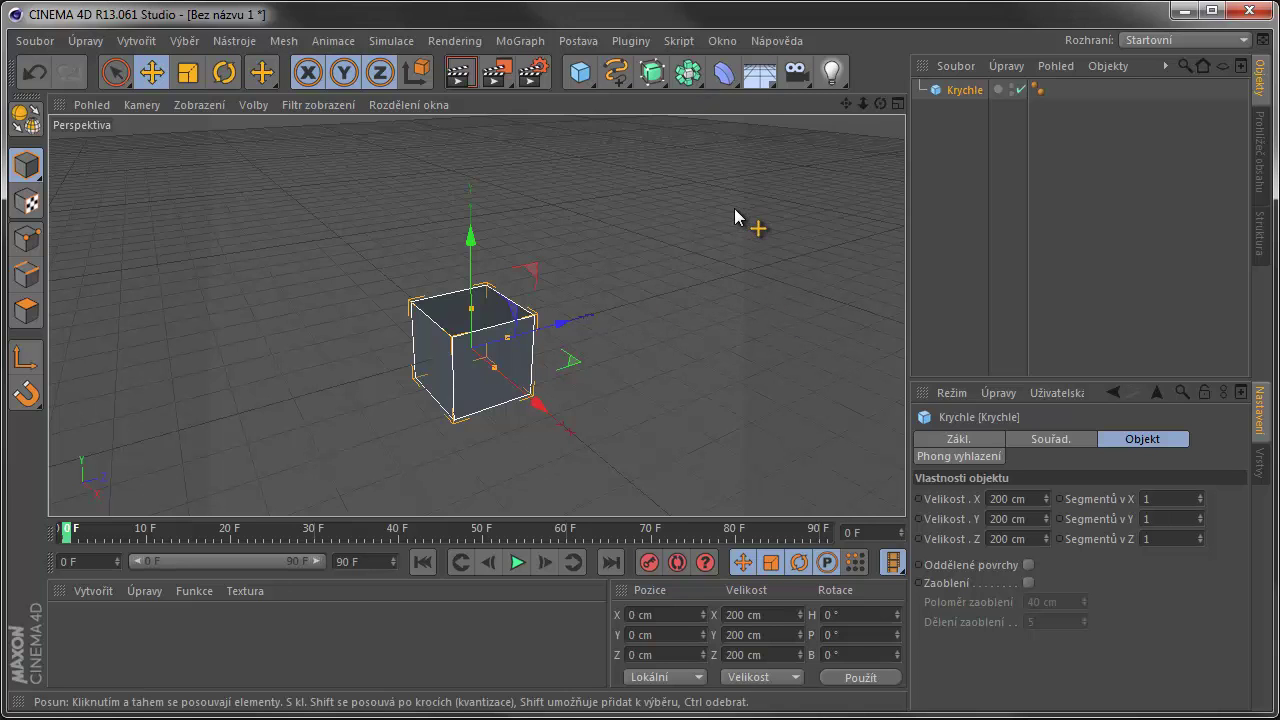
Step: Orbit the camera around the 200 cm cube from several different angles
{"action": "mouse_move", "coordinate": [883, 105]}
{"action": "left_mouse_down"}
{"action": "mouse_move", "coordinate": [858, 126]}
{"action": "mouse_move", "coordinate": [731, 149]}
{"action": "mouse_move", "coordinate": [636, 127]}
{"action": "mouse_move", "coordinate": [674, 158]}
{"action": "mouse_move", "coordinate": [851, 140]}
{"action": "mouse_move", "coordinate": [883, 110]}
{"action": "mouse_move", "coordinate": [802, 173]}
{"action": "mouse_move", "coordinate": [668, 192]}
{"action": "mouse_move", "coordinate": [462, 146]}
{"action": "mouse_move", "coordinate": [586, 212]}
{"action": "mouse_move", "coordinate": [728, 136]}
{"action": "mouse_move", "coordinate": [818, 128]}
{"action": "mouse_move", "coordinate": [844, 78]}
{"action": "mouse_move", "coordinate": [788, 141]}
{"action": "mouse_move", "coordinate": [733, 174]}
{"action": "mouse_move", "coordinate": [601, 168]}
{"action": "mouse_move", "coordinate": [581, 201]}
{"action": "mouse_move", "coordinate": [624, 178]}
{"action": "mouse_move", "coordinate": [687, 193]}
{"action": "left_mouse_up"}
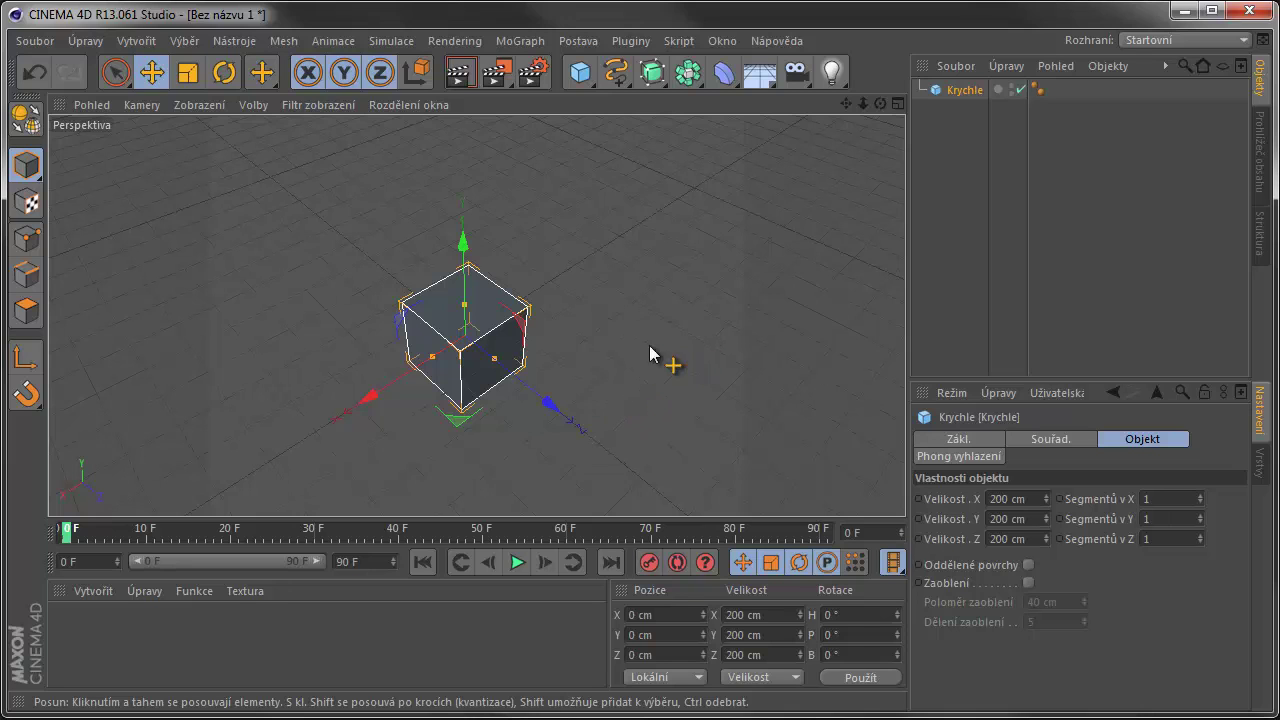
{"action": "mouse_move", "coordinate": [650, 352]}
{"action": "left_mouse_down", "text": "alt"}
{"action": "mouse_move", "coordinate": [514, 294]}
{"action": "mouse_move", "coordinate": [656, 346]}
{"action": "mouse_move", "coordinate": [629, 394]}
{"action": "mouse_move", "coordinate": [563, 349]}
{"action": "mouse_move", "coordinate": [447, 351]}
{"action": "mouse_move", "coordinate": [613, 356]}
{"action": "mouse_move", "coordinate": [774, 259]}
{"action": "mouse_move", "coordinate": [720, 325]}
{"action": "mouse_move", "coordinate": [645, 380]}
{"action": "mouse_move", "coordinate": [543, 337]}
{"action": "mouse_move", "coordinate": [559, 343]}
{"action": "left_mouse_up", "text": "alt"}
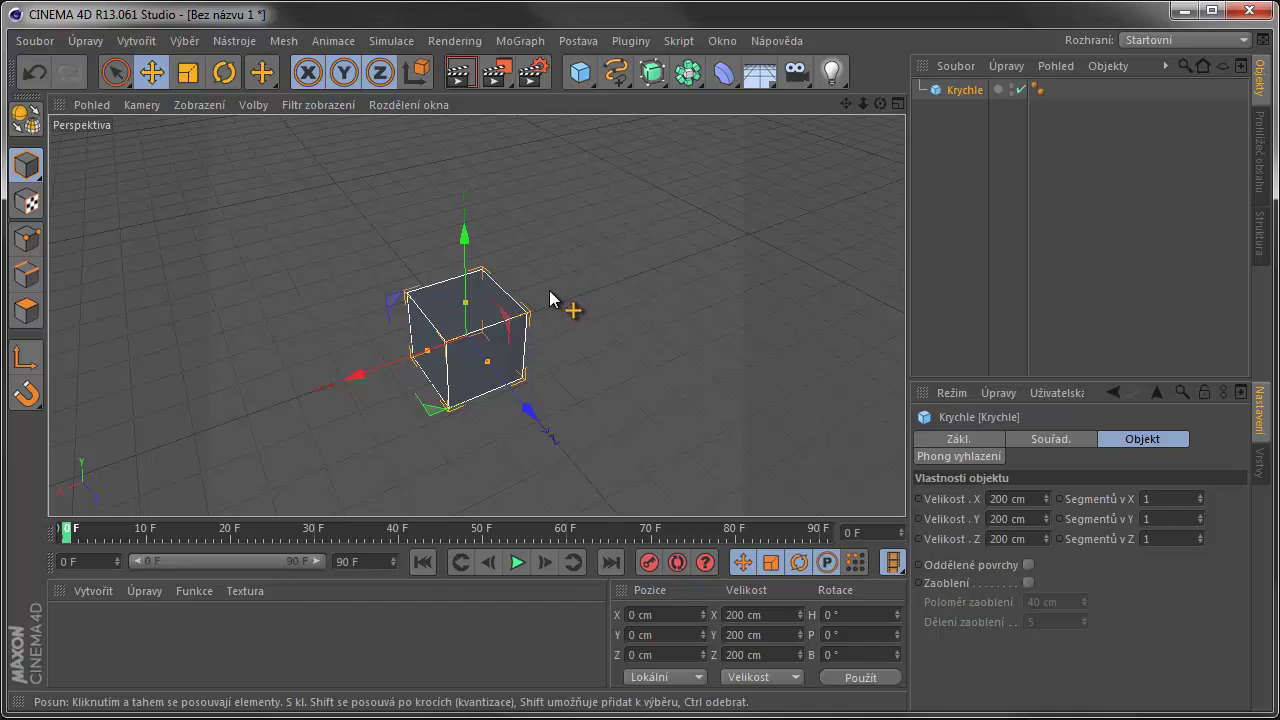
{"action": "mouse_move", "coordinate": [549, 290]}
{"action": "left_mouse_down", "text": "alt"}
{"action": "mouse_move", "coordinate": [537, 346]}
{"action": "mouse_move", "coordinate": [589, 303]}
{"action": "mouse_move", "coordinate": [528, 333]}
{"action": "mouse_move", "coordinate": [543, 331]}
{"action": "mouse_move", "coordinate": [506, 378]}
{"action": "mouse_move", "coordinate": [583, 292]}
{"action": "mouse_move", "coordinate": [577, 279]}
{"action": "left_mouse_up", "text": "alt"}
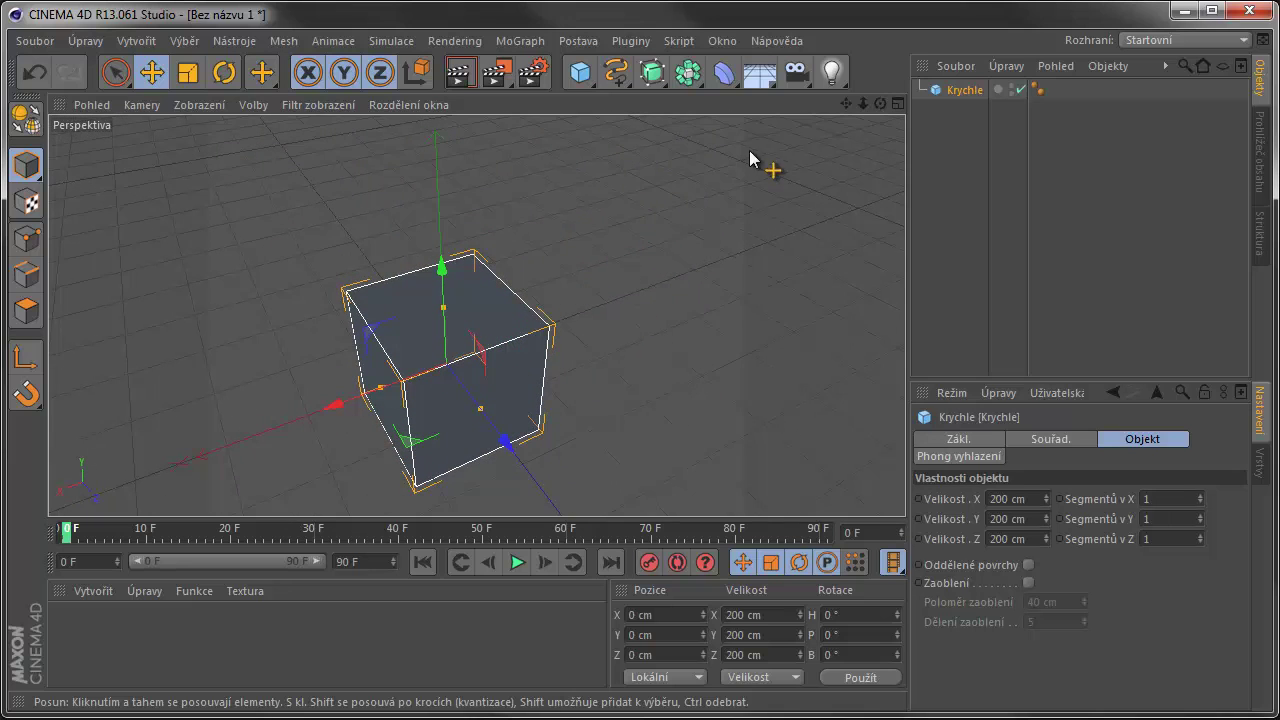
{"action": "mouse_move", "coordinate": [648, 318]}
{"action": "left_mouse_down", "text": "alt"}
{"action": "mouse_move", "coordinate": [686, 263]}
{"action": "mouse_move", "coordinate": [634, 277]}
{"action": "mouse_move", "coordinate": [734, 191]}
{"action": "mouse_move", "coordinate": [660, 253]}
{"action": "left_mouse_up", "text": "alt"}
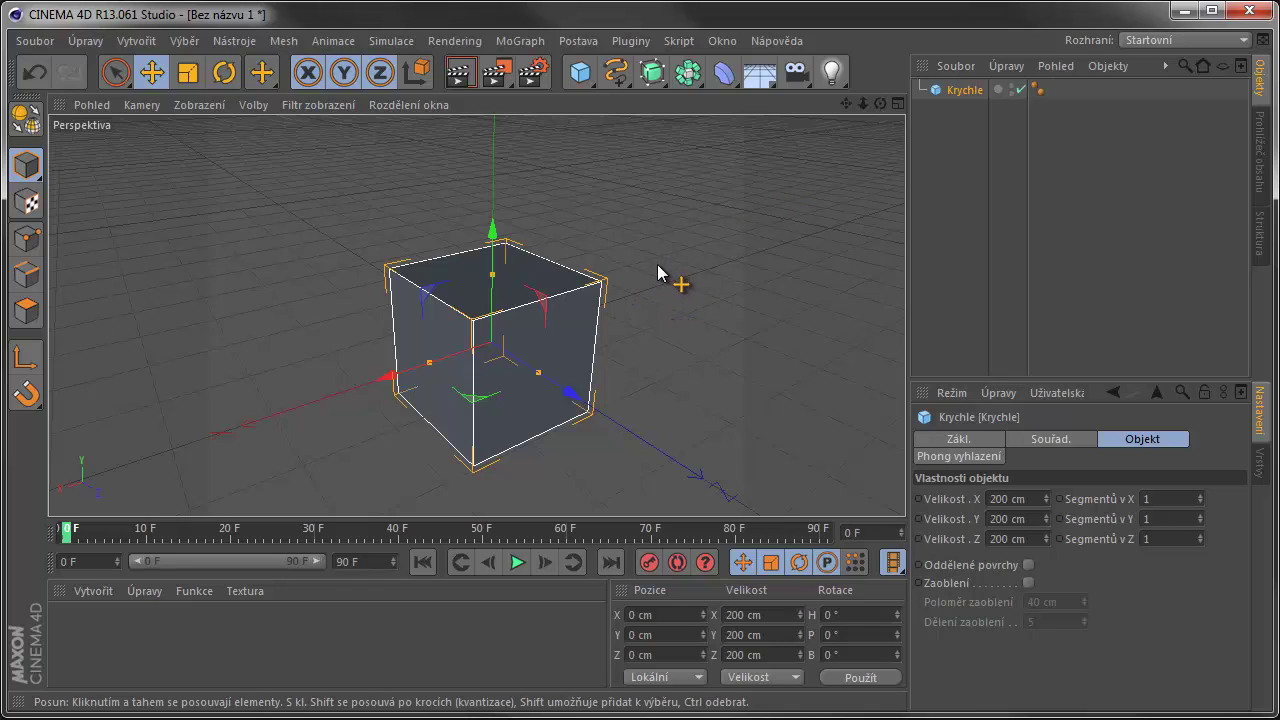
{"action": "mouse_move", "coordinate": [628, 273]}
{"action": "left_mouse_down", "text": "alt"}
{"action": "mouse_move", "coordinate": [704, 324]}
{"action": "mouse_move", "coordinate": [773, 312]}
{"action": "left_mouse_up", "text": "alt"}
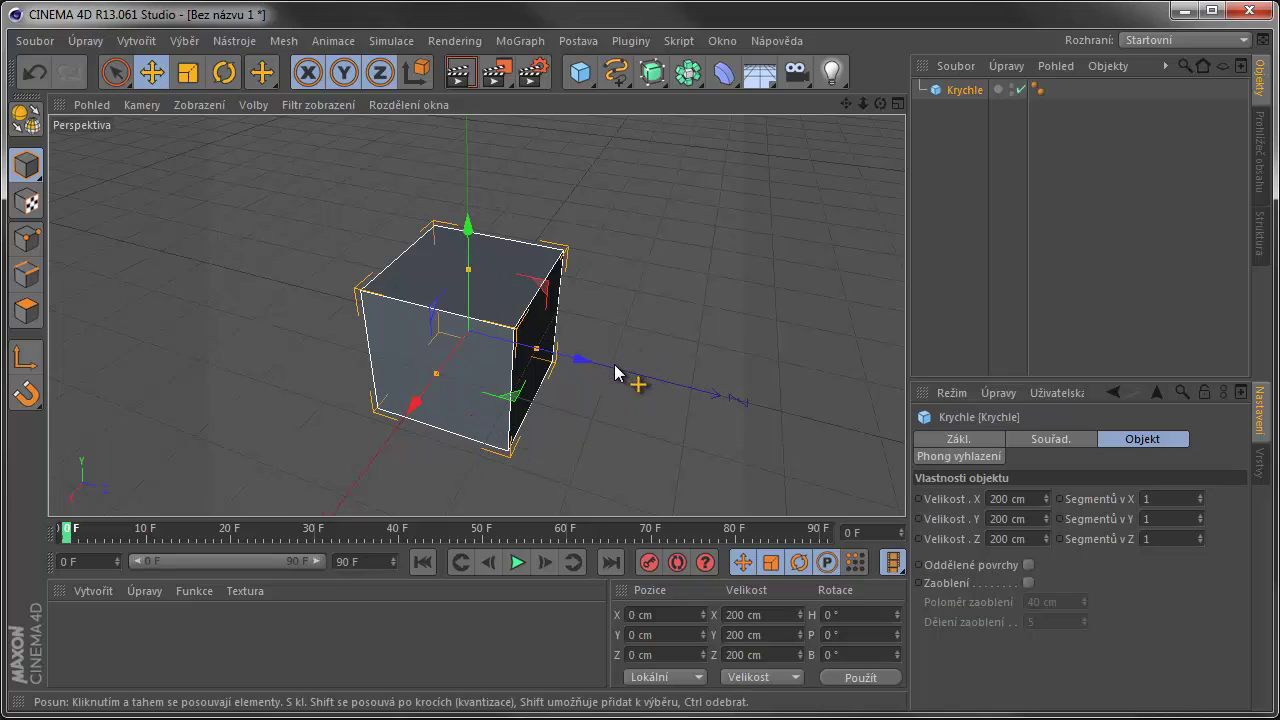
{"action": "left_click_drag", "start_coordinate": [634, 380], "coordinate": [511, 402], "text": "alt"}
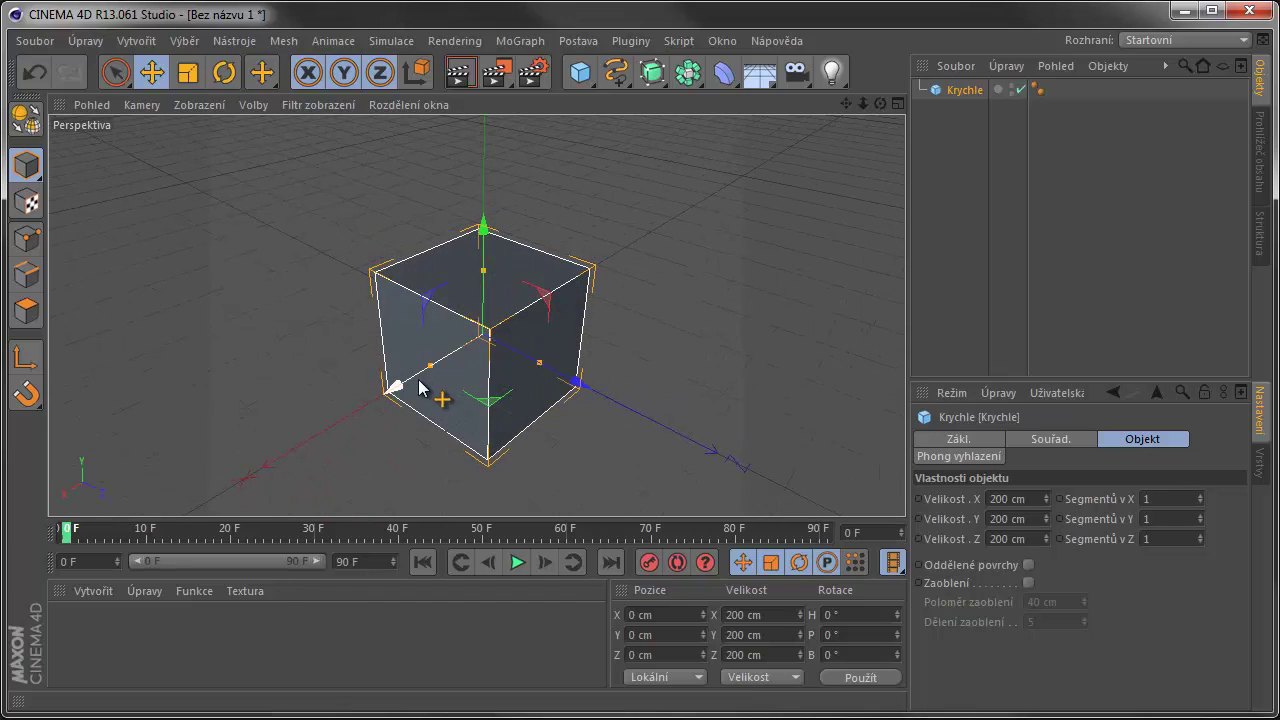
{"action": "mouse_move", "coordinate": [569, 458]}
{"action": "left_mouse_down", "text": "alt"}
{"action": "mouse_move", "coordinate": [511, 403]}
{"action": "mouse_move", "coordinate": [591, 350]}
{"action": "left_mouse_up", "text": "alt"}
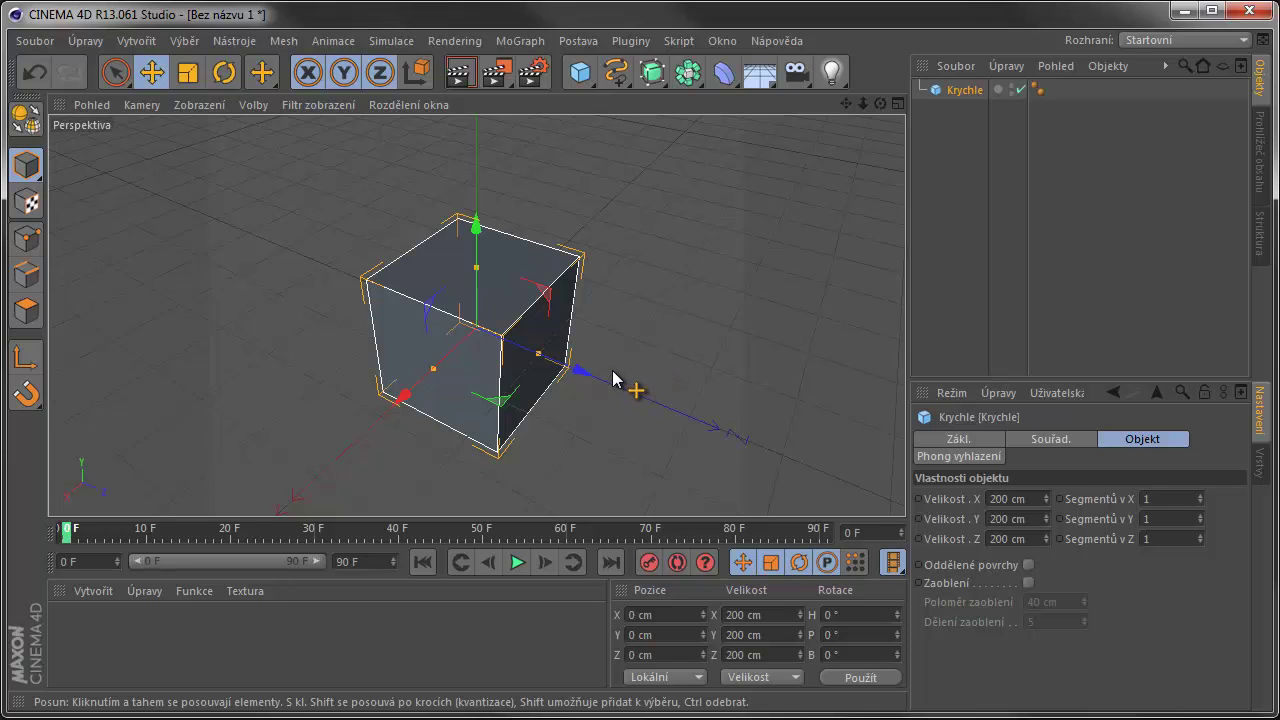
Step: Drag the cube along its X, Y and Z axes away from the origin
{"action": "left_click_drag", "start_coordinate": [577, 371], "coordinate": [663, 414]}
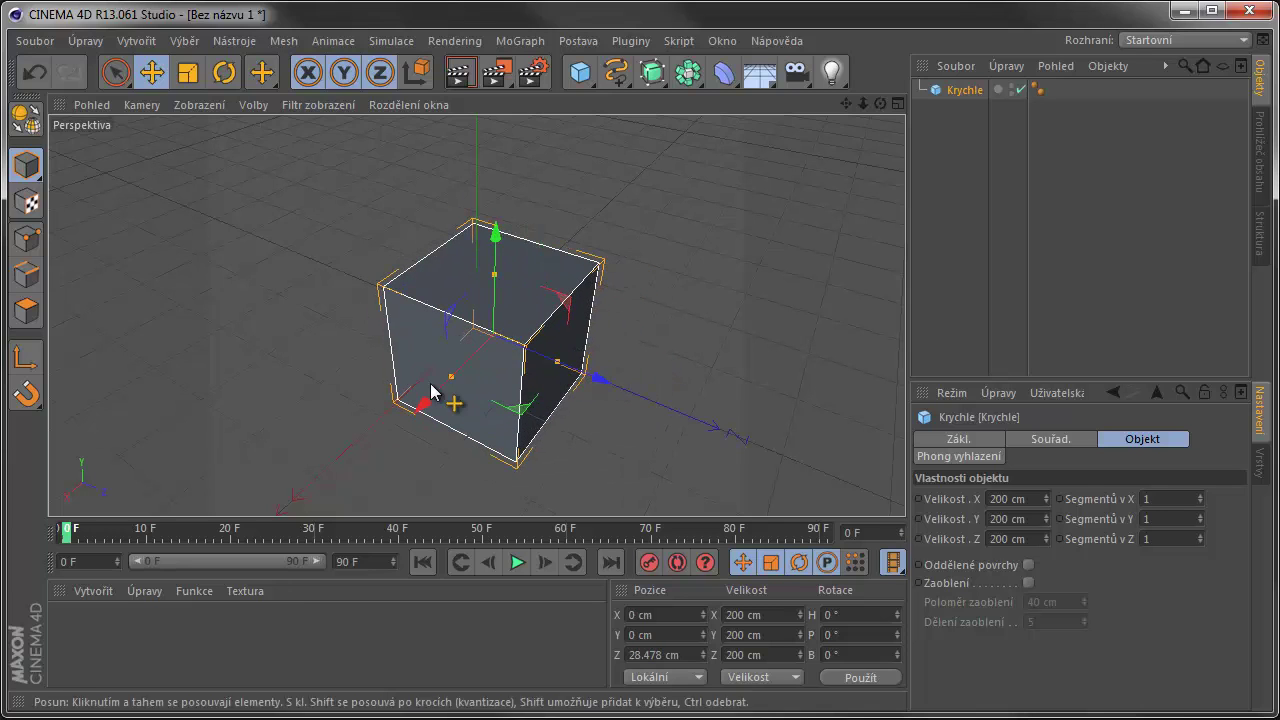
{"action": "mouse_move", "coordinate": [428, 408]}
{"action": "left_mouse_down"}
{"action": "mouse_move", "coordinate": [380, 428]}
{"action": "mouse_move", "coordinate": [433, 360]}
{"action": "left_mouse_up"}
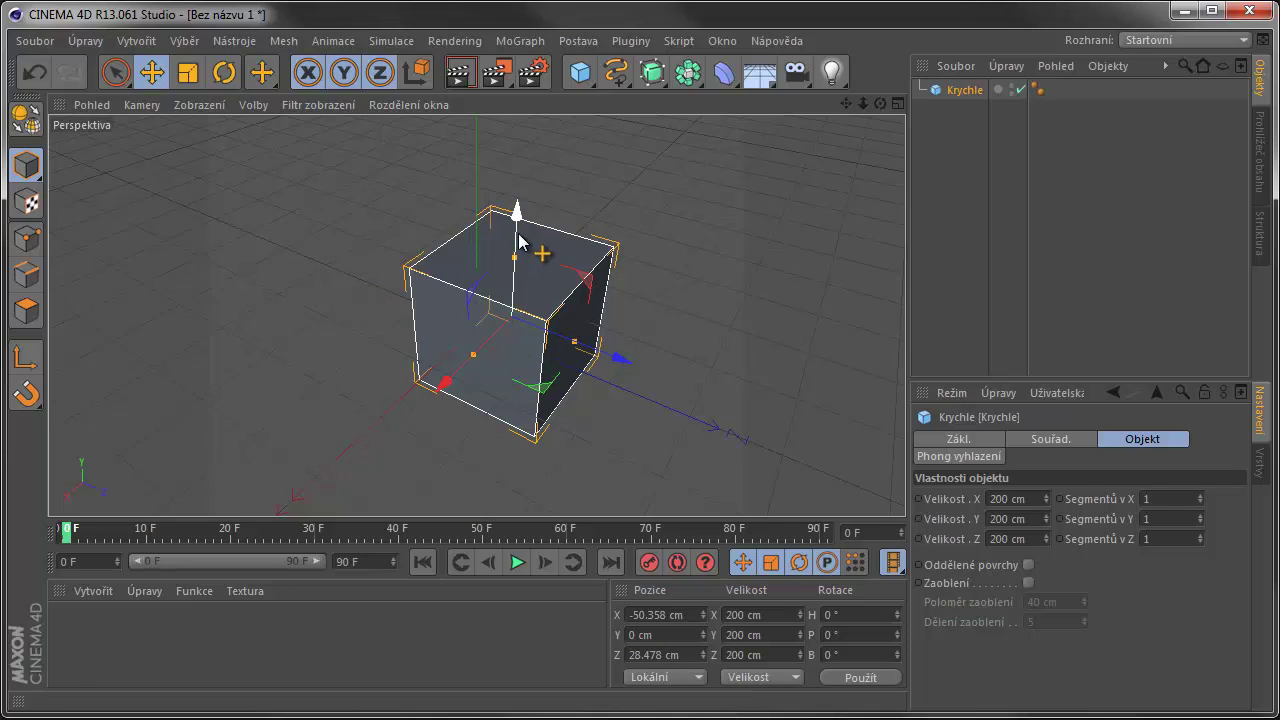
{"action": "left_click_drag", "start_coordinate": [517, 212], "coordinate": [569, 241]}
{"action": "mouse_move", "coordinate": [692, 288]}
{"action": "left_mouse_down", "text": "alt"}
{"action": "mouse_move", "coordinate": [651, 237]}
{"action": "mouse_move", "coordinate": [543, 251]}
{"action": "mouse_move", "coordinate": [537, 188]}
{"action": "mouse_move", "coordinate": [543, 263]}
{"action": "left_mouse_up", "text": "alt"}
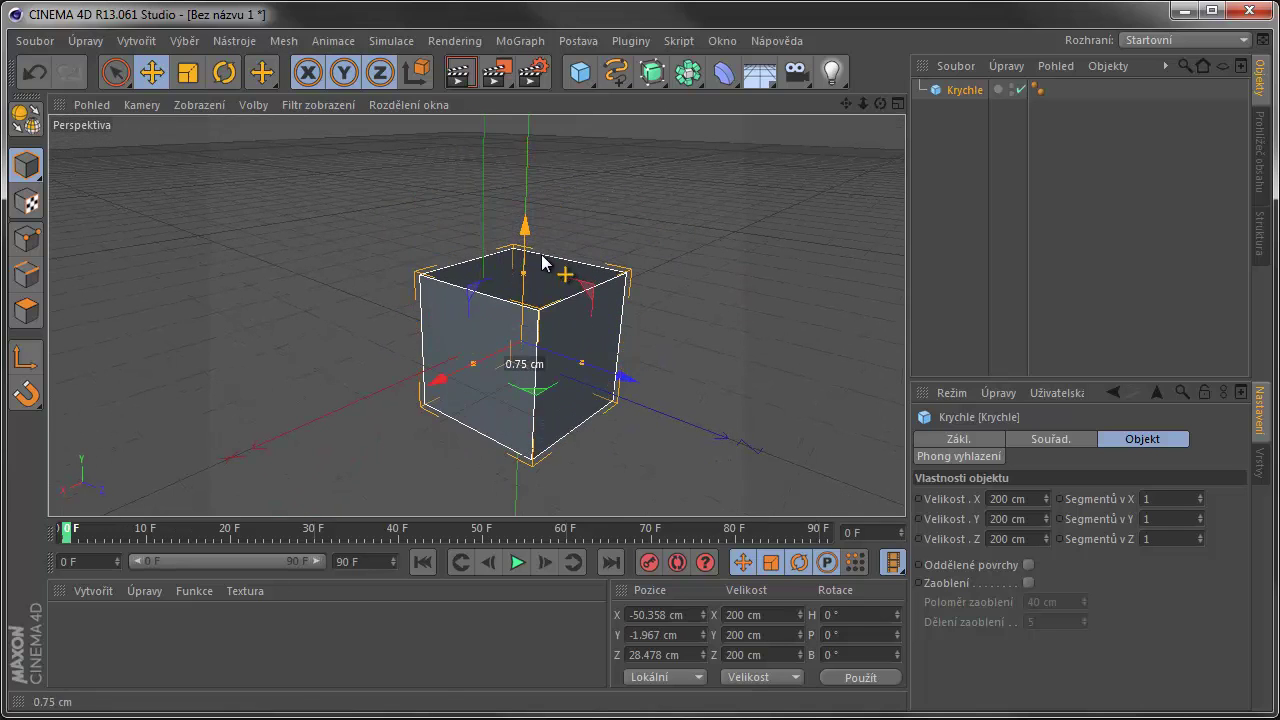
{"action": "mouse_move", "coordinate": [443, 374]}
{"action": "left_mouse_down"}
{"action": "mouse_move", "coordinate": [366, 401]}
{"action": "mouse_move", "coordinate": [390, 398]}
{"action": "left_mouse_up"}
{"action": "mouse_move", "coordinate": [623, 374]}
{"action": "left_mouse_down"}
{"action": "mouse_move", "coordinate": [664, 392]}
{"action": "mouse_move", "coordinate": [591, 363]}
{"action": "left_mouse_up"}
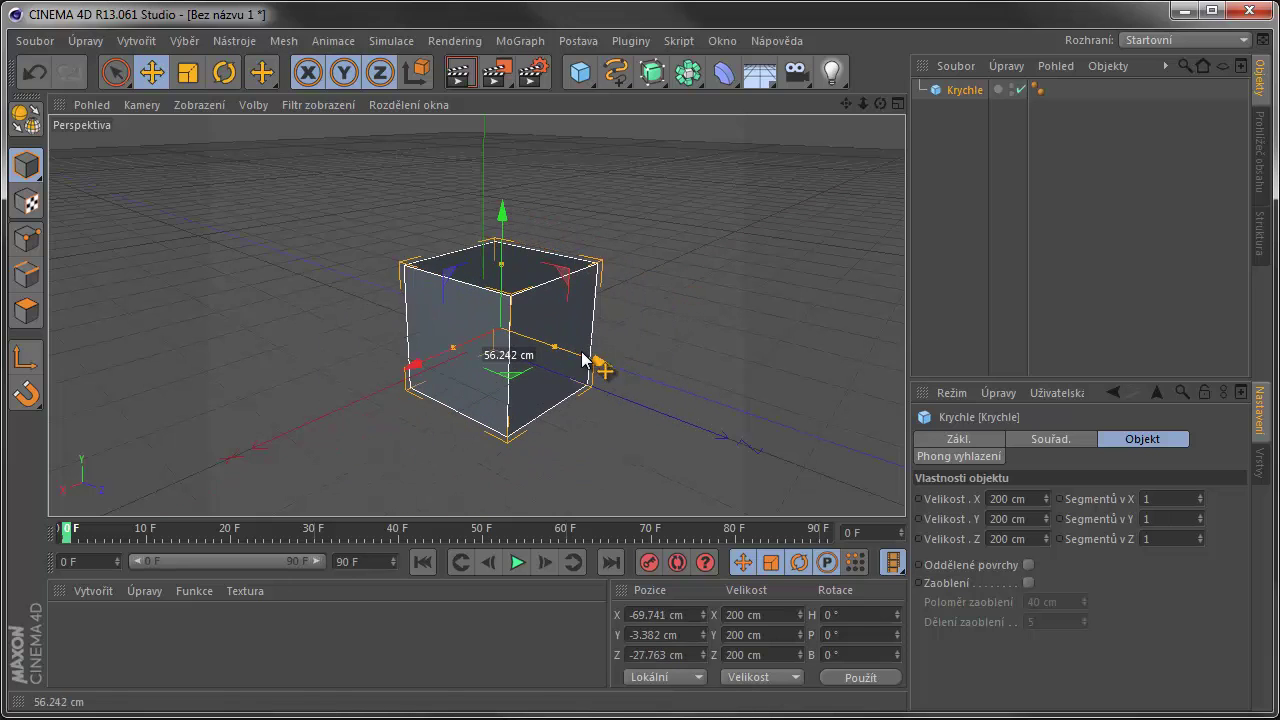
{"action": "left_click_drag", "start_coordinate": [651, 300], "coordinate": [634, 374], "text": "alt"}
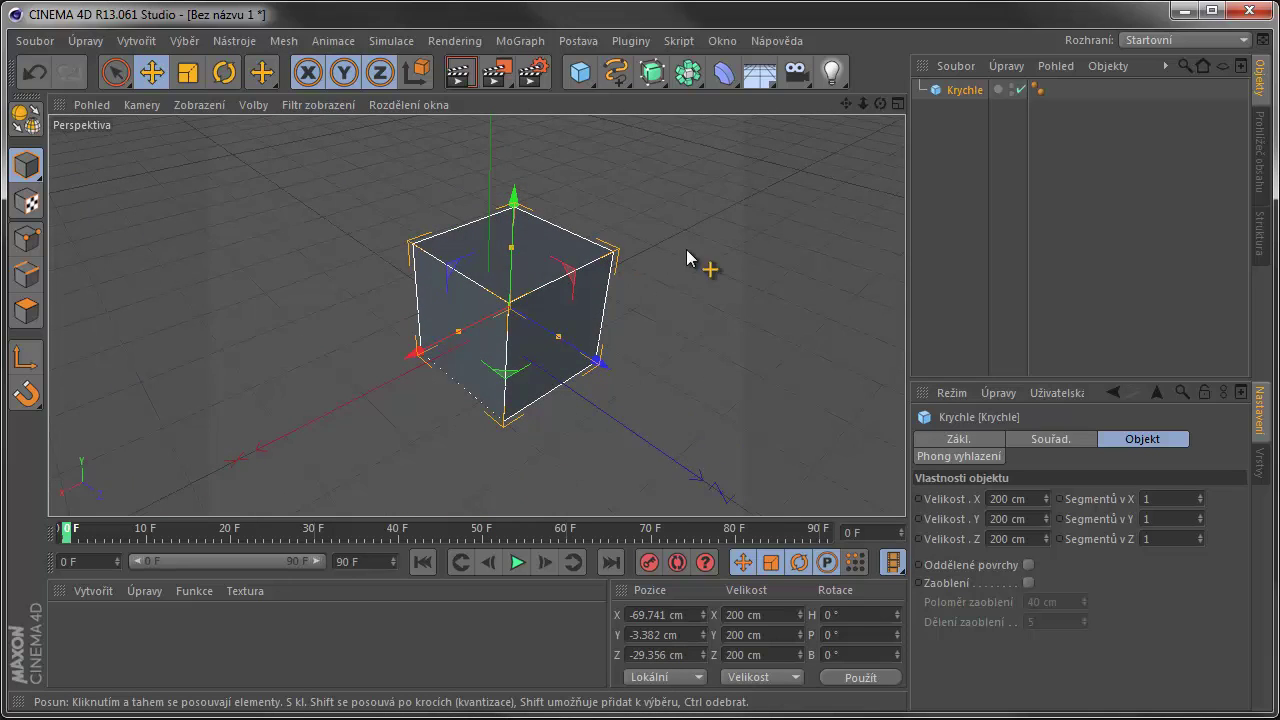
Step: Reframe the view and move the cube to X -36.22, Y 16.403, Z -29.831 cm
{"action": "left_click_drag", "start_coordinate": [686, 249], "coordinate": [766, 217], "text": "alt"}
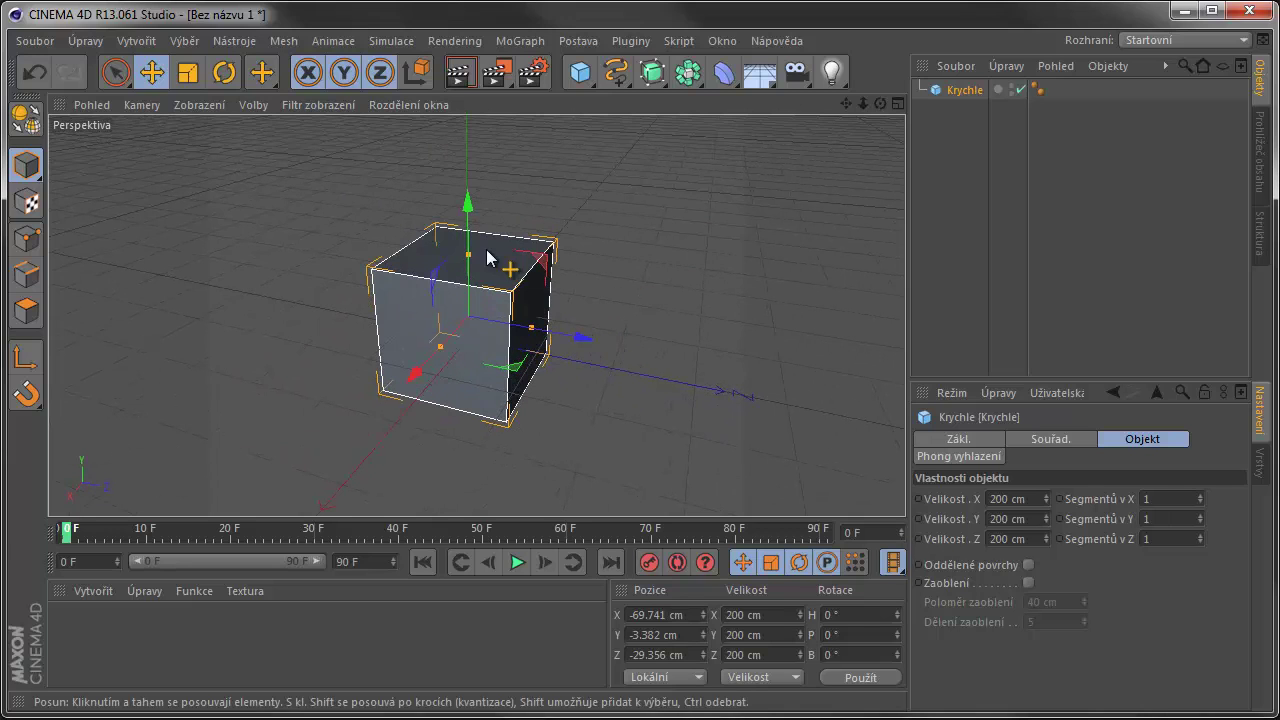
{"action": "mouse_move", "coordinate": [626, 265]}
{"action": "left_mouse_down", "text": "alt"}
{"action": "mouse_move", "coordinate": [512, 320]}
{"action": "mouse_move", "coordinate": [414, 306]}
{"action": "left_mouse_up", "text": "alt"}
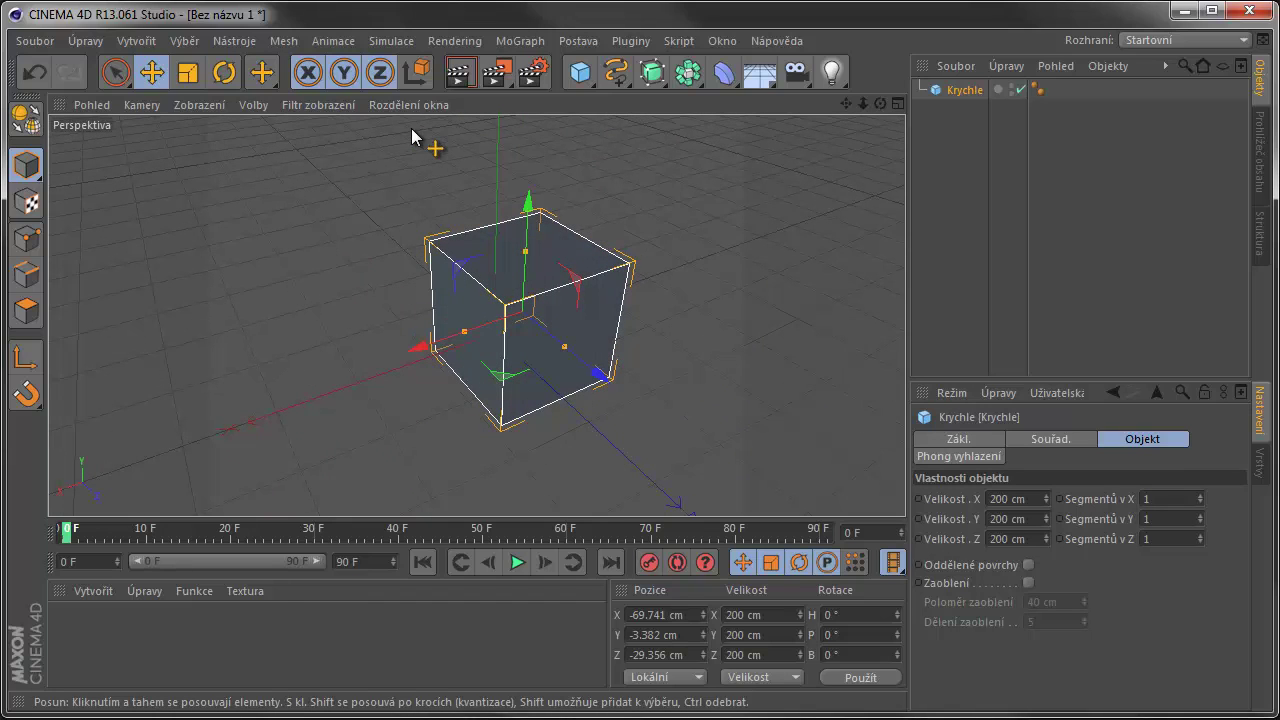
{"action": "left_click_drag", "start_coordinate": [500, 306], "coordinate": [495, 278], "text": "alt"}
{"action": "mouse_move", "coordinate": [495, 278]}
{"action": "right_mouse_down", "text": "alt"}
{"action": "mouse_move", "coordinate": [486, 343]}
{"action": "mouse_move", "coordinate": [434, 366]}
{"action": "mouse_move", "coordinate": [506, 287]}
{"action": "right_mouse_up", "text": "alt"}
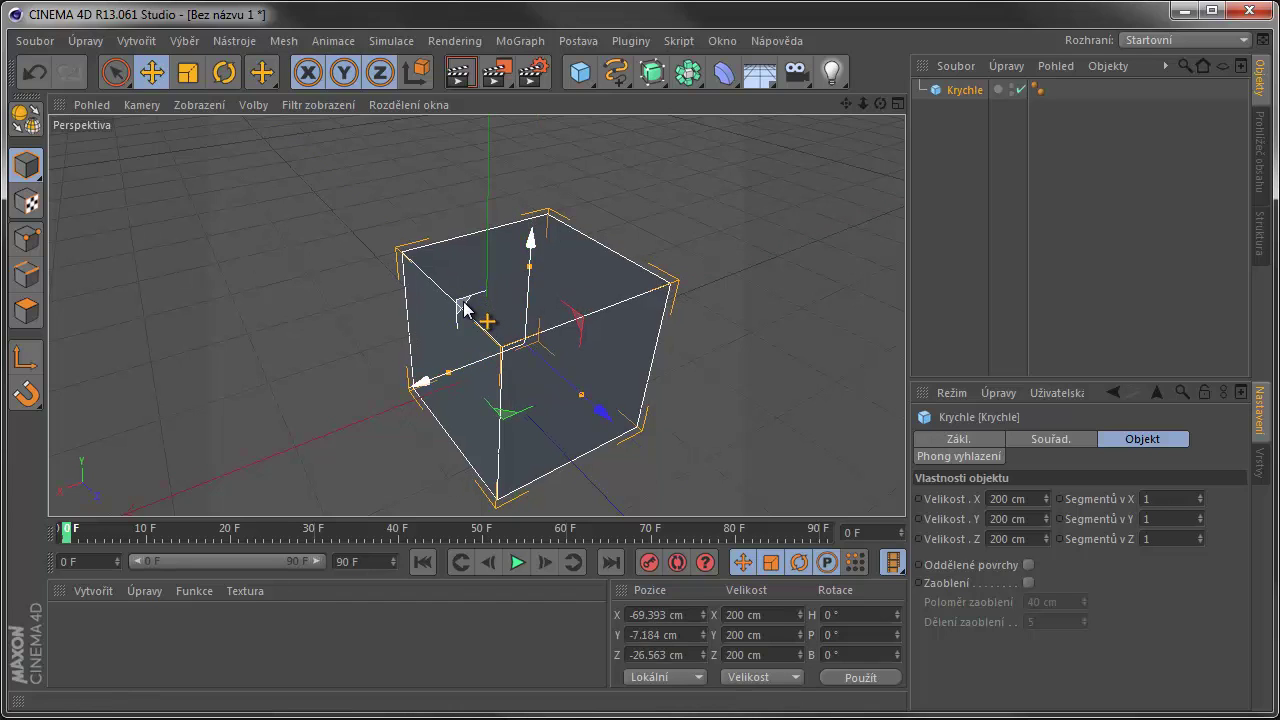
{"action": "mouse_move", "coordinate": [466, 303]}
{"action": "left_mouse_down"}
{"action": "mouse_move", "coordinate": [402, 240]}
{"action": "mouse_move", "coordinate": [437, 334]}
{"action": "mouse_move", "coordinate": [497, 271]}
{"action": "mouse_move", "coordinate": [437, 277]}
{"action": "mouse_move", "coordinate": [434, 334]}
{"action": "mouse_move", "coordinate": [499, 352]}
{"action": "mouse_move", "coordinate": [491, 463]}
{"action": "mouse_move", "coordinate": [471, 337]}
{"action": "mouse_move", "coordinate": [601, 326]}
{"action": "mouse_move", "coordinate": [603, 306]}
{"action": "mouse_move", "coordinate": [651, 277]}
{"action": "mouse_move", "coordinate": [591, 298]}
{"action": "mouse_move", "coordinate": [669, 314]}
{"action": "mouse_move", "coordinate": [623, 277]}
{"action": "mouse_move", "coordinate": [623, 320]}
{"action": "mouse_move", "coordinate": [641, 289]}
{"action": "mouse_move", "coordinate": [600, 291]}
{"action": "mouse_move", "coordinate": [623, 319]}
{"action": "mouse_move", "coordinate": [611, 314]}
{"action": "left_mouse_up"}
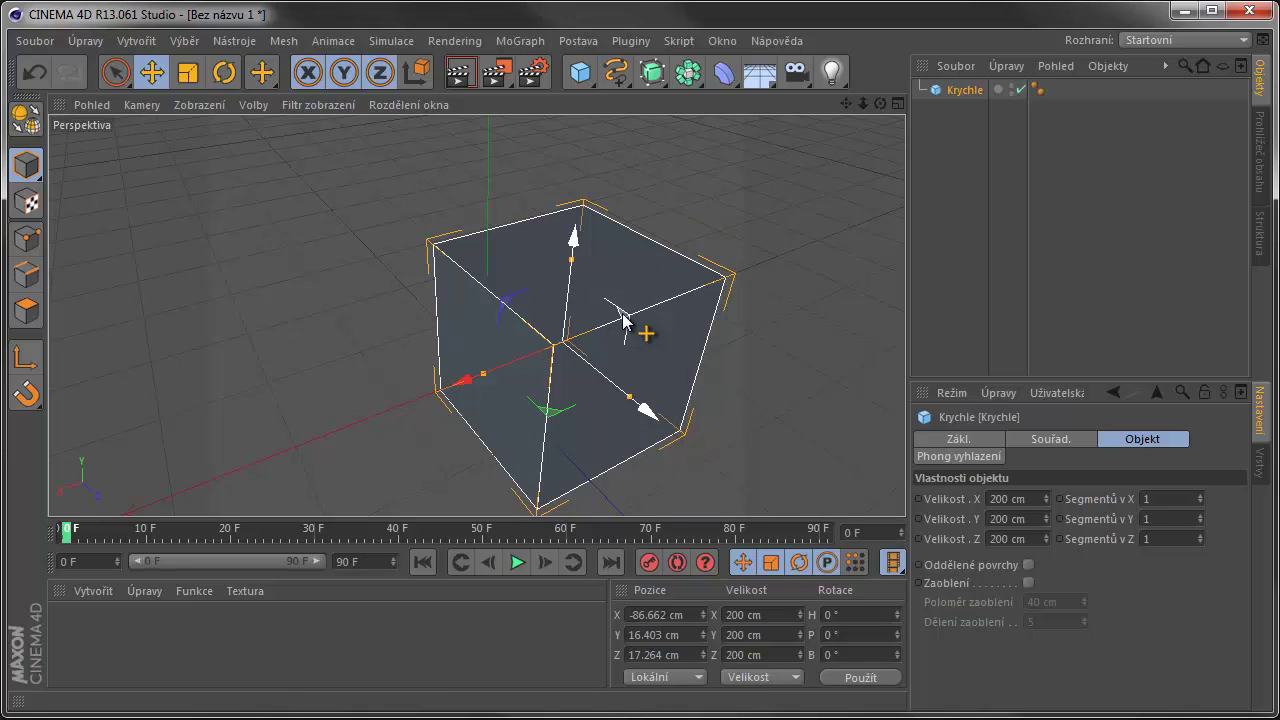
{"action": "mouse_move", "coordinate": [558, 425]}
{"action": "left_mouse_down"}
{"action": "mouse_move", "coordinate": [516, 388]}
{"action": "mouse_move", "coordinate": [649, 349]}
{"action": "mouse_move", "coordinate": [480, 363]}
{"action": "mouse_move", "coordinate": [623, 371]}
{"action": "mouse_move", "coordinate": [482, 328]}
{"action": "mouse_move", "coordinate": [480, 392]}
{"action": "mouse_move", "coordinate": [530, 352]}
{"action": "left_mouse_up"}
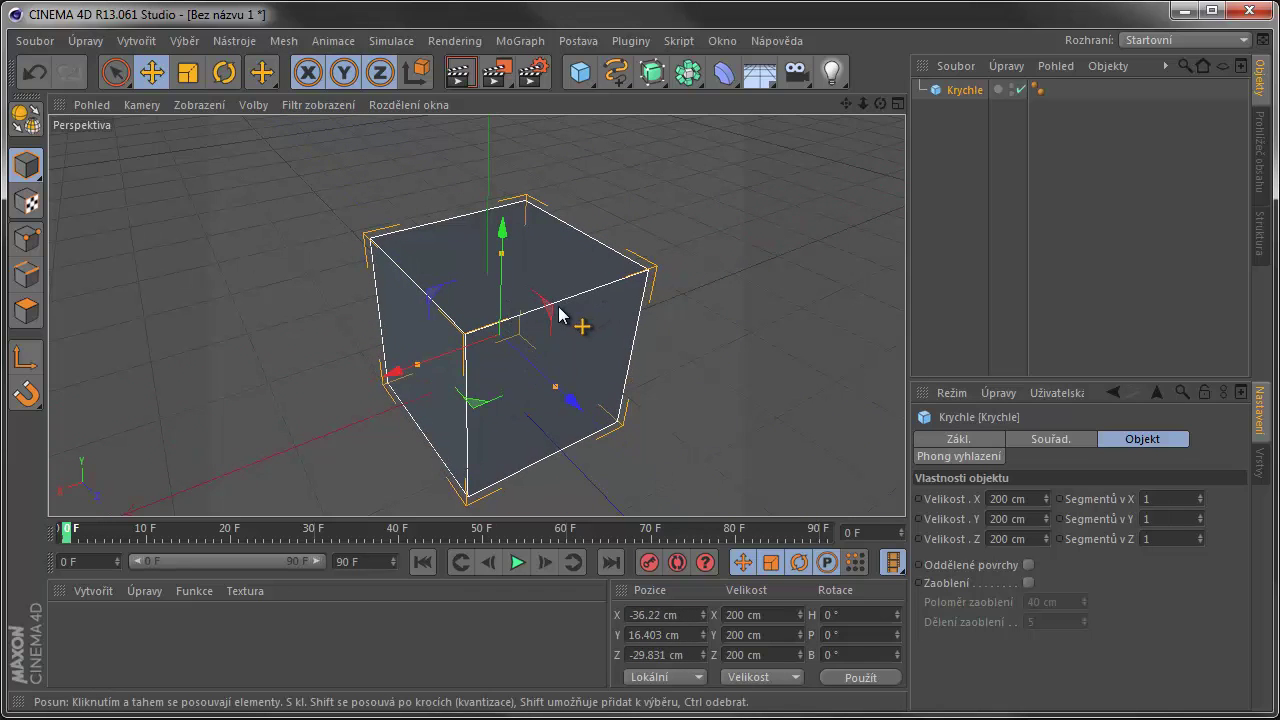
{"action": "scroll", "coordinate": [560, 330], "scroll_direction": "down", "scroll_amount": 1}
{"action": "scroll", "coordinate": [565, 337], "scroll_direction": "down", "scroll_amount": 3}
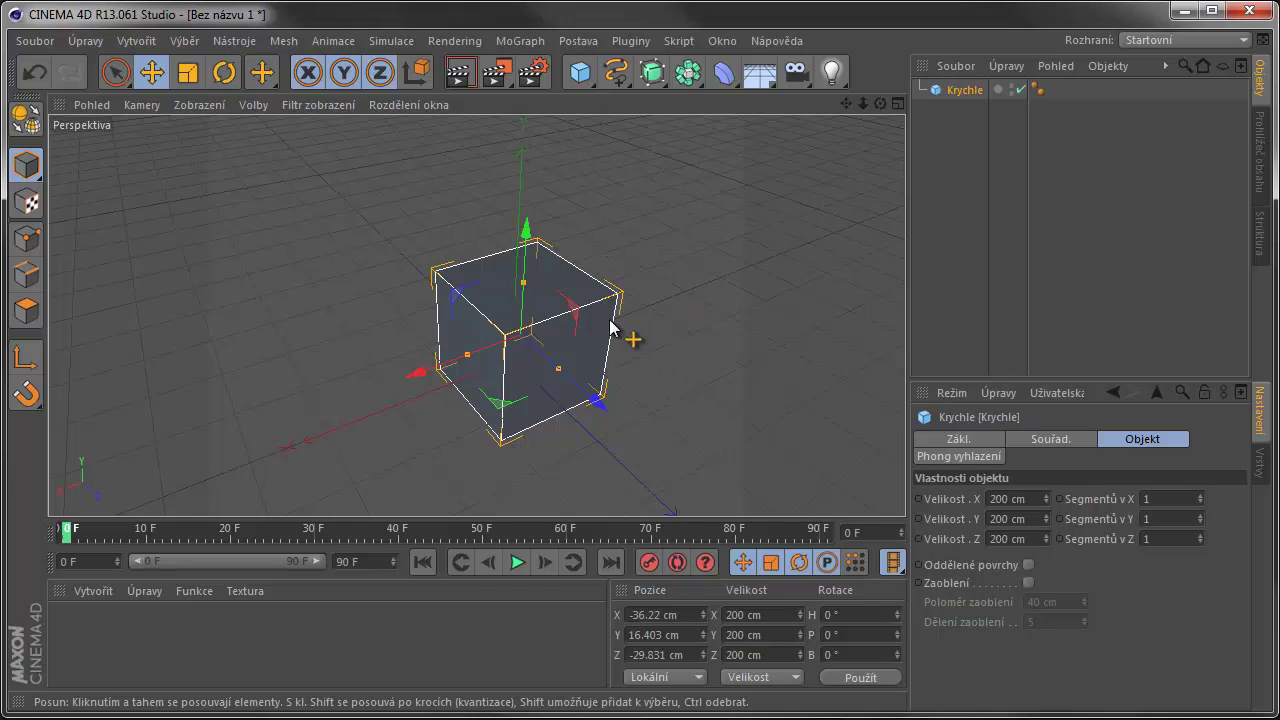
{"action": "mouse_move", "coordinate": [634, 320]}
{"action": "left_mouse_down", "text": "alt"}
{"action": "mouse_move", "coordinate": [757, 303]}
{"action": "mouse_move", "coordinate": [787, 238]}
{"action": "mouse_move", "coordinate": [780, 213]}
{"action": "mouse_move", "coordinate": [767, 264]}
{"action": "mouse_move", "coordinate": [675, 305]}
{"action": "left_mouse_up", "text": "alt"}
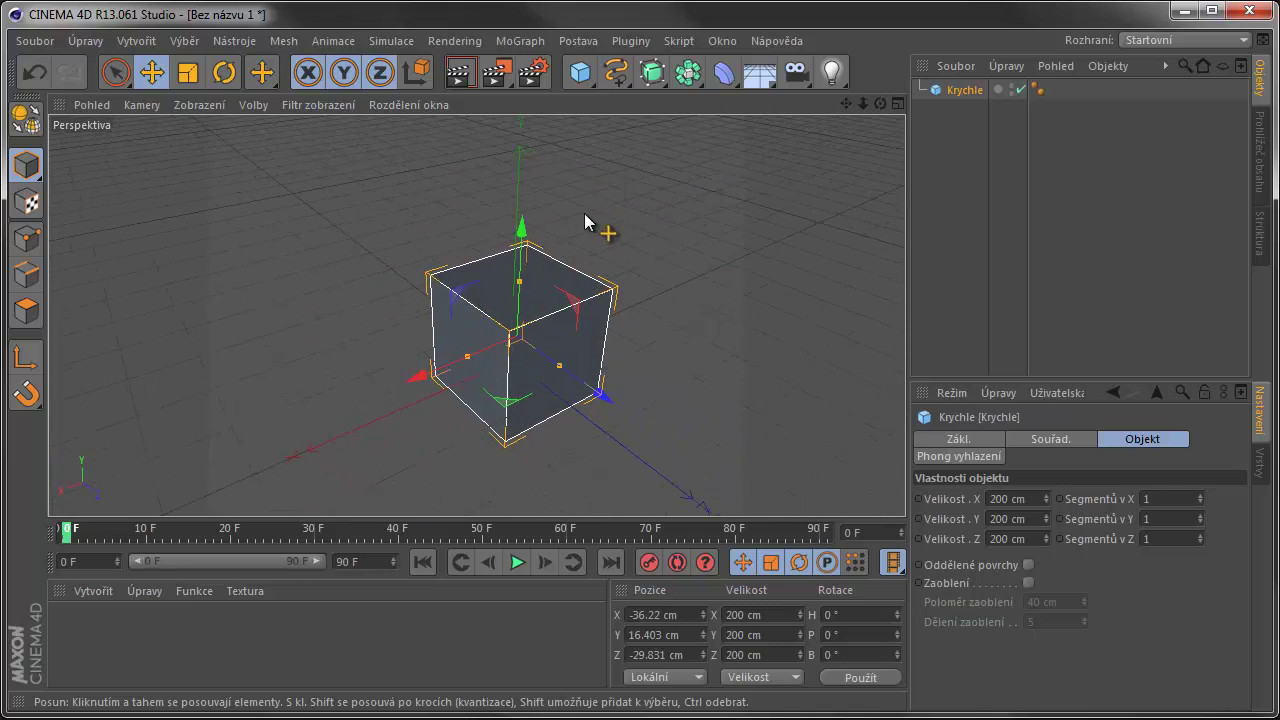
Step: Switch to the Scale tool and enlarge the cube uniformly
{"action": "left_click", "coordinate": [203, 78]}
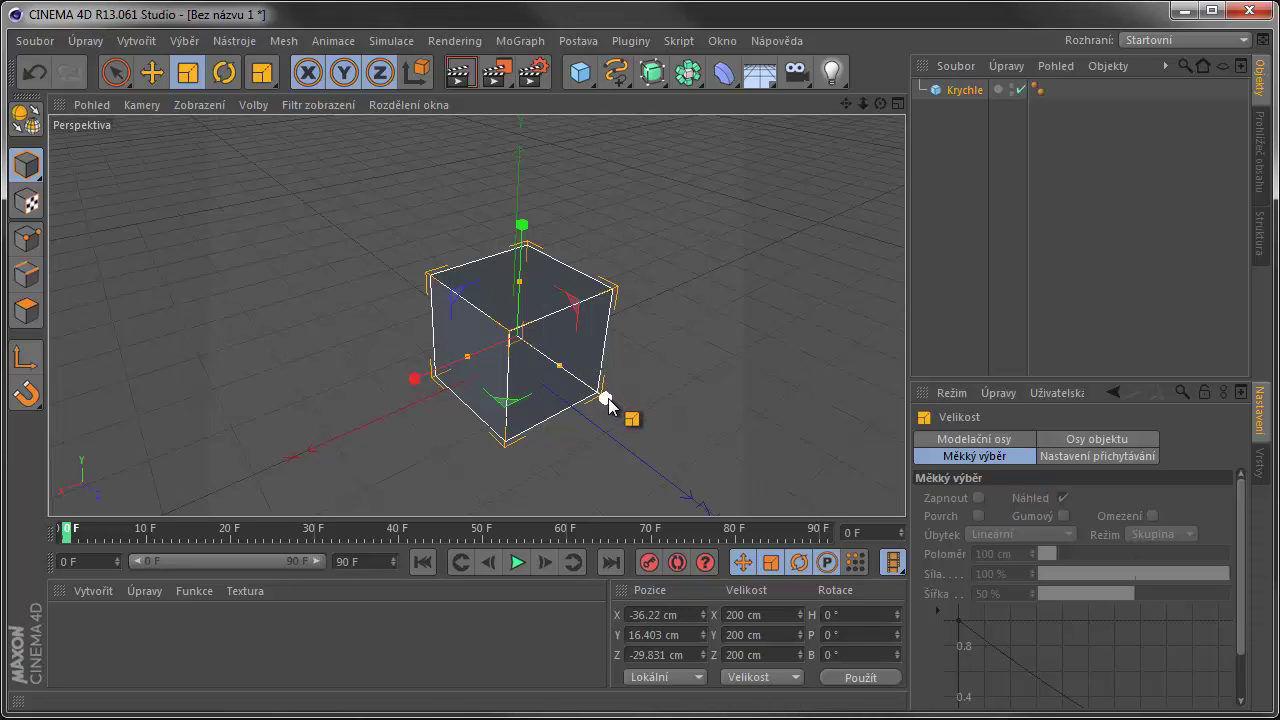
{"action": "left_click_drag", "start_coordinate": [608, 398], "coordinate": [639, 414]}
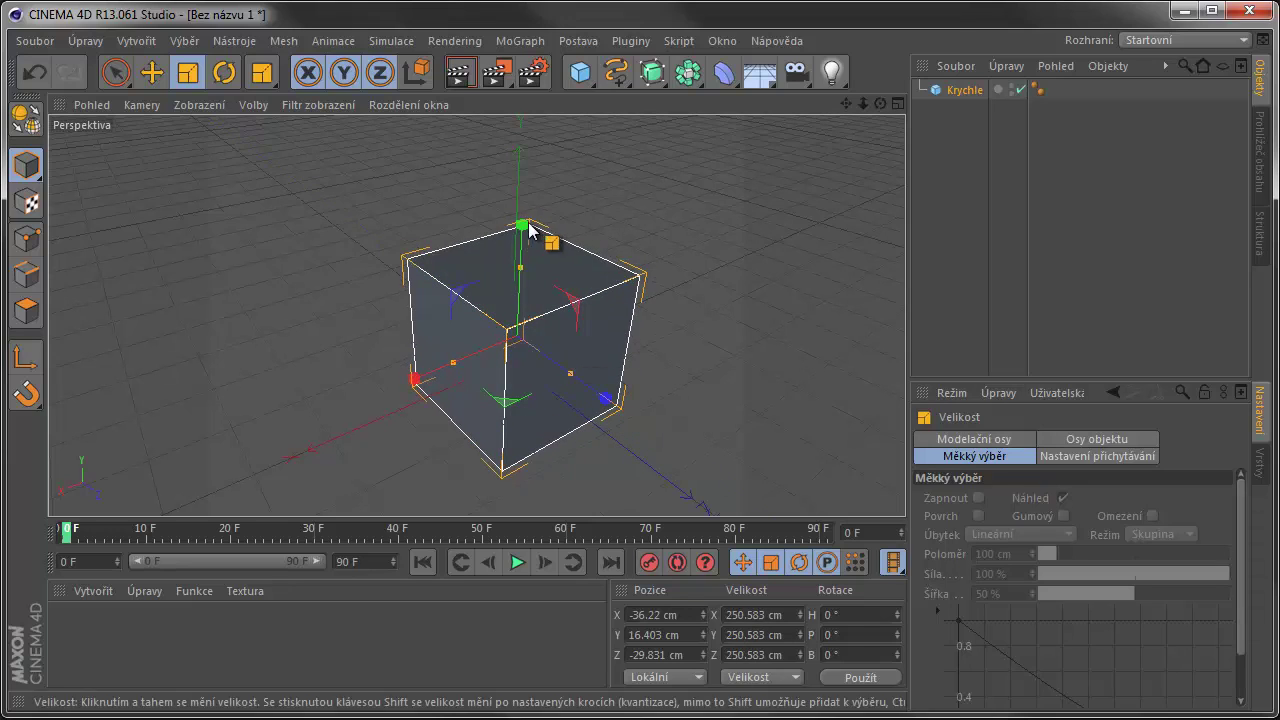
{"action": "mouse_move", "coordinate": [522, 226]}
{"action": "left_mouse_down"}
{"action": "mouse_move", "coordinate": [531, 268]}
{"action": "mouse_move", "coordinate": [532, 228]}
{"action": "left_mouse_up"}
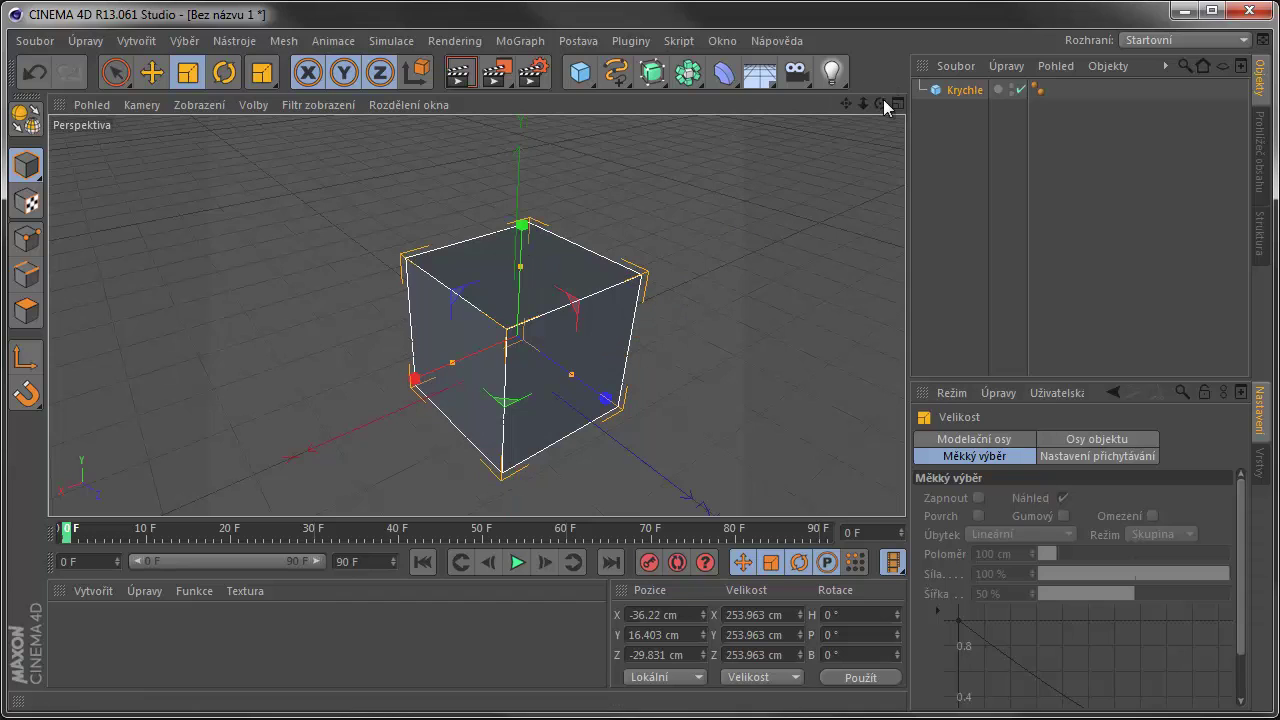
Step: Adjust the box along Z and X until its Z size is about 244 cm
{"action": "left_click_drag", "start_coordinate": [880, 103], "coordinate": [858, 130]}
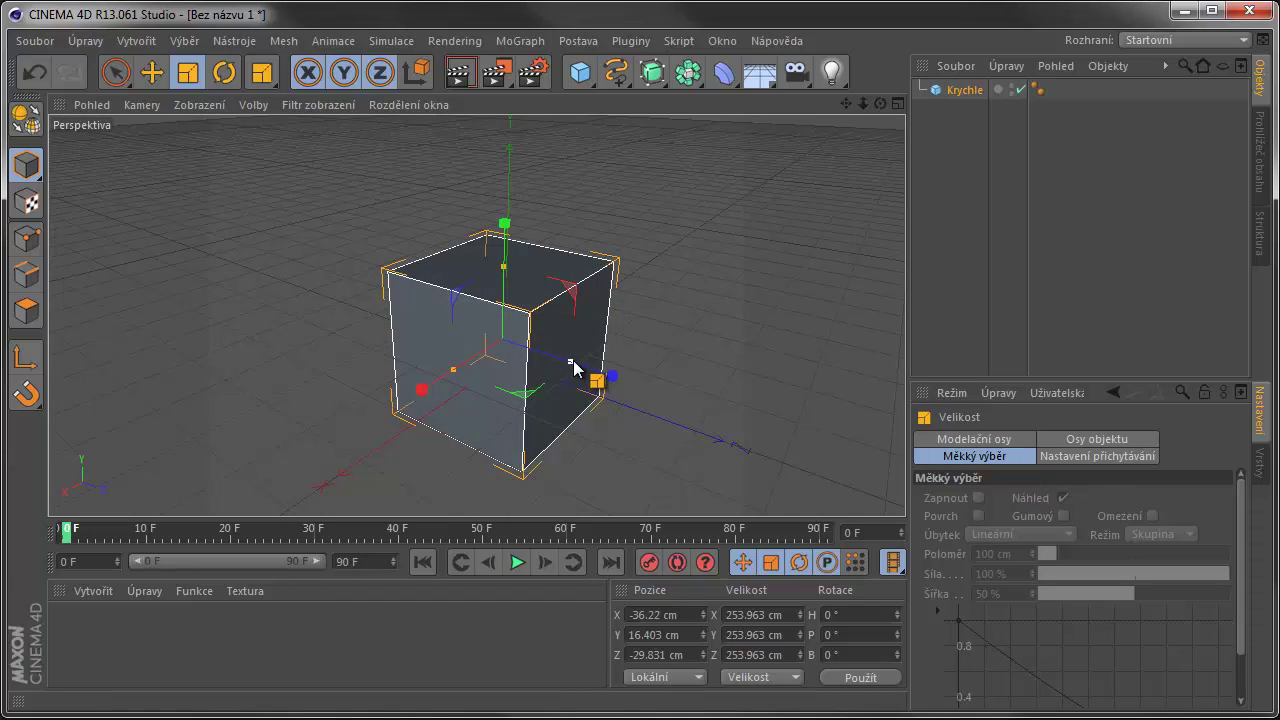
{"action": "left_click_drag", "start_coordinate": [571, 362], "coordinate": [575, 372]}
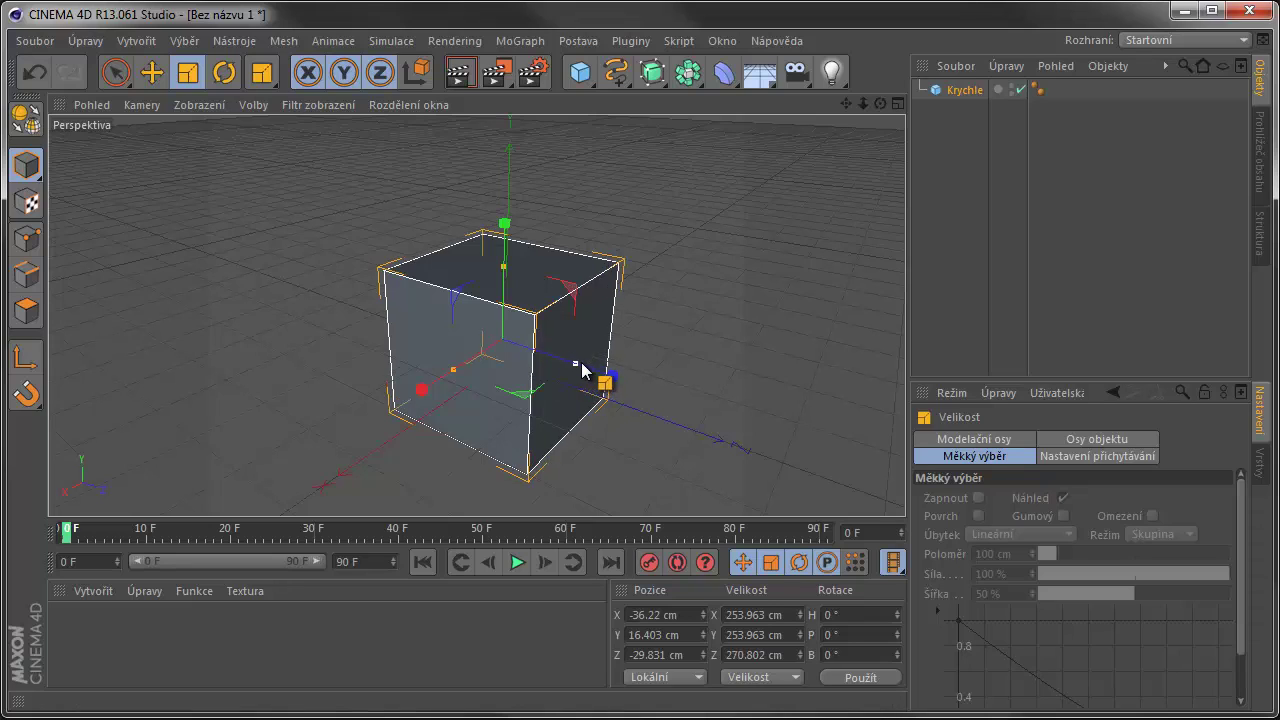
{"action": "left_click_drag", "start_coordinate": [575, 370], "coordinate": [603, 373]}
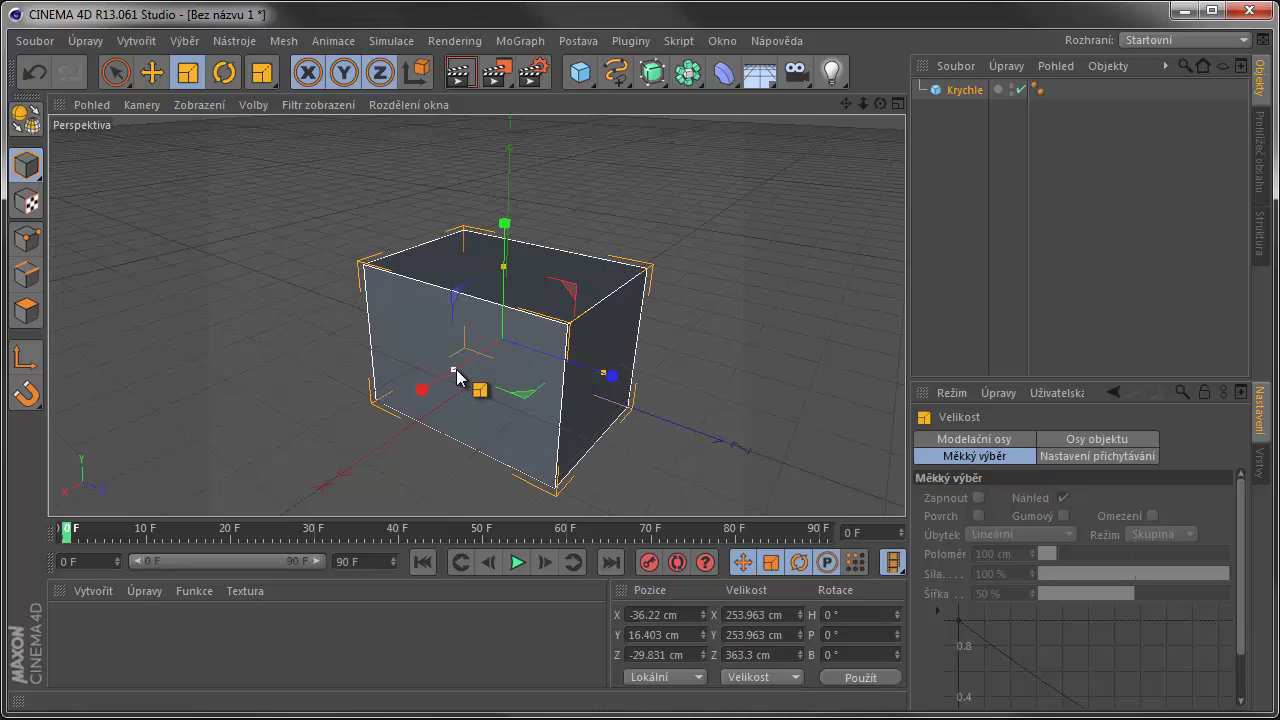
{"action": "mouse_move", "coordinate": [455, 370]}
{"action": "left_mouse_down"}
{"action": "mouse_move", "coordinate": [469, 305]}
{"action": "mouse_move", "coordinate": [514, 240]}
{"action": "mouse_move", "coordinate": [514, 286]}
{"action": "left_mouse_up"}
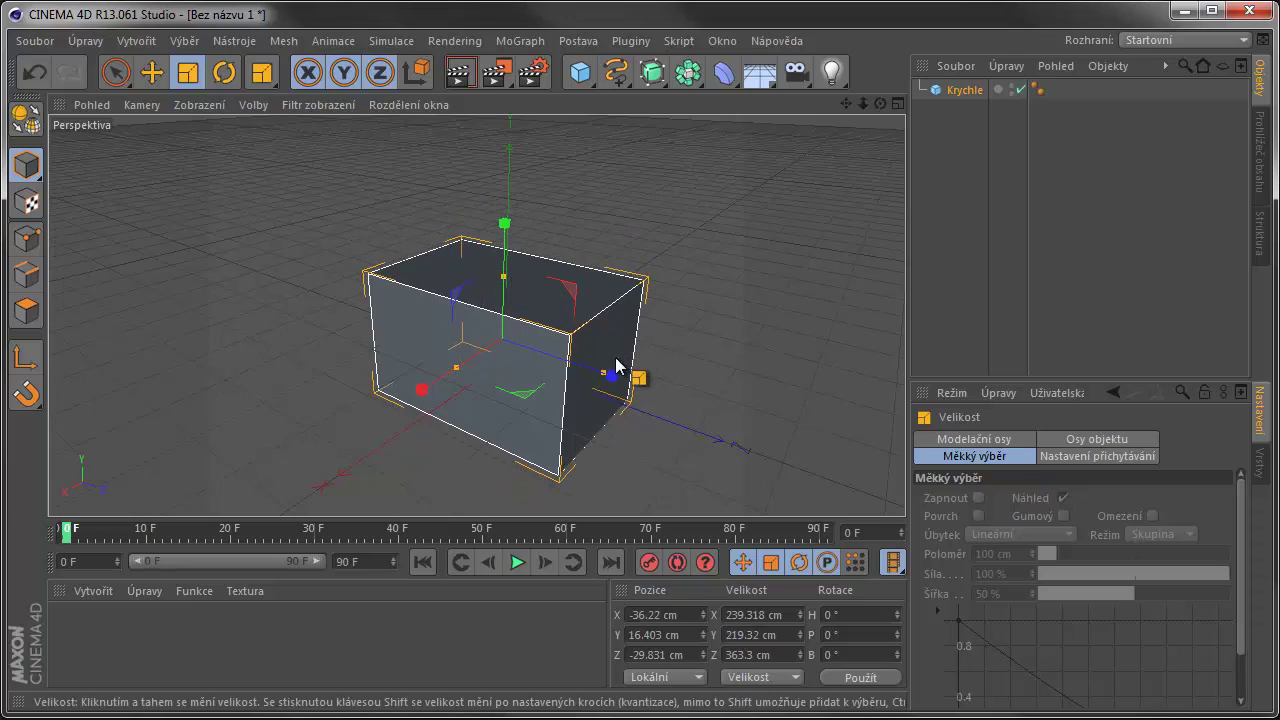
{"action": "left_click_drag", "start_coordinate": [604, 373], "coordinate": [588, 367]}
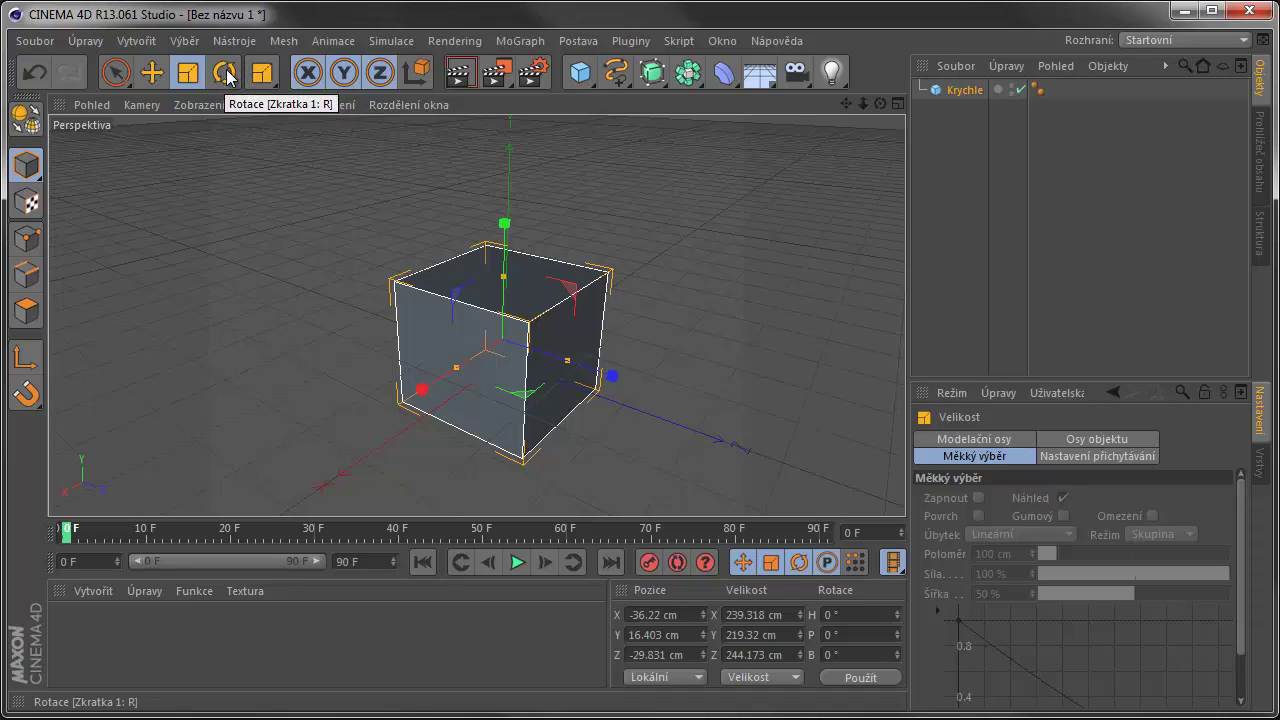
Step: With the Rotate tool, turn the cube about its heading axis
{"action": "left_click", "coordinate": [226, 74]}
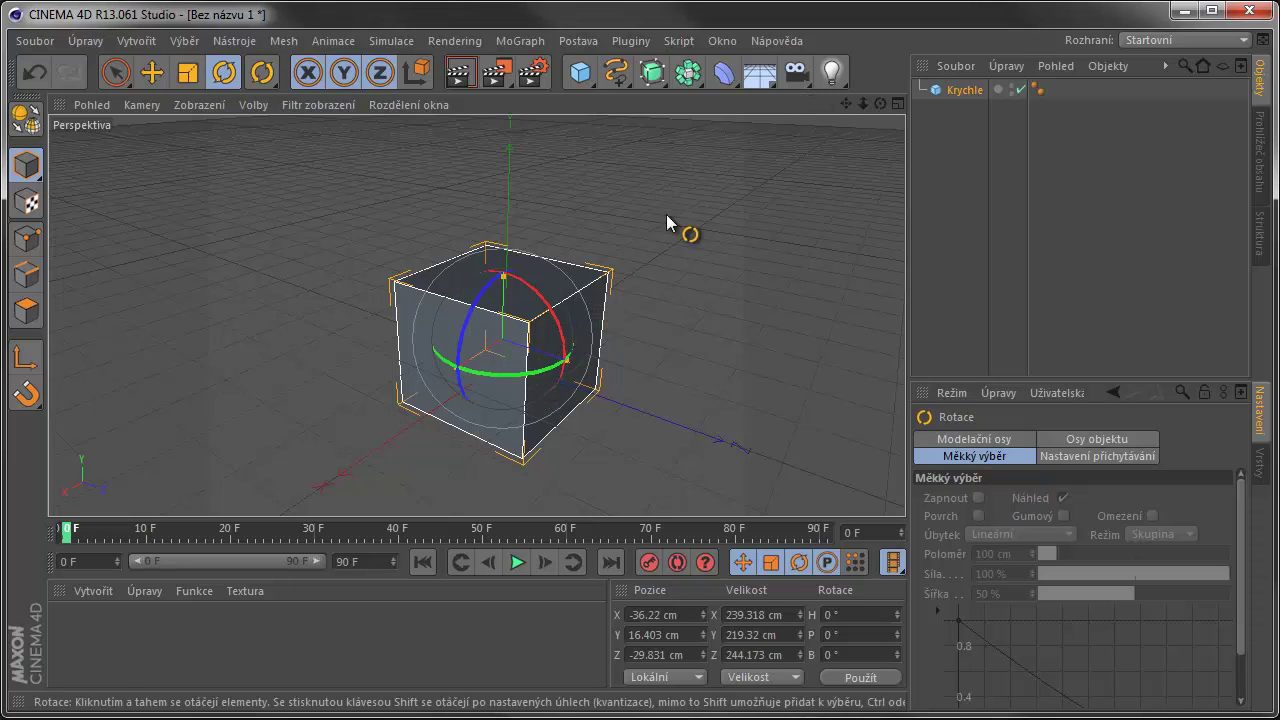
{"action": "mouse_move", "coordinate": [880, 103]}
{"action": "left_mouse_down"}
{"action": "mouse_move", "coordinate": [681, 108]}
{"action": "mouse_move", "coordinate": [533, 156]}
{"action": "mouse_move", "coordinate": [932, 72]}
{"action": "mouse_move", "coordinate": [864, 126]}
{"action": "mouse_move", "coordinate": [871, 75]}
{"action": "mouse_move", "coordinate": [858, 99]}
{"action": "mouse_move", "coordinate": [897, 66]}
{"action": "left_mouse_up"}
{"action": "left_click_drag", "start_coordinate": [498, 376], "coordinate": [498, 378]}
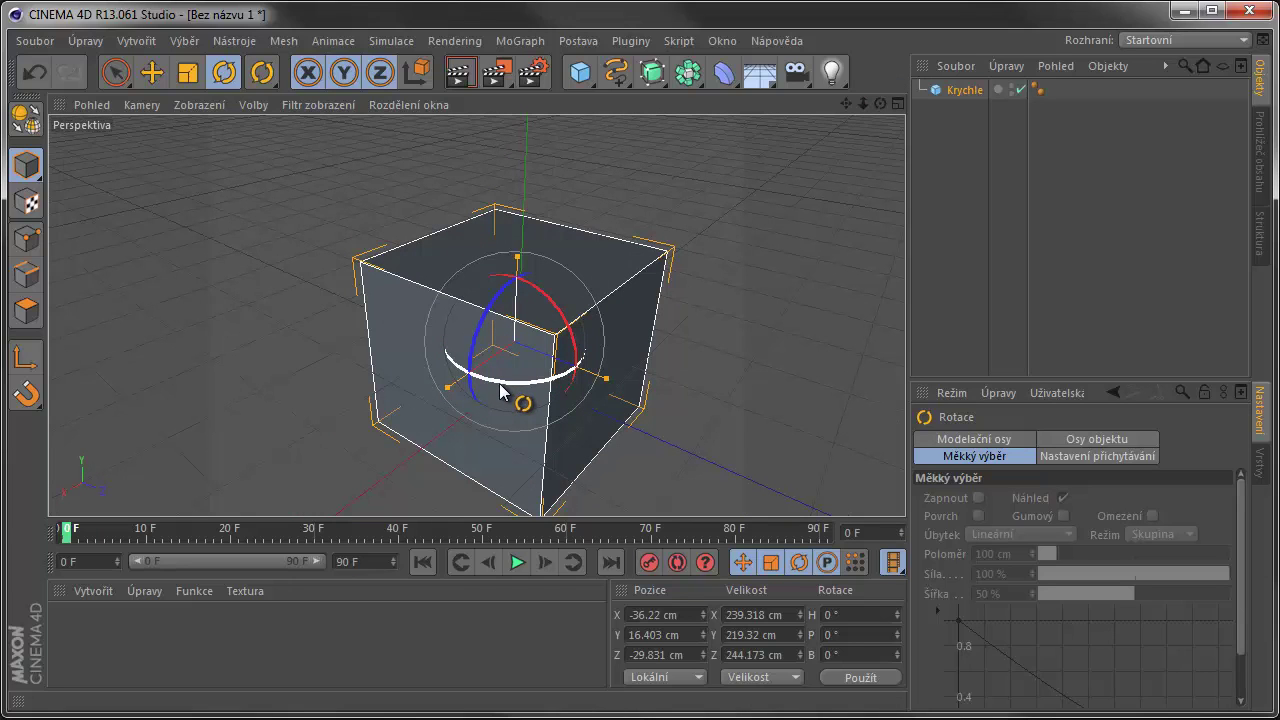
{"action": "mouse_move", "coordinate": [506, 381]}
{"action": "left_mouse_down"}
{"action": "mouse_move", "coordinate": [366, 363]}
{"action": "mouse_move", "coordinate": [514, 394]}
{"action": "mouse_move", "coordinate": [583, 374]}
{"action": "mouse_move", "coordinate": [606, 347]}
{"action": "mouse_move", "coordinate": [563, 383]}
{"action": "mouse_move", "coordinate": [503, 380]}
{"action": "left_mouse_up"}
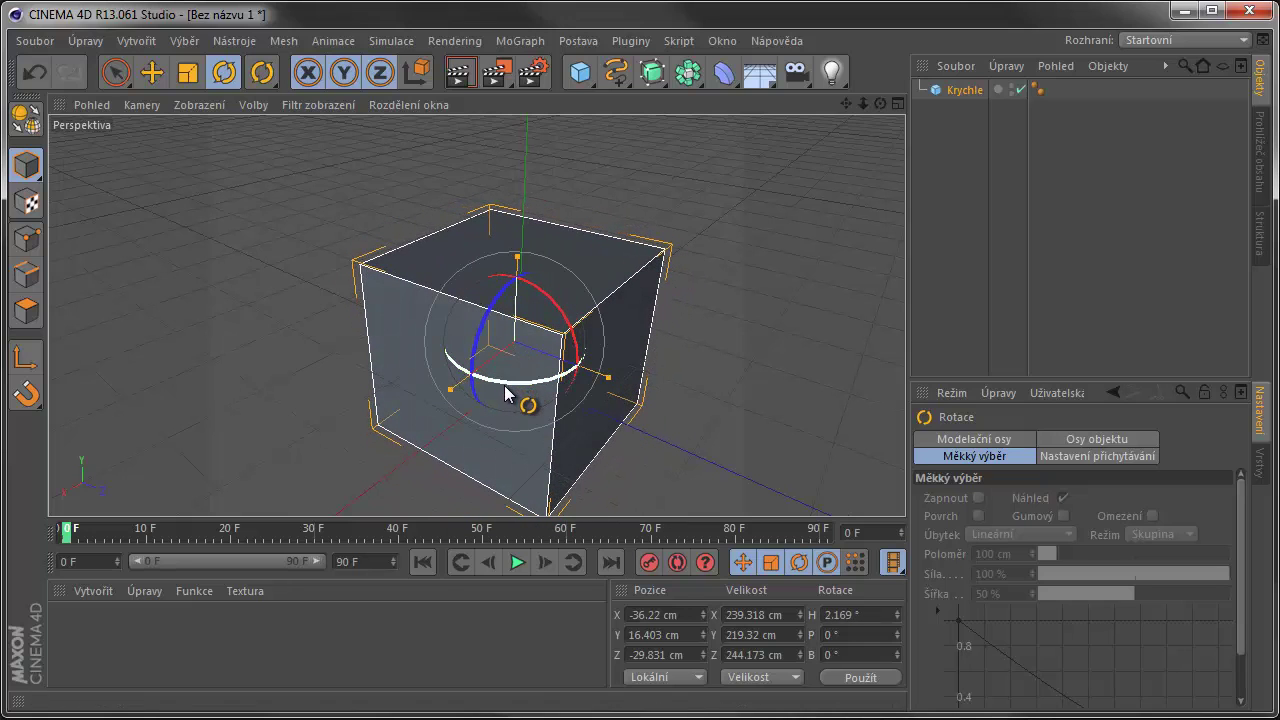
{"action": "key", "text": "ctrl+z"}
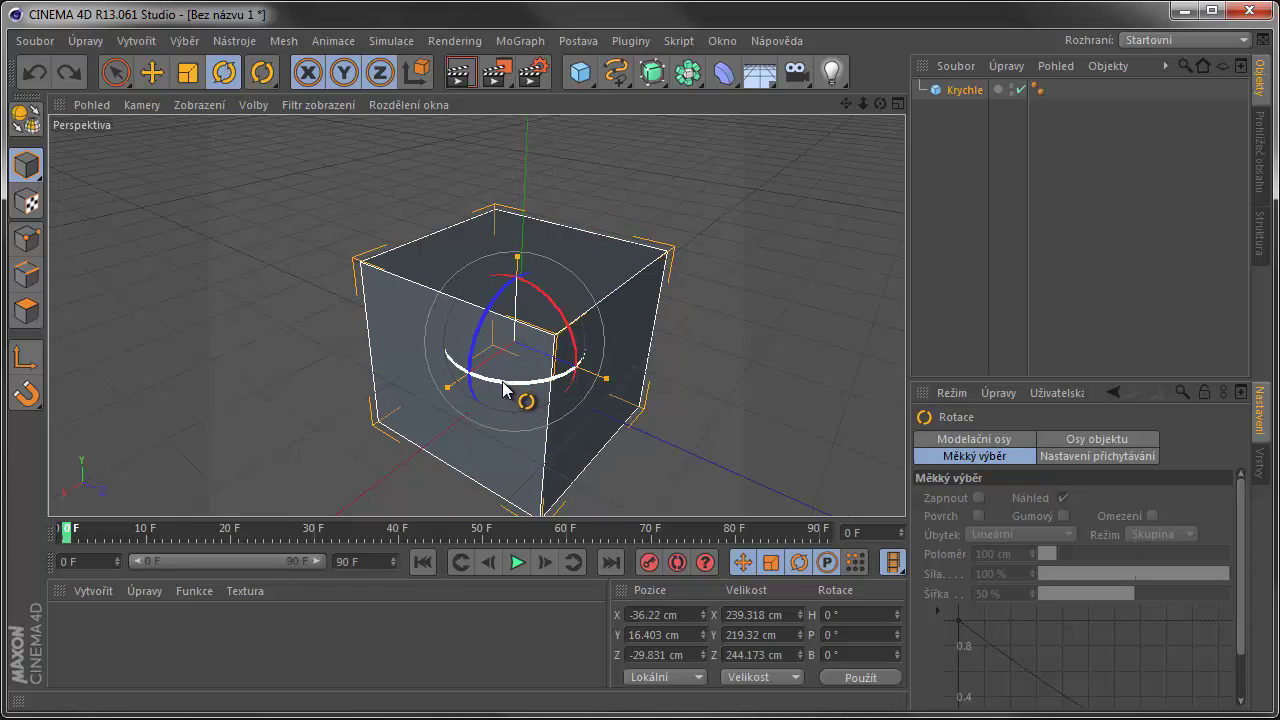
{"action": "left_click_drag", "start_coordinate": [505, 380], "coordinate": [519, 386]}
{"action": "mouse_move", "coordinate": [522, 393]}
{"action": "left_mouse_down"}
{"action": "mouse_move", "coordinate": [577, 379]}
{"action": "mouse_move", "coordinate": [466, 410]}
{"action": "mouse_move", "coordinate": [409, 384]}
{"action": "mouse_move", "coordinate": [363, 333]}
{"action": "mouse_move", "coordinate": [382, 343]}
{"action": "left_mouse_up"}
Step: Try pitch and bank tilts, then undo them so only the -90° heading remains
{"action": "mouse_move", "coordinate": [494, 316]}
{"action": "left_mouse_down"}
{"action": "mouse_move", "coordinate": [479, 367]}
{"action": "mouse_move", "coordinate": [481, 292]}
{"action": "left_mouse_up"}
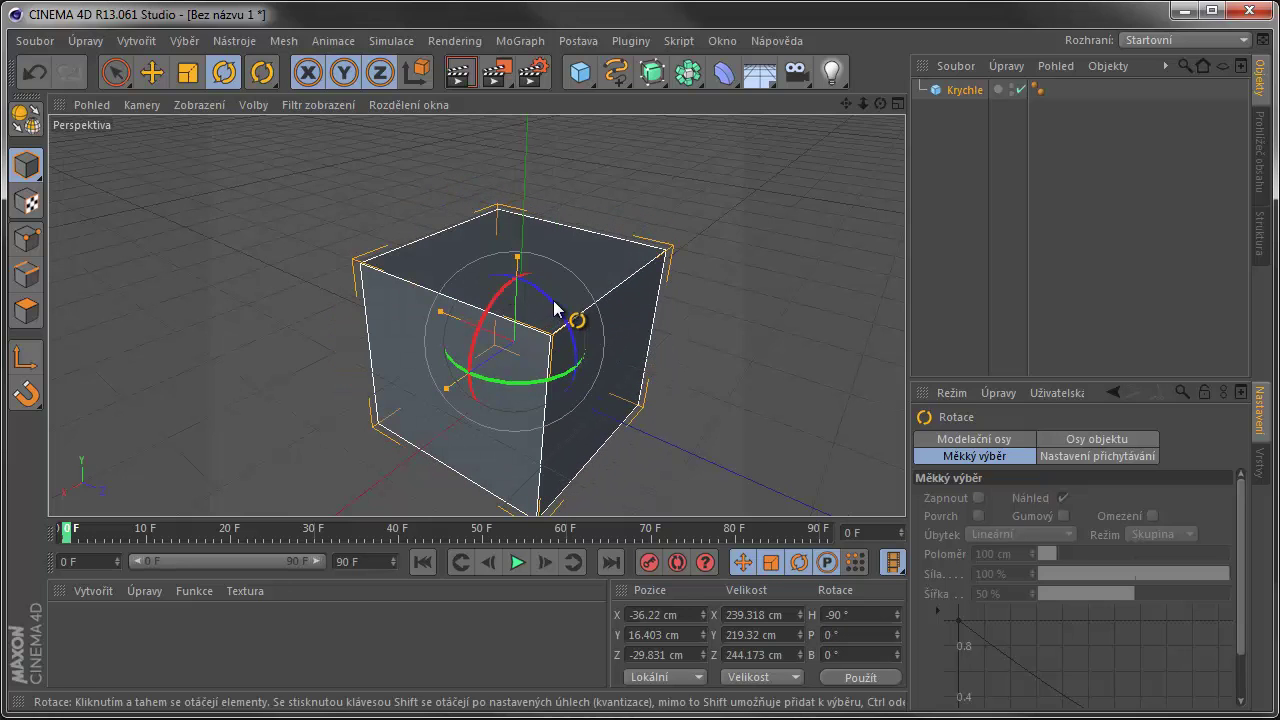
{"action": "mouse_move", "coordinate": [574, 320]}
{"action": "left_mouse_down"}
{"action": "mouse_move", "coordinate": [608, 400]}
{"action": "mouse_move", "coordinate": [605, 440]}
{"action": "mouse_move", "coordinate": [595, 338]}
{"action": "mouse_move", "coordinate": [553, 282]}
{"action": "mouse_move", "coordinate": [542, 296]}
{"action": "mouse_move", "coordinate": [555, 280]}
{"action": "left_mouse_up"}
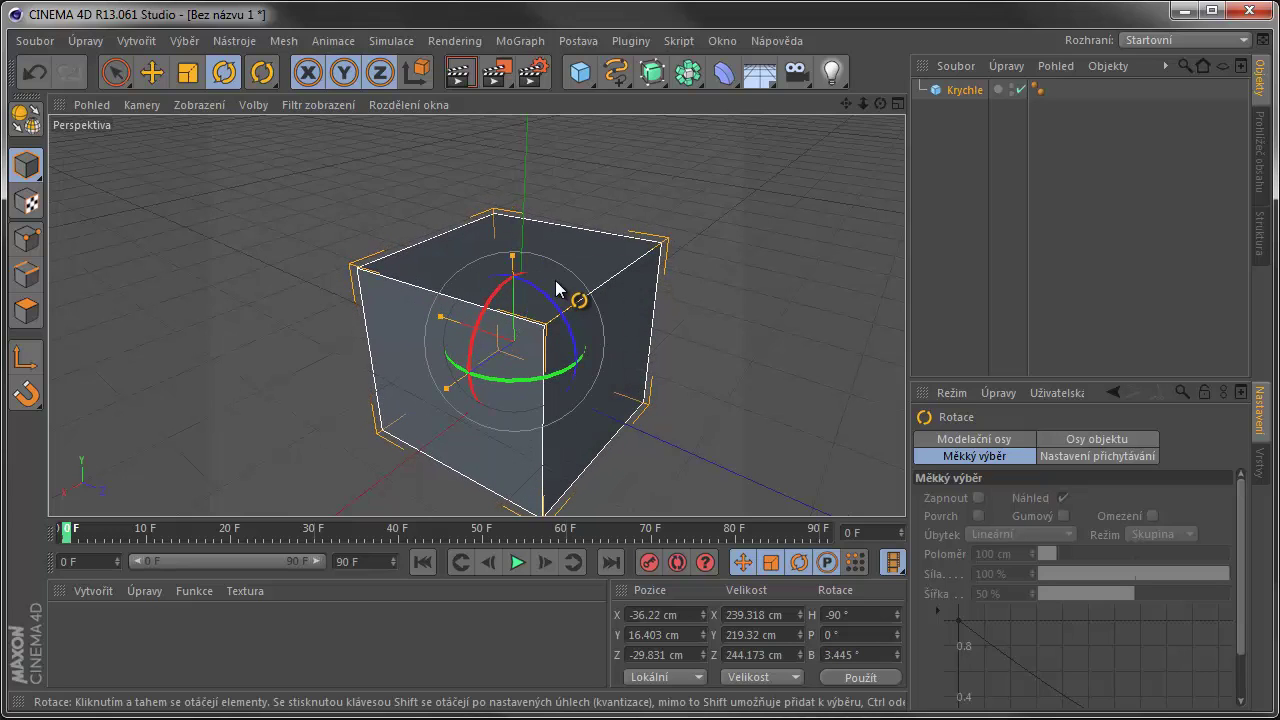
{"action": "key", "text": "ctrl+z"}
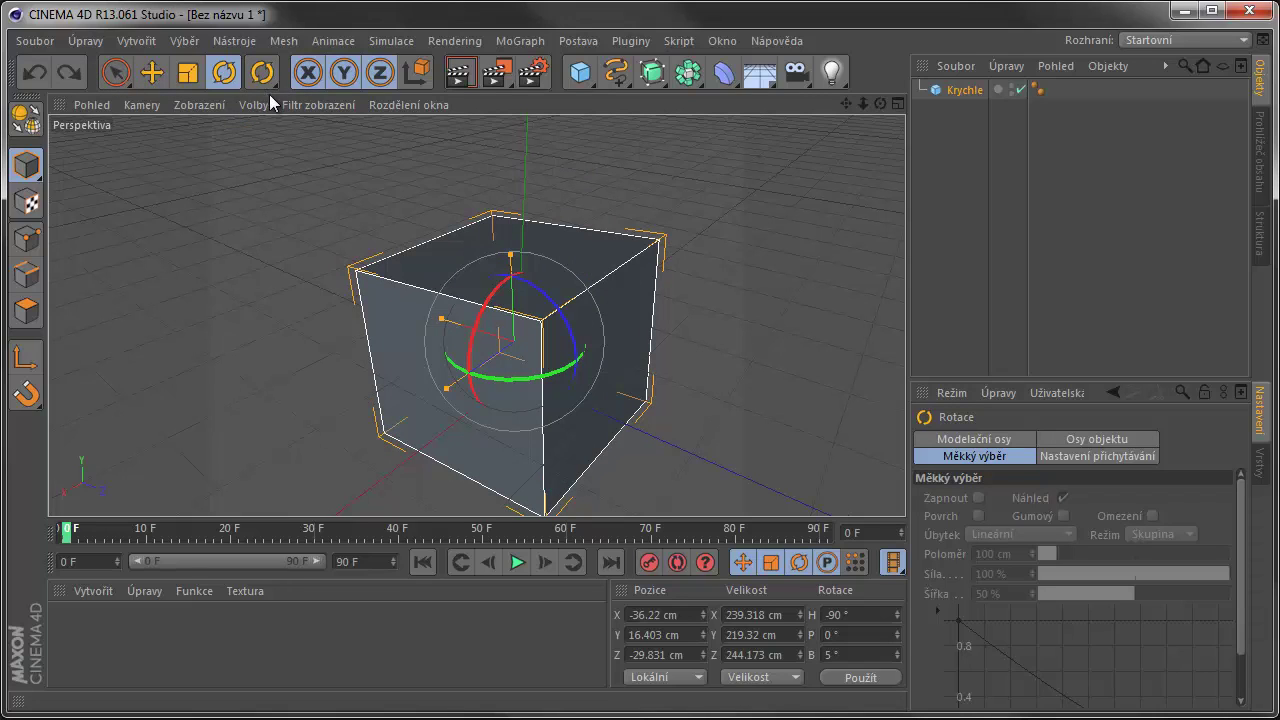
{"action": "key", "text": "ctrl+z"}
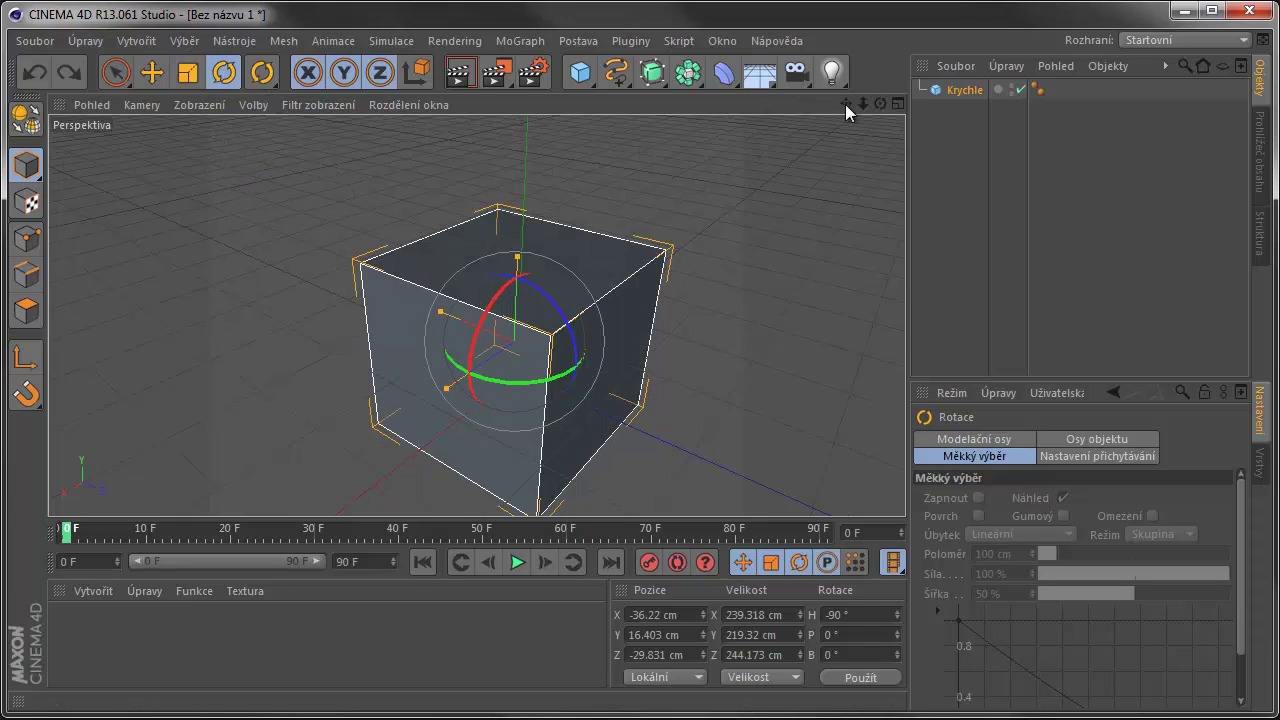
{"action": "left_click_drag", "start_coordinate": [865, 100], "coordinate": [861, 145]}
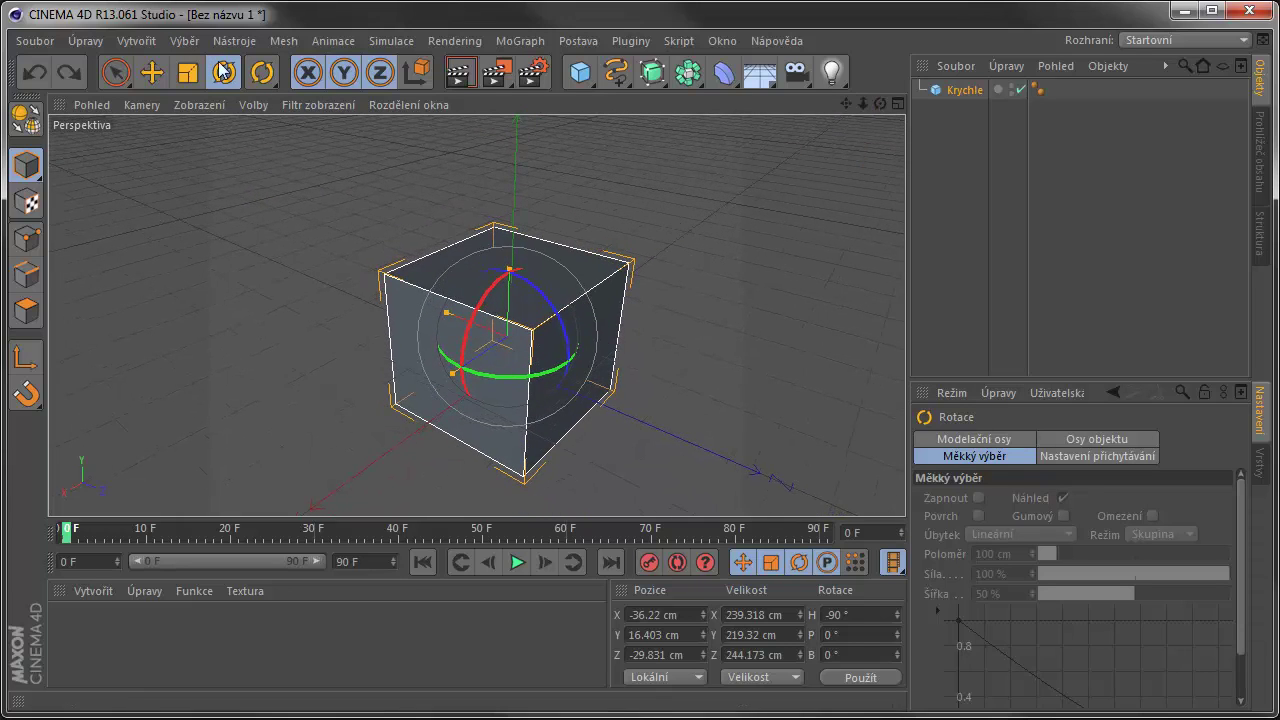
Step: Switch to Přímý výběr live selection, then deselect and reselect the cube
{"action": "left_click", "coordinate": [118, 79]}
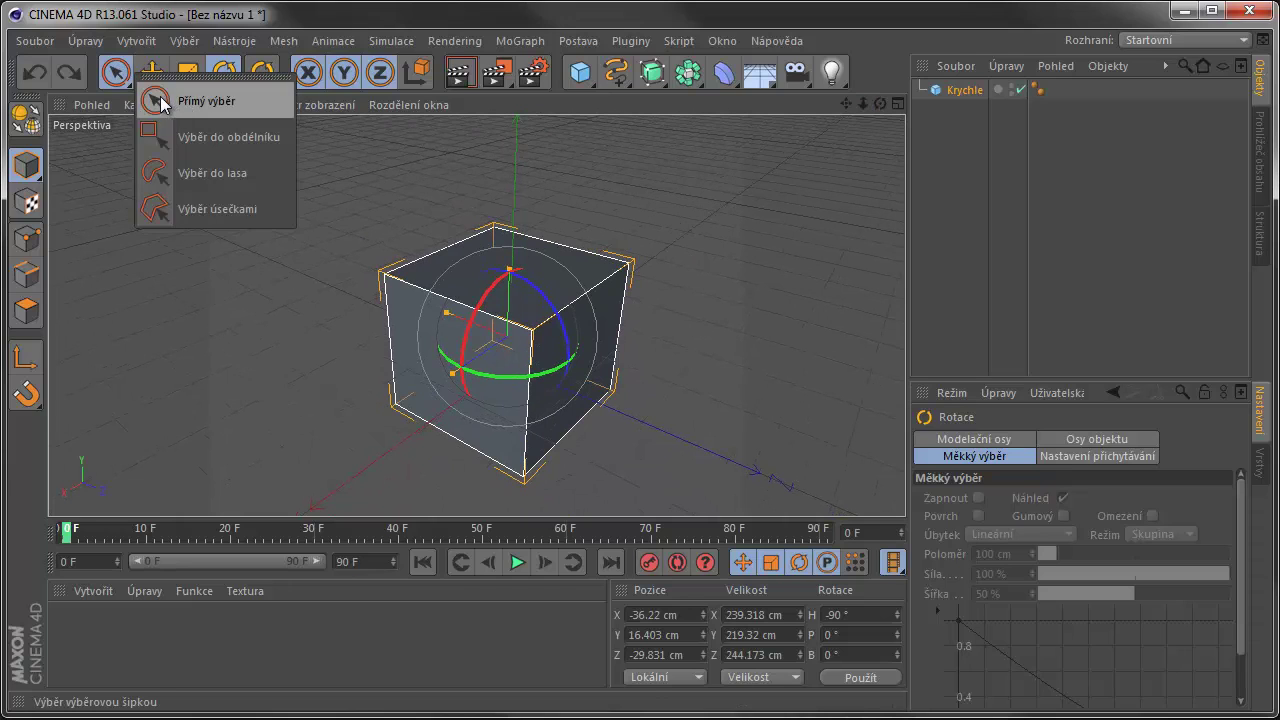
{"action": "left_click", "coordinate": [168, 100]}
{"action": "left_click", "coordinate": [416, 249]}
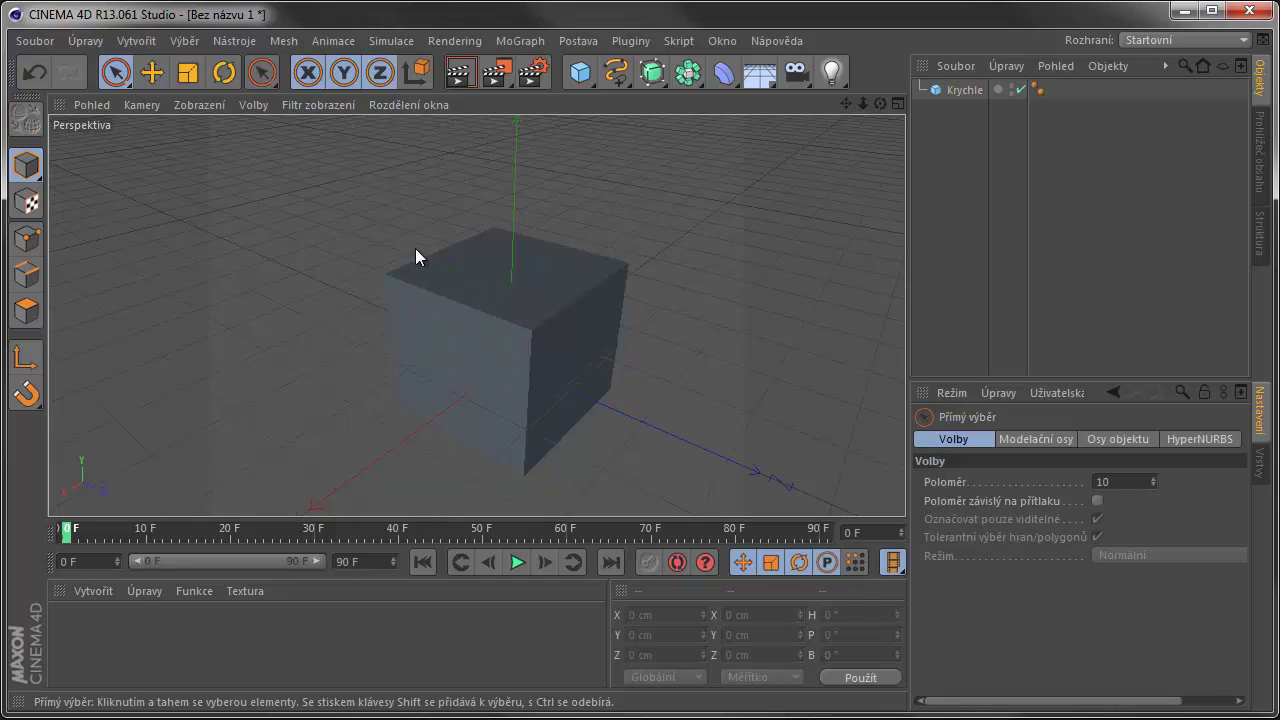
{"action": "left_click", "coordinate": [437, 272]}
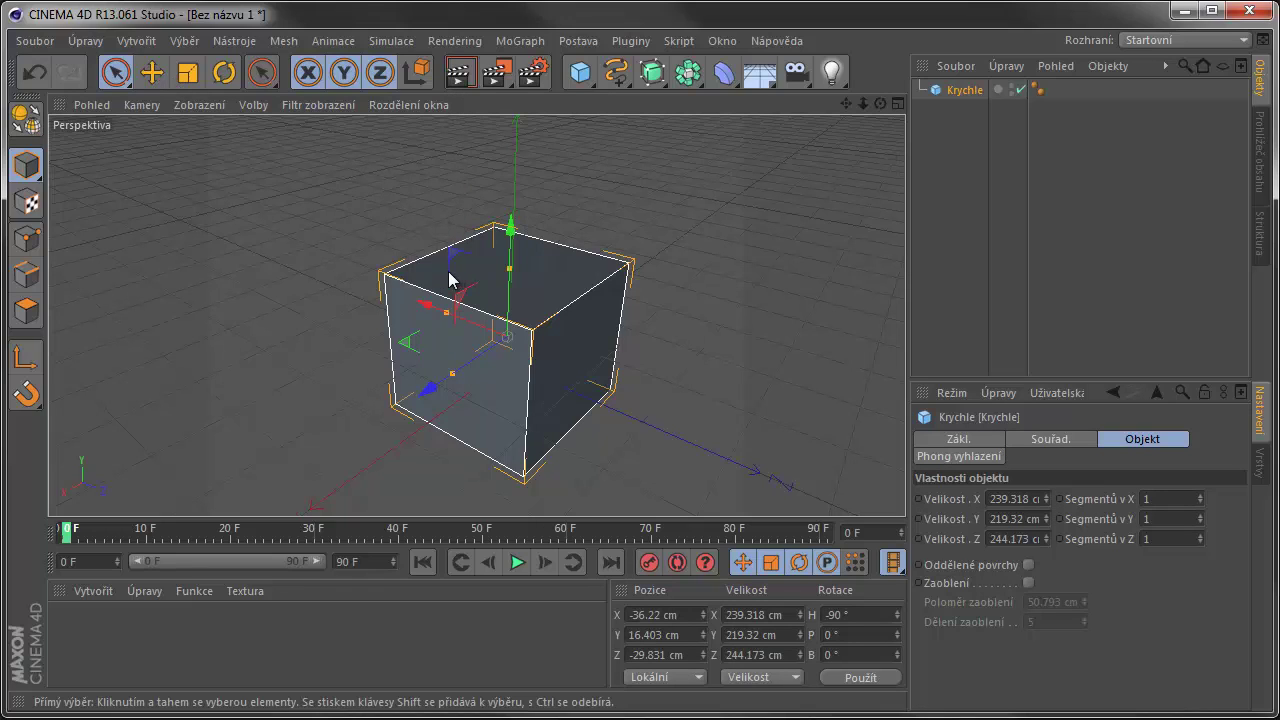
Step: Switch to Výběr do obdélníku, marquee the cube, and open the Zobrazení shading menu
{"action": "left_click_drag", "start_coordinate": [119, 77], "coordinate": [170, 133]}
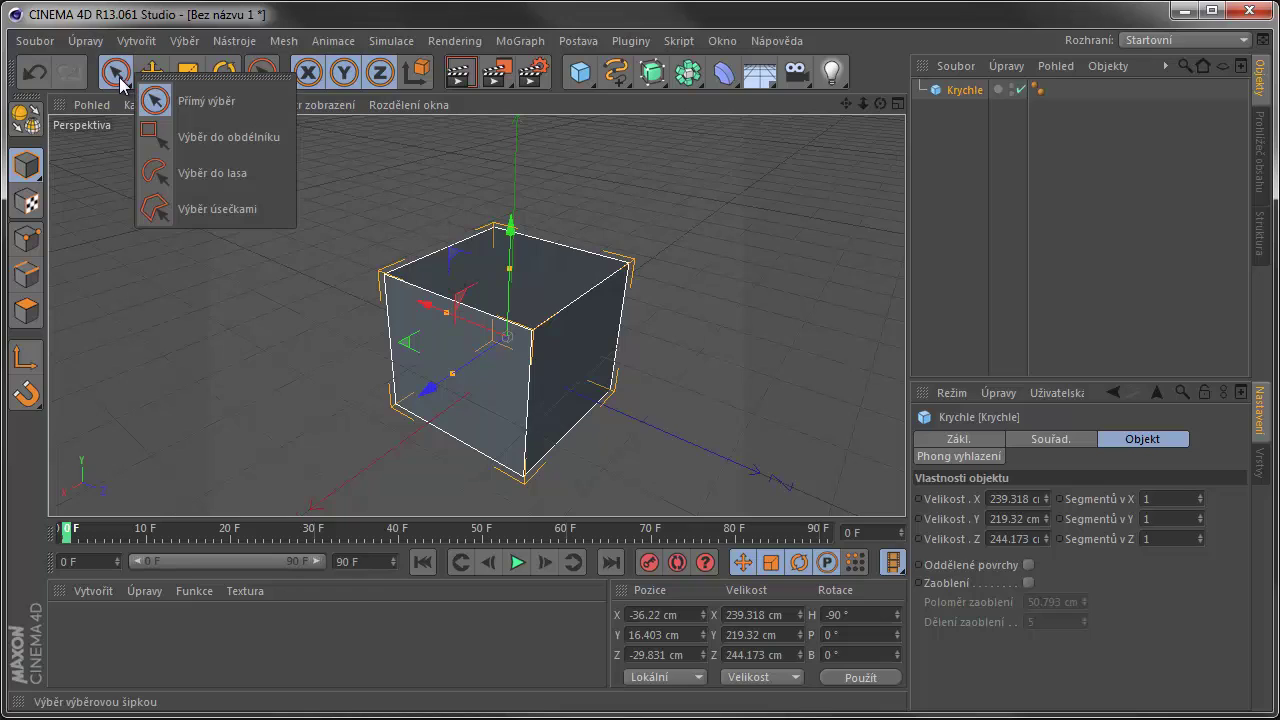
{"action": "left_click", "coordinate": [157, 137]}
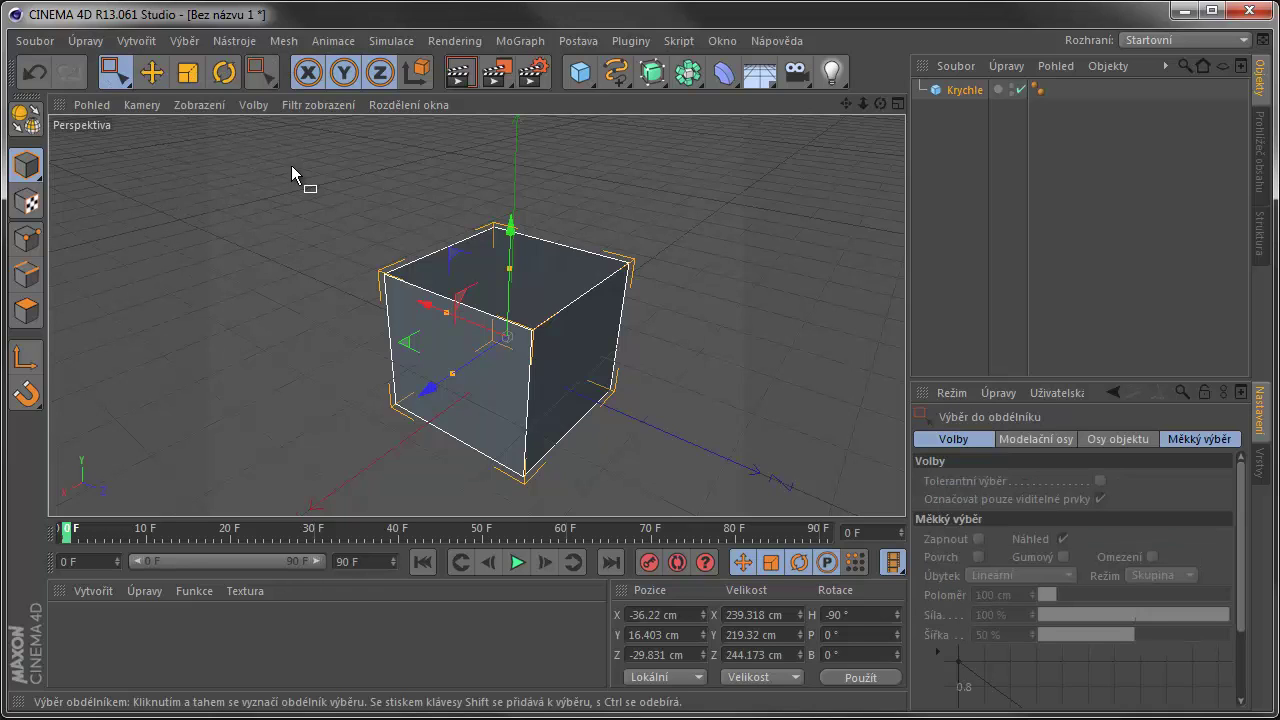
{"action": "mouse_move", "coordinate": [292, 166]}
{"action": "left_mouse_down"}
{"action": "mouse_move", "coordinate": [648, 491]}
{"action": "mouse_move", "coordinate": [679, 477]}
{"action": "left_mouse_up"}
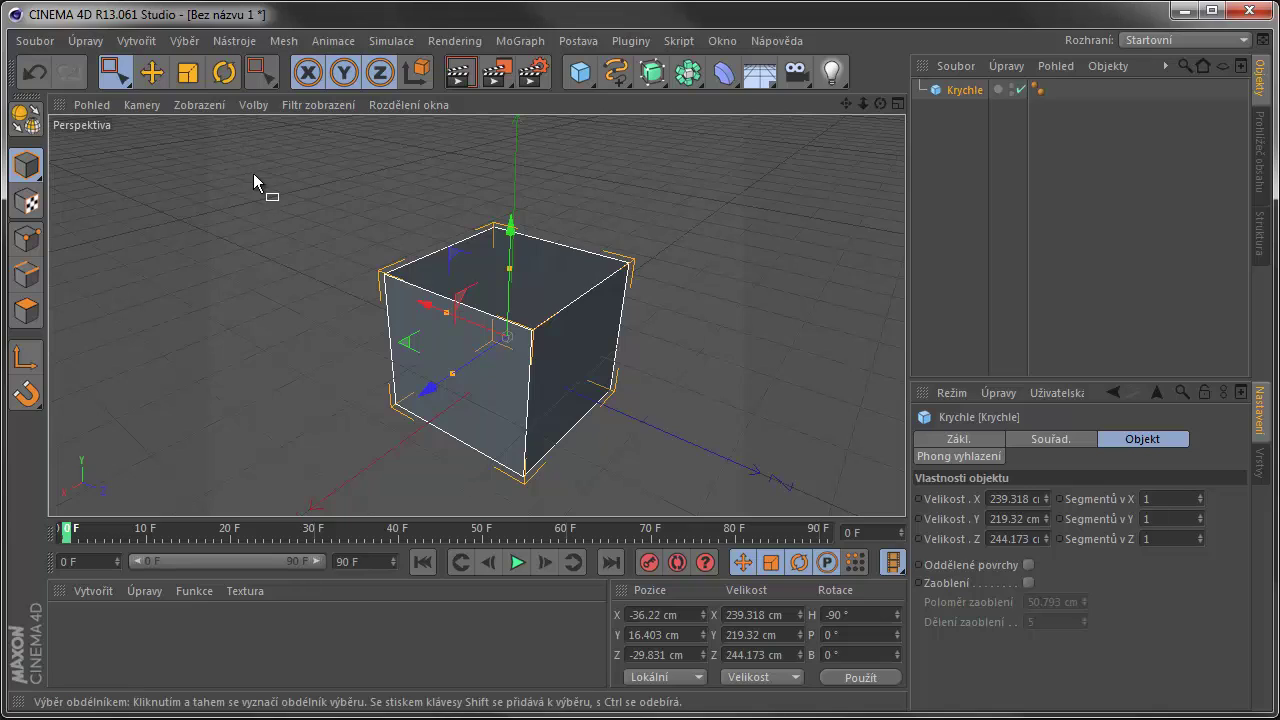
{"action": "left_click", "coordinate": [200, 106]}
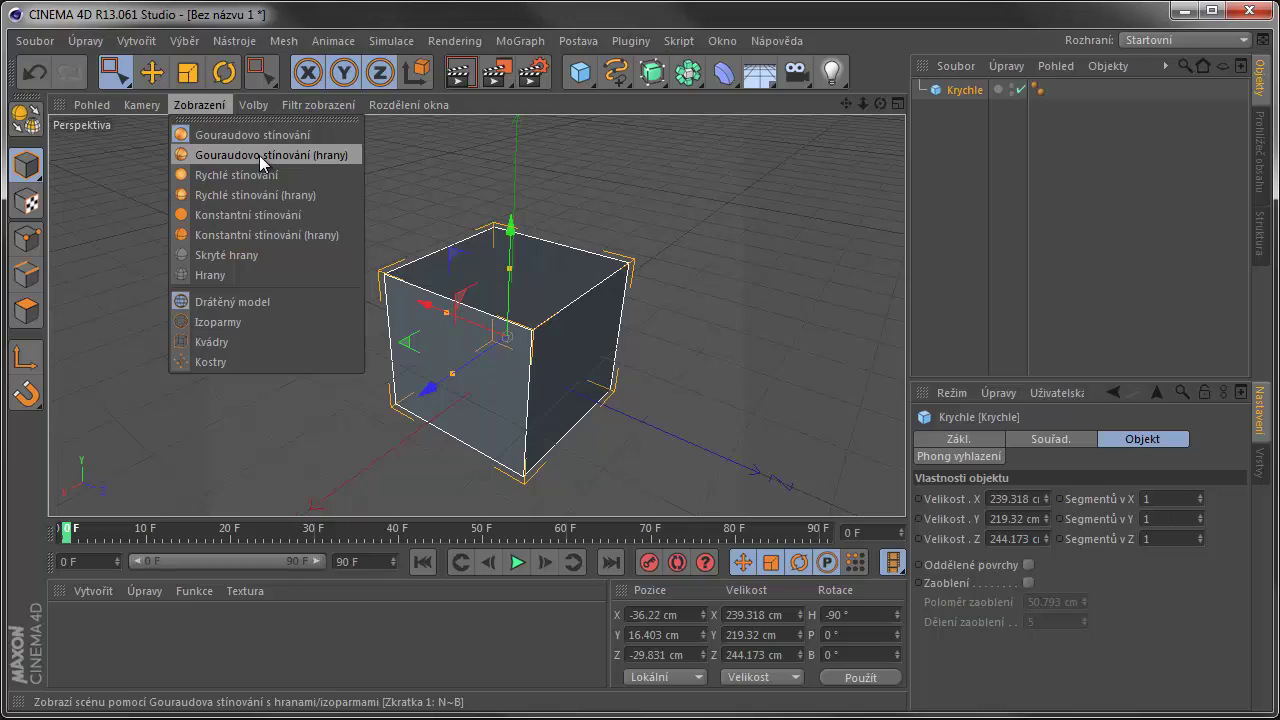
Step: Set the viewport shading to Gouraudovo stínování (hrany) so the cube shows its edges
{"action": "left_click", "coordinate": [245, 158]}
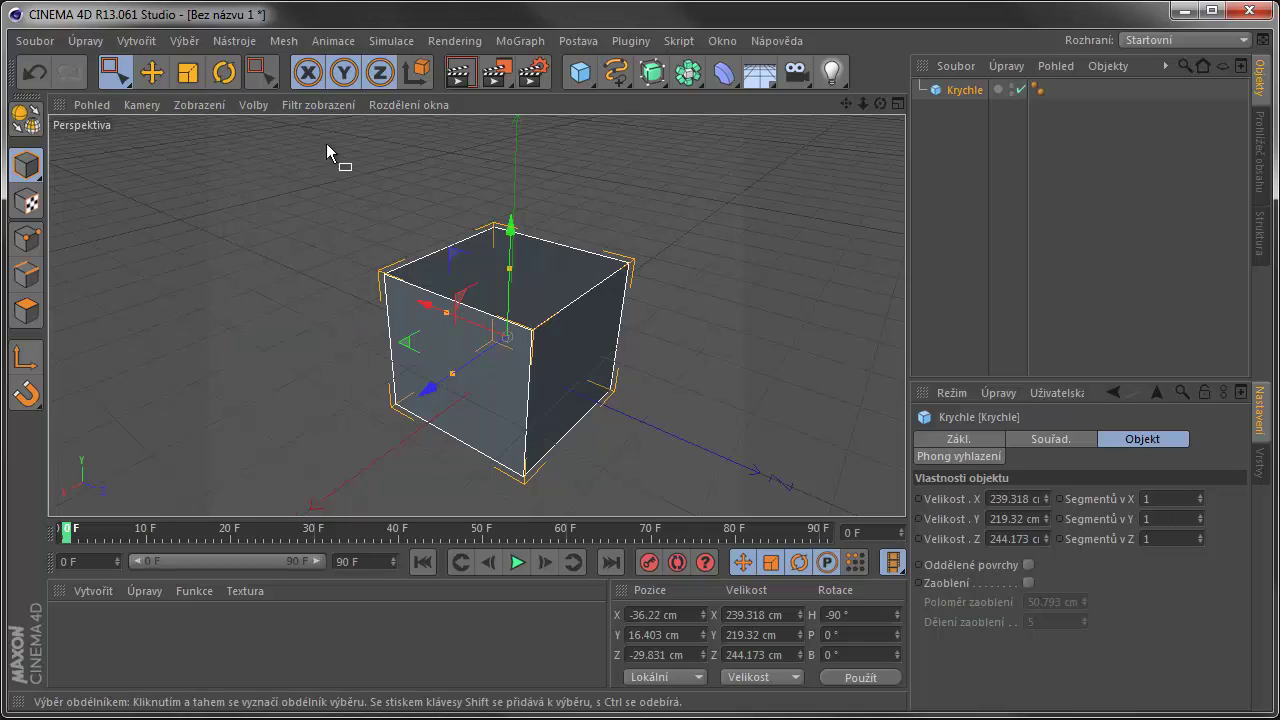
{"action": "left_click", "coordinate": [417, 171]}
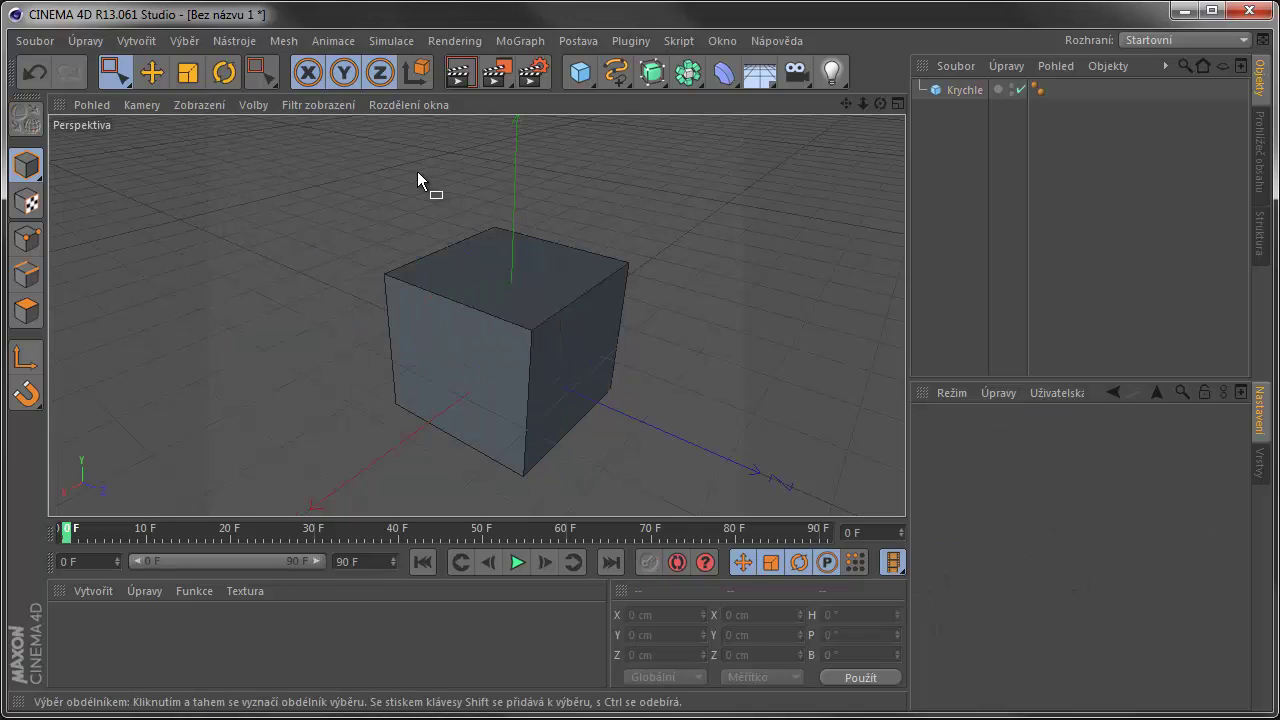
{"action": "left_click", "coordinate": [209, 107]}
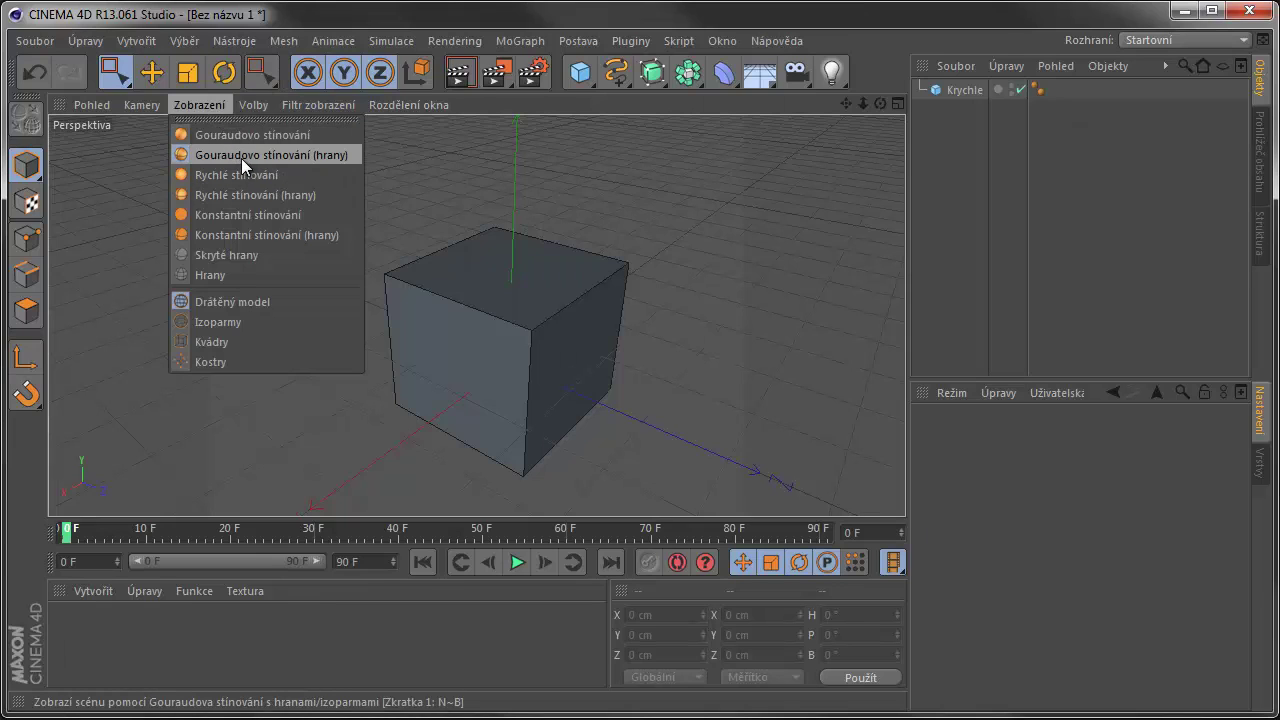
{"action": "left_click", "coordinate": [247, 136]}
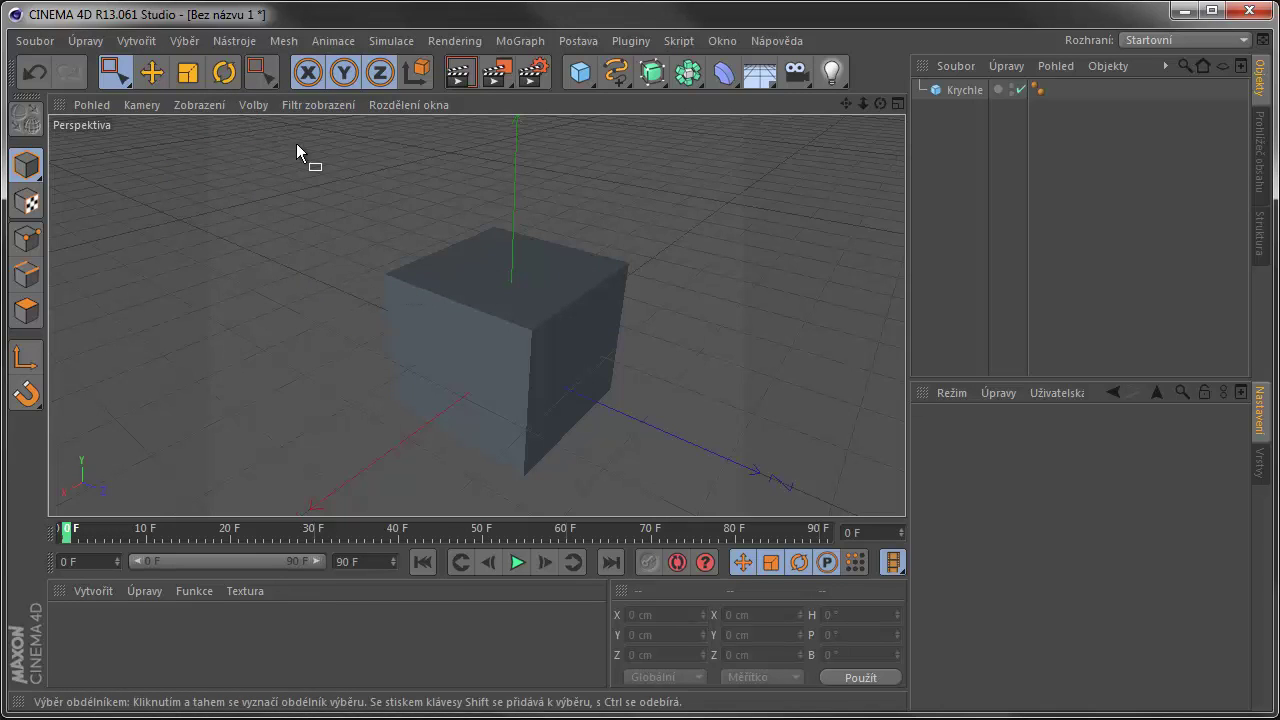
{"action": "left_click_drag", "start_coordinate": [505, 321], "coordinate": [514, 337], "text": "alt"}
{"action": "scroll", "coordinate": [434, 337], "scroll_direction": "down", "scroll_amount": 2}
{"action": "scroll", "coordinate": [537, 277], "scroll_direction": "up", "scroll_amount": 2}
{"action": "scroll", "coordinate": [315, 125], "scroll_direction": "up", "scroll_amount": 3}
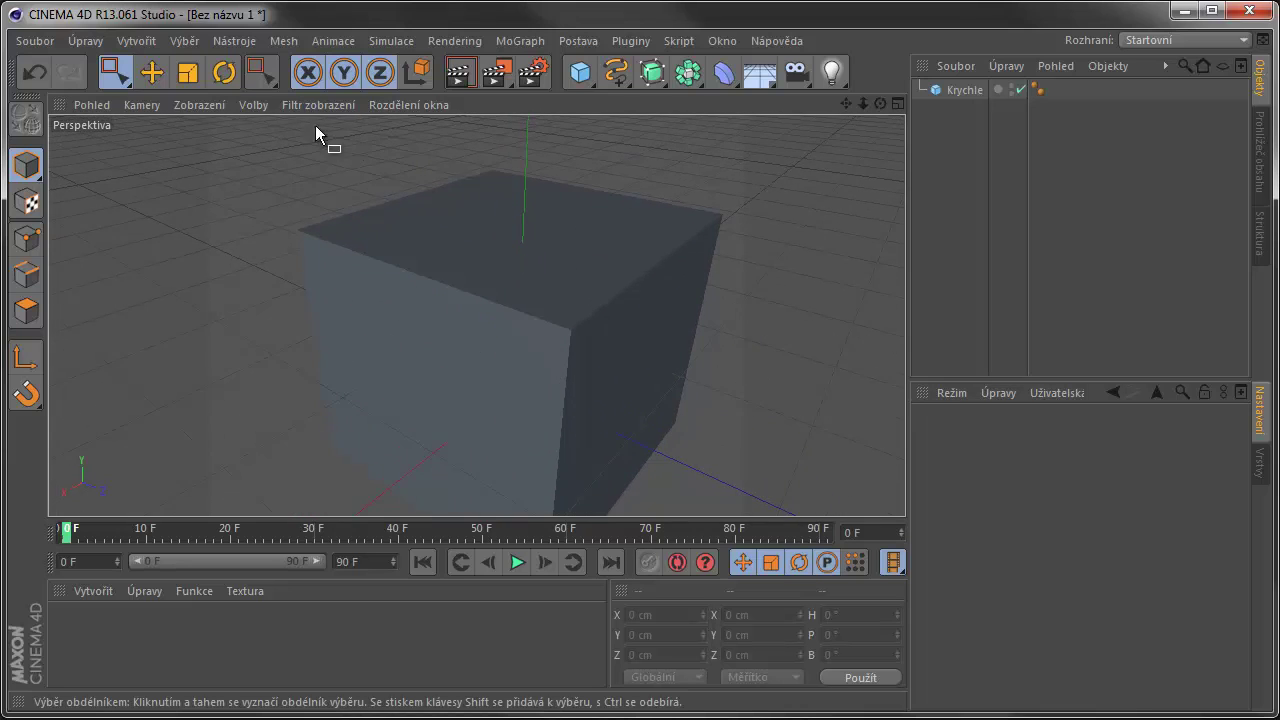
{"action": "left_click", "coordinate": [205, 108]}
{"action": "left_click", "coordinate": [235, 157]}
Step: Select Krychle and switch to the four-view layout: perspective, top, right, front
{"action": "left_click", "coordinate": [964, 89]}
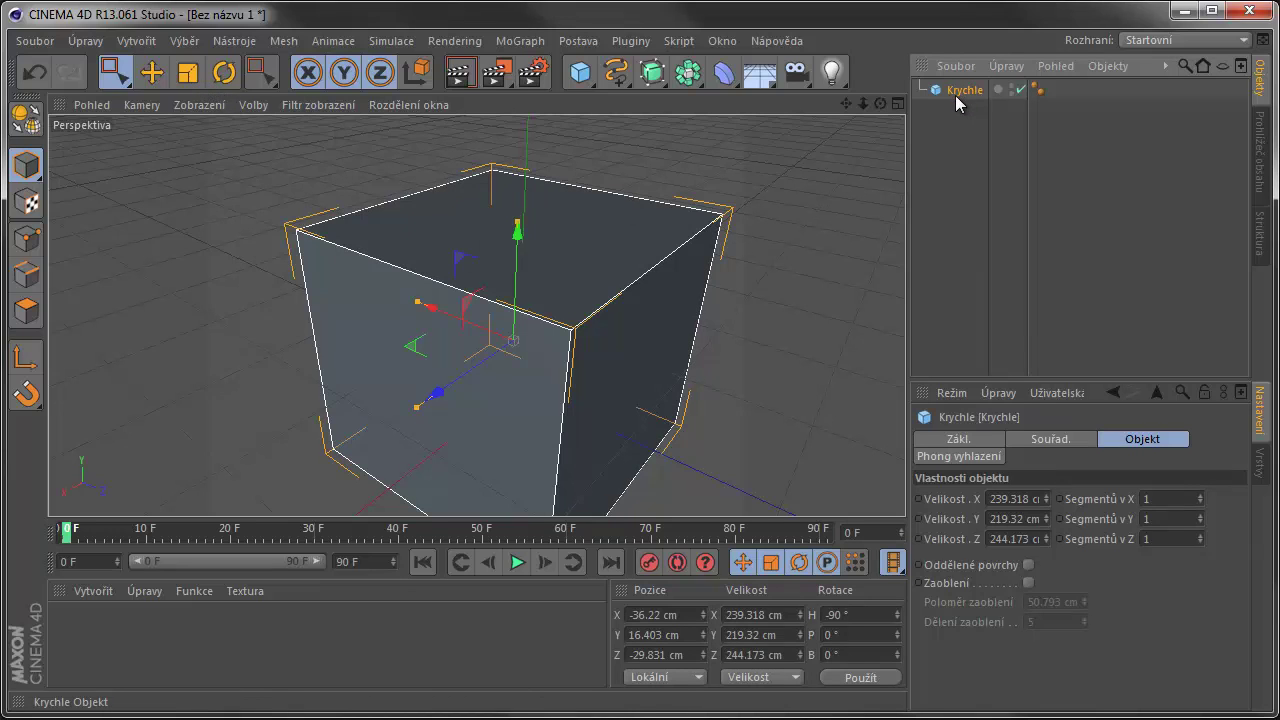
{"action": "left_click", "coordinate": [92, 104]}
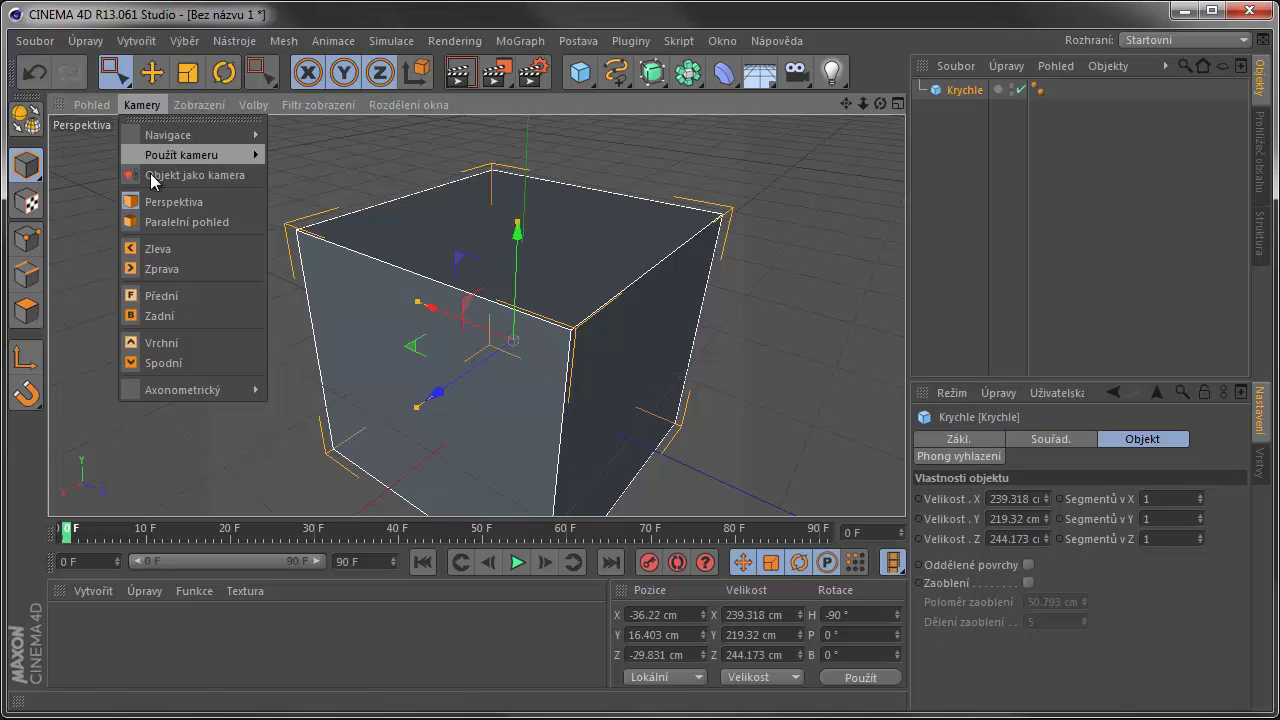
{"action": "mouse_move", "coordinate": [253, 104]}
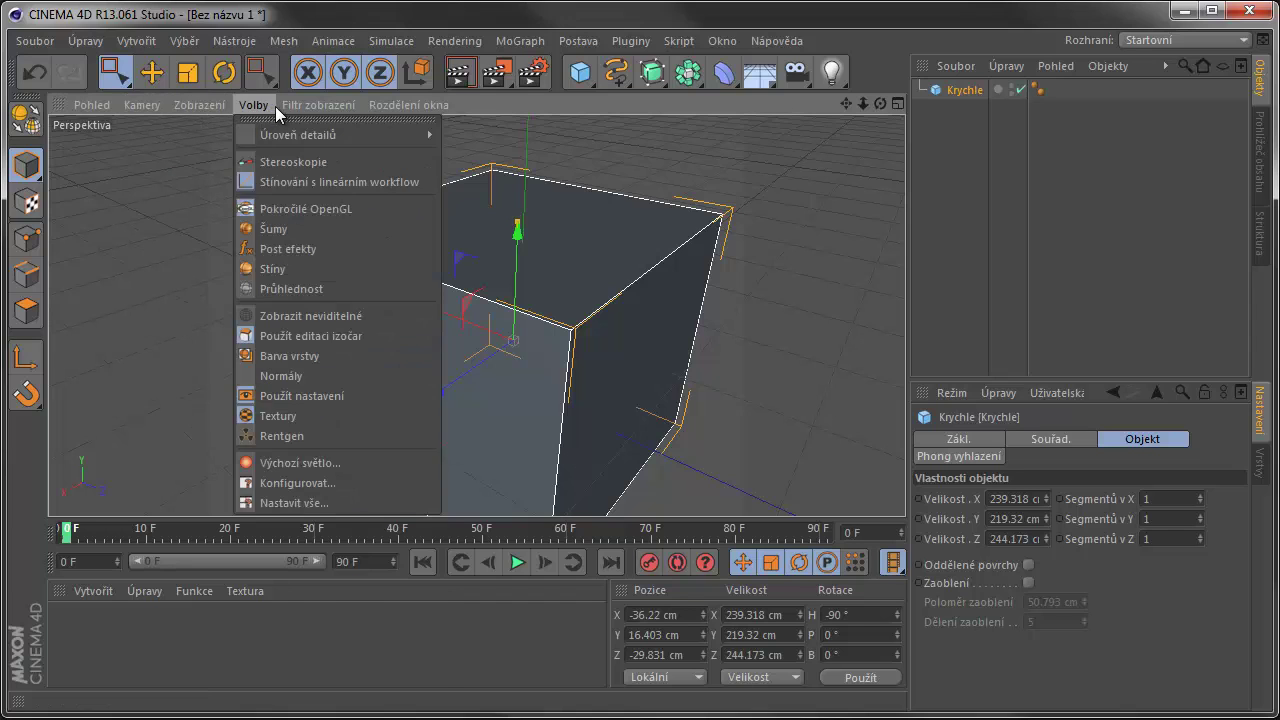
{"action": "left_click", "coordinate": [243, 144]}
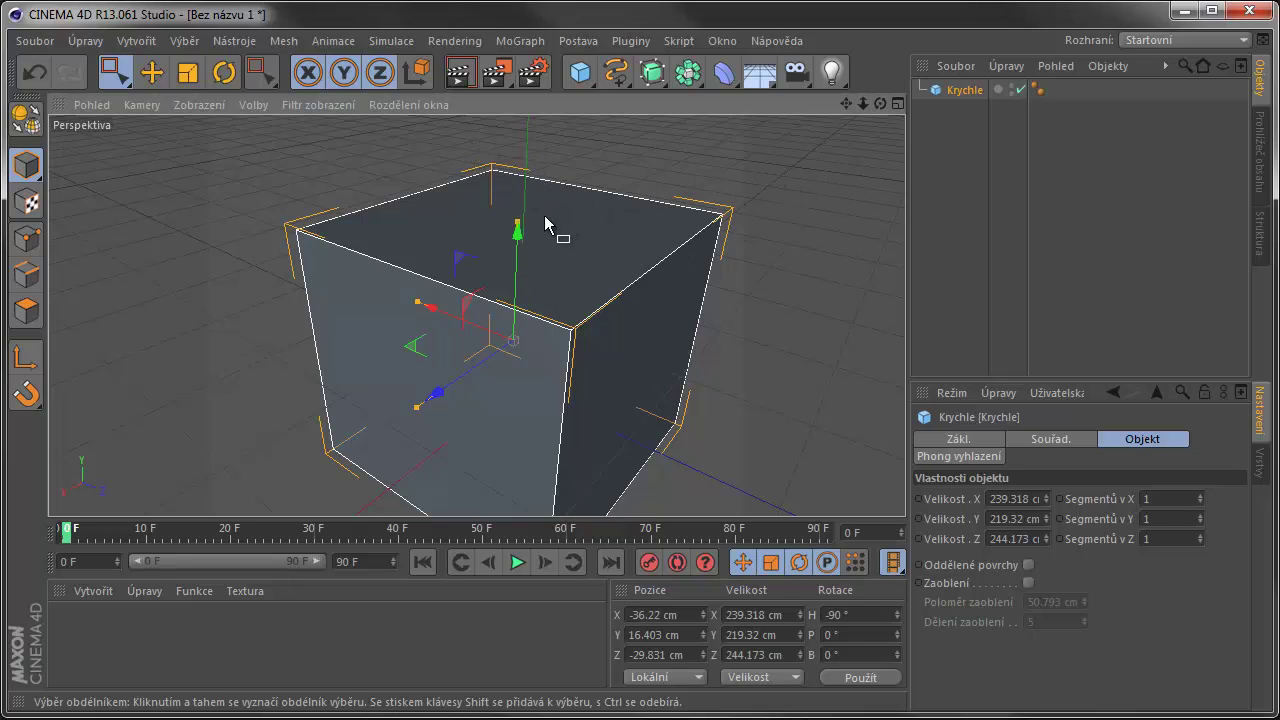
{"action": "left_click", "coordinate": [897, 106]}
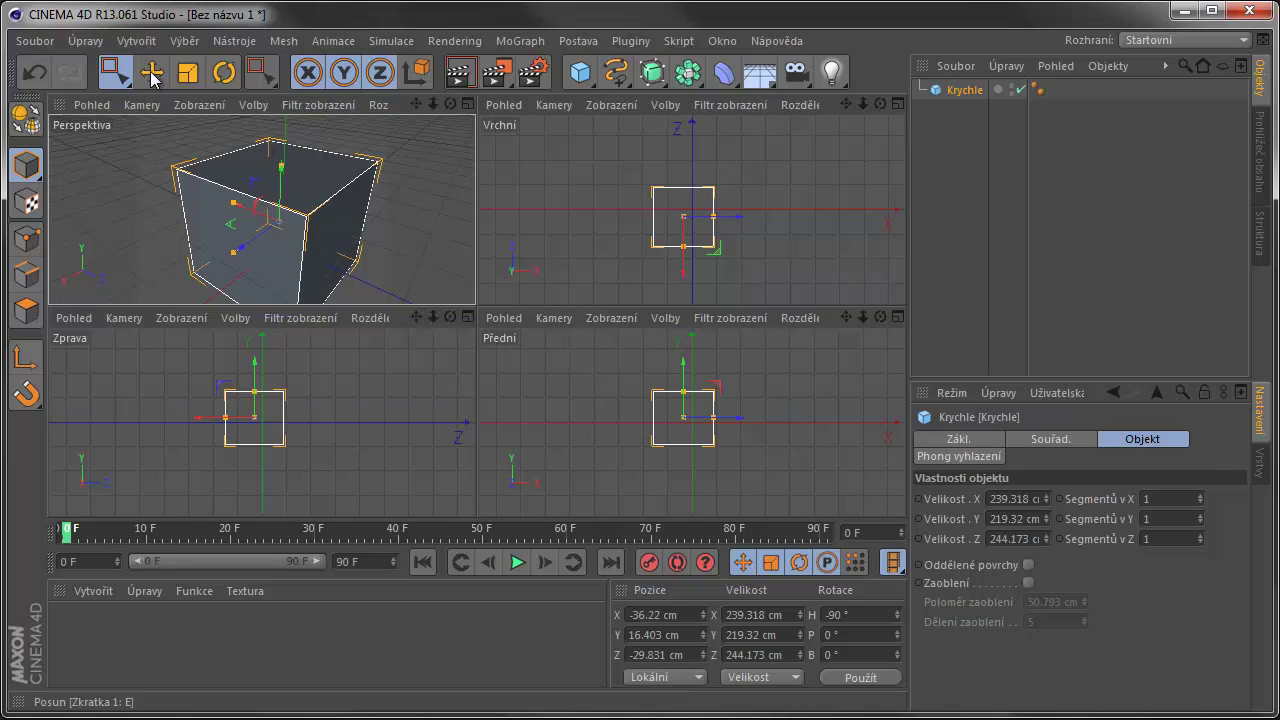
Step: With the Move tool, lift the cube to Y 28.658 cm, undoing an accidental Z move
{"action": "left_click", "coordinate": [152, 74]}
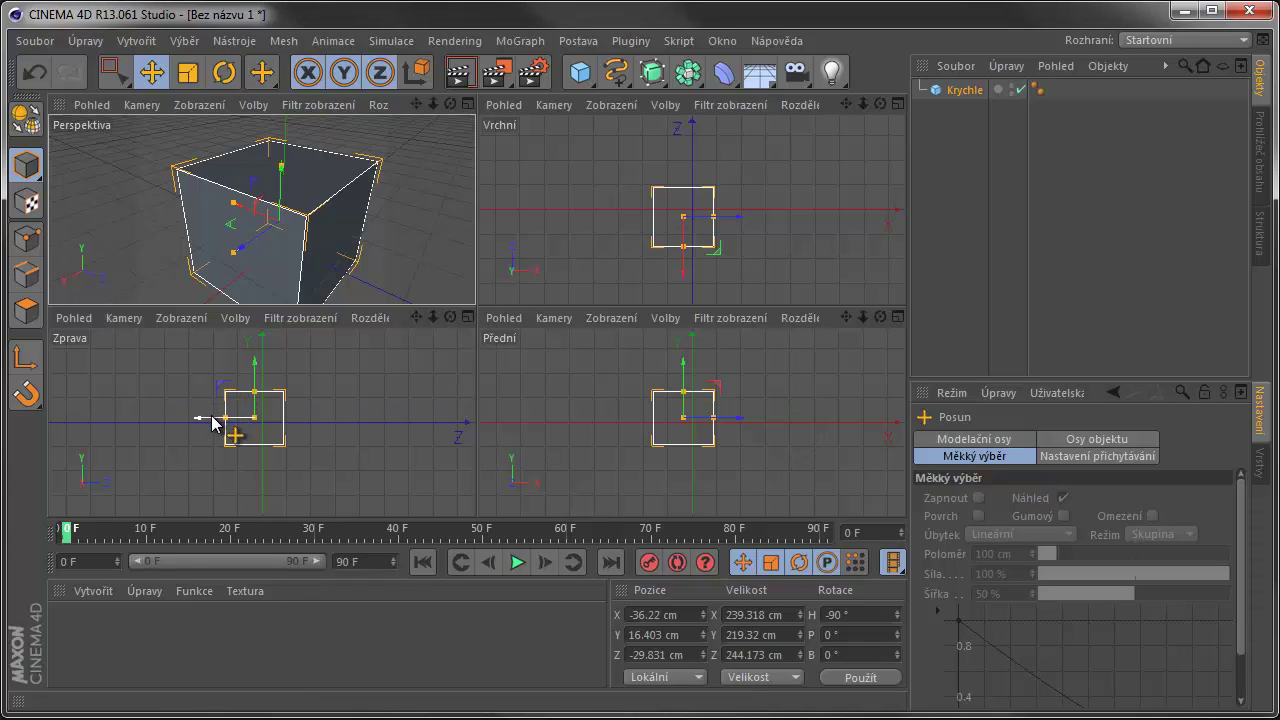
{"action": "mouse_move", "coordinate": [209, 420]}
{"action": "left_mouse_down"}
{"action": "mouse_move", "coordinate": [229, 421]}
{"action": "mouse_move", "coordinate": [197, 421]}
{"action": "mouse_move", "coordinate": [220, 424]}
{"action": "left_mouse_up"}
{"action": "key", "text": "ctrl+z"}
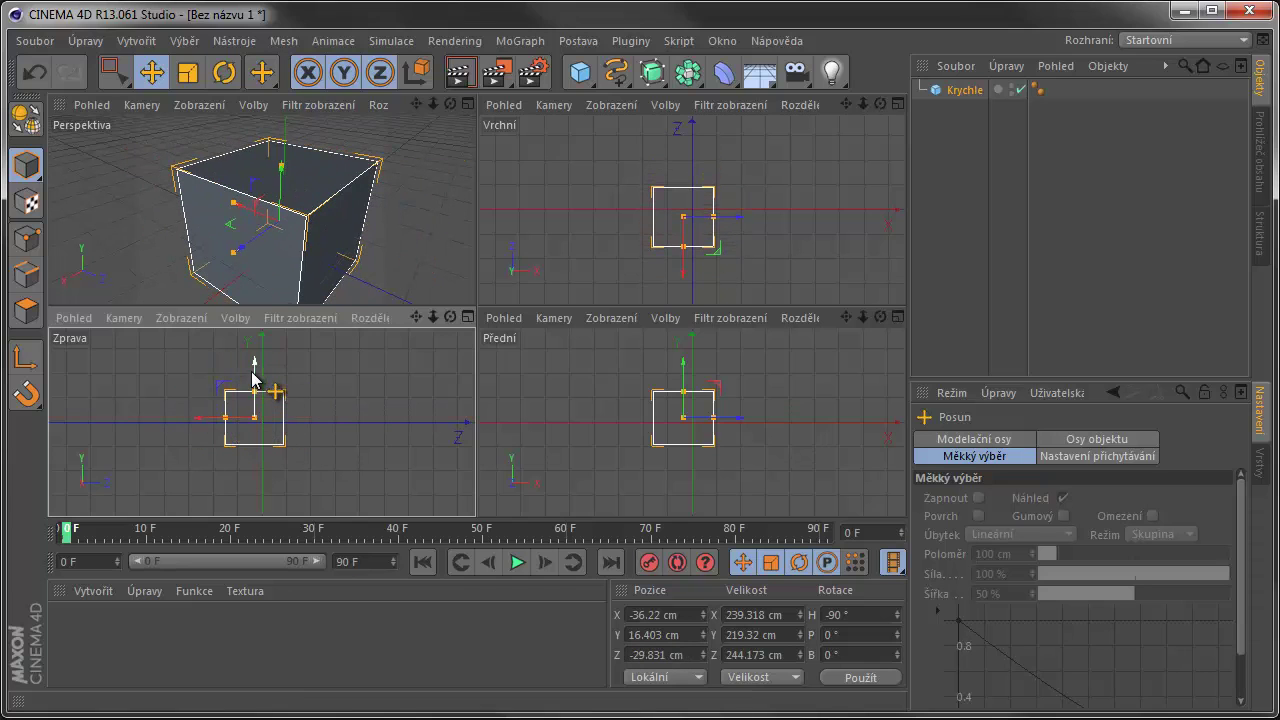
{"action": "mouse_move", "coordinate": [255, 372]}
{"action": "left_mouse_down"}
{"action": "mouse_move", "coordinate": [254, 354]}
{"action": "mouse_move", "coordinate": [257, 379]}
{"action": "mouse_move", "coordinate": [258, 366]}
{"action": "mouse_move", "coordinate": [303, 380]}
{"action": "left_mouse_up"}
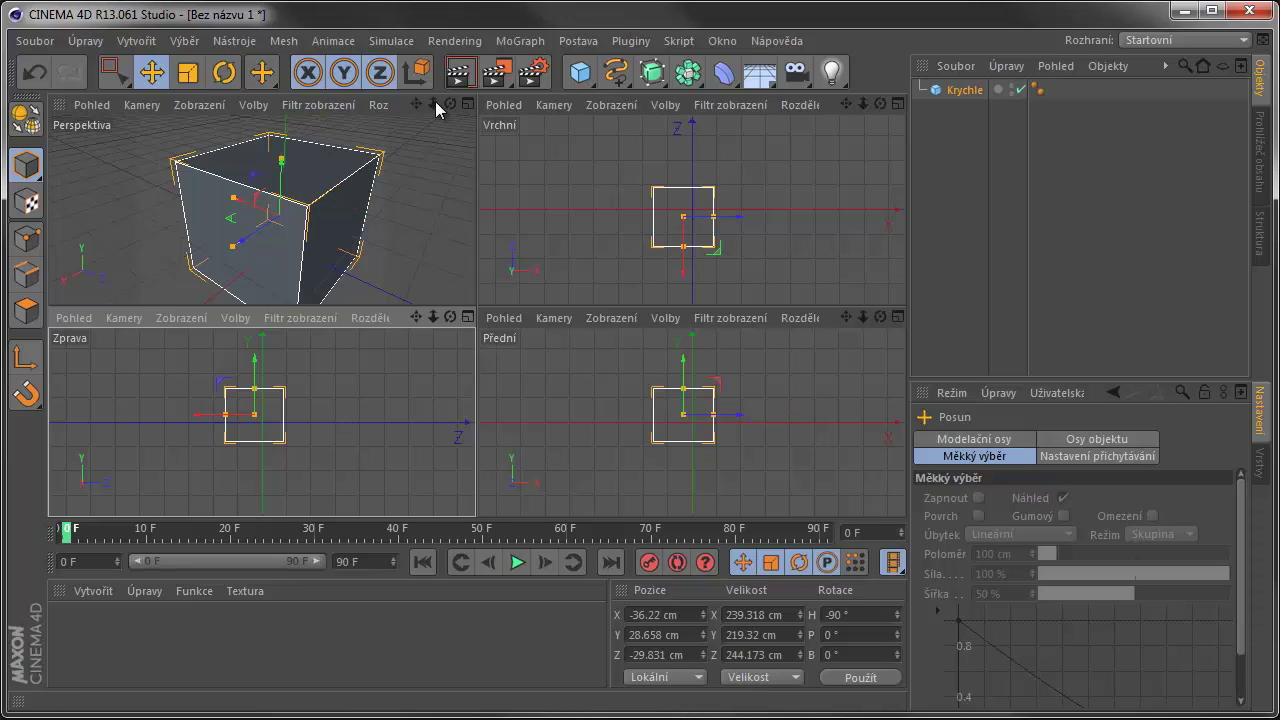
{"action": "left_click_drag", "start_coordinate": [434, 103], "coordinate": [437, 170]}
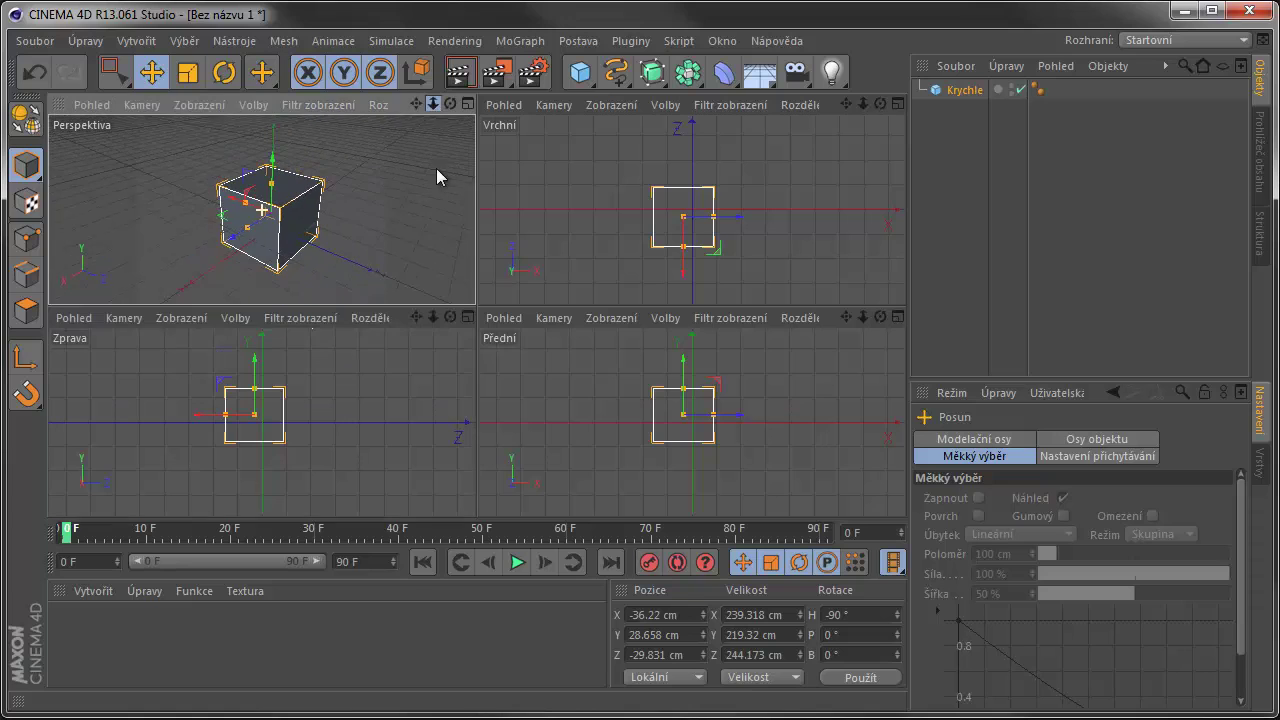
Step: Add a Koule sphere (radius 100 cm) and move it to Z 276.615 cm
{"action": "left_click", "coordinate": [583, 80]}
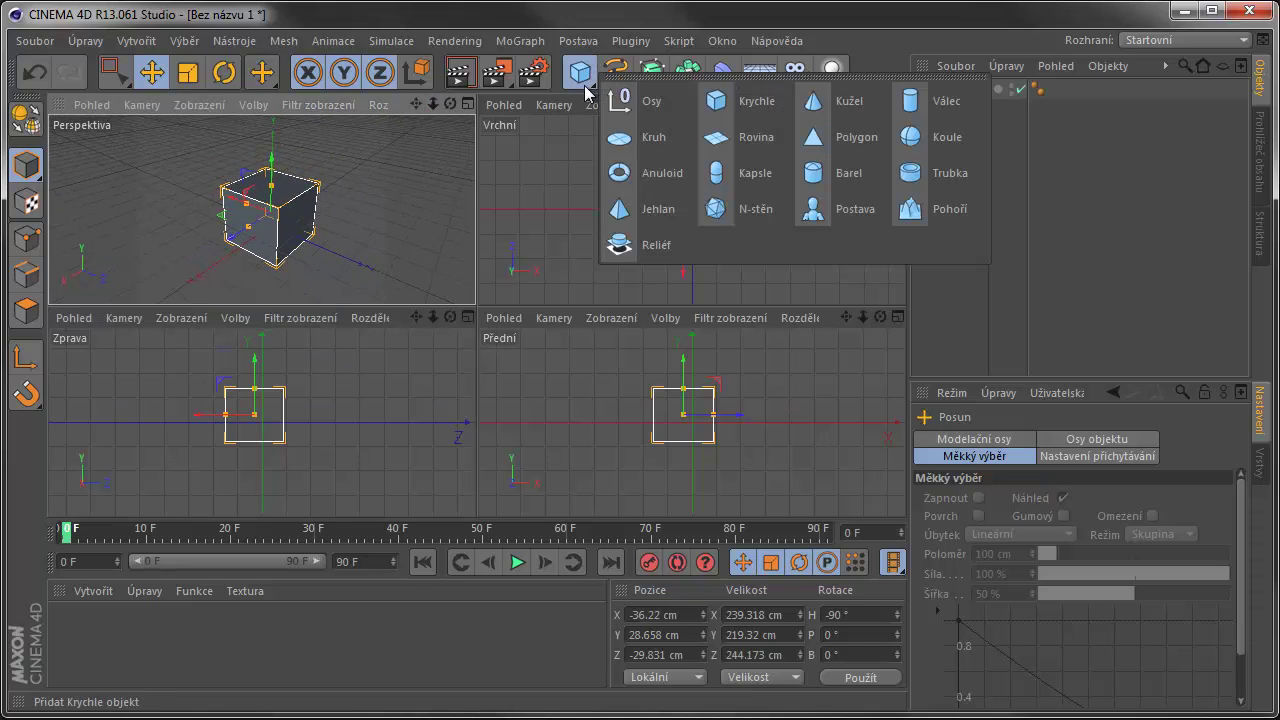
{"action": "left_click", "coordinate": [916, 140]}
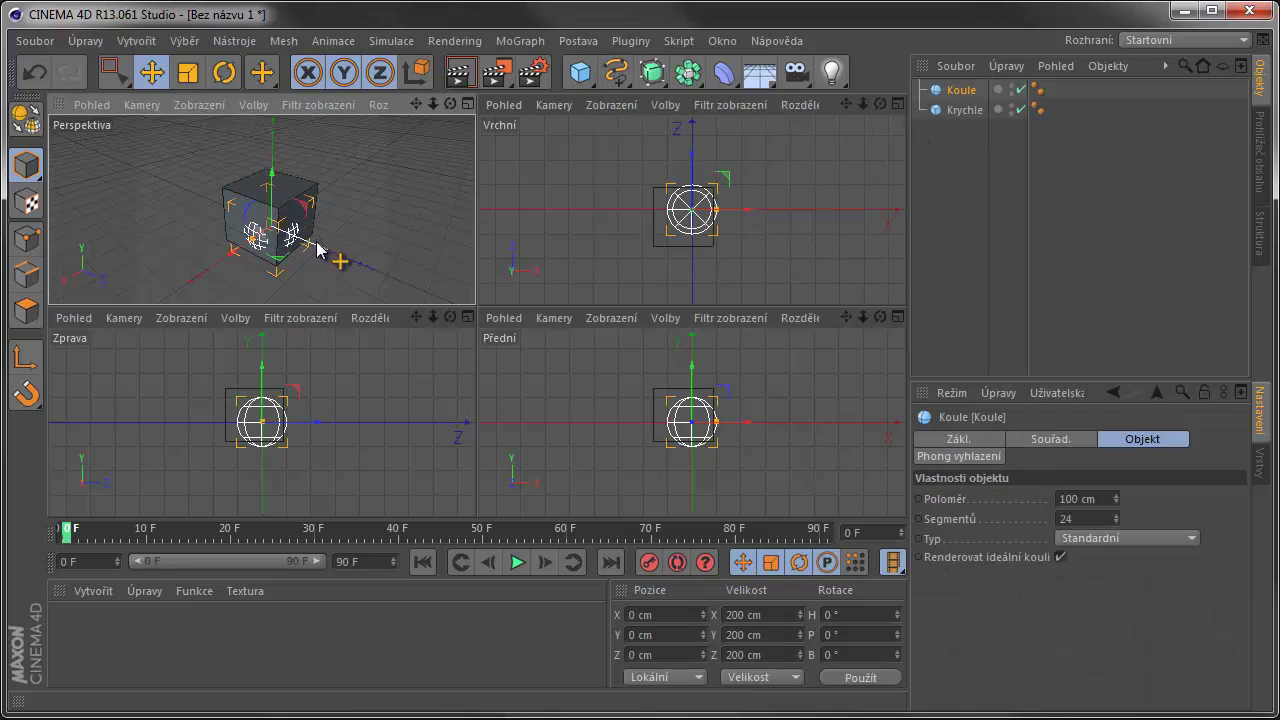
{"action": "mouse_move", "coordinate": [337, 257]}
{"action": "left_mouse_down"}
{"action": "mouse_move", "coordinate": [325, 257]}
{"action": "mouse_move", "coordinate": [418, 278]}
{"action": "left_mouse_up"}
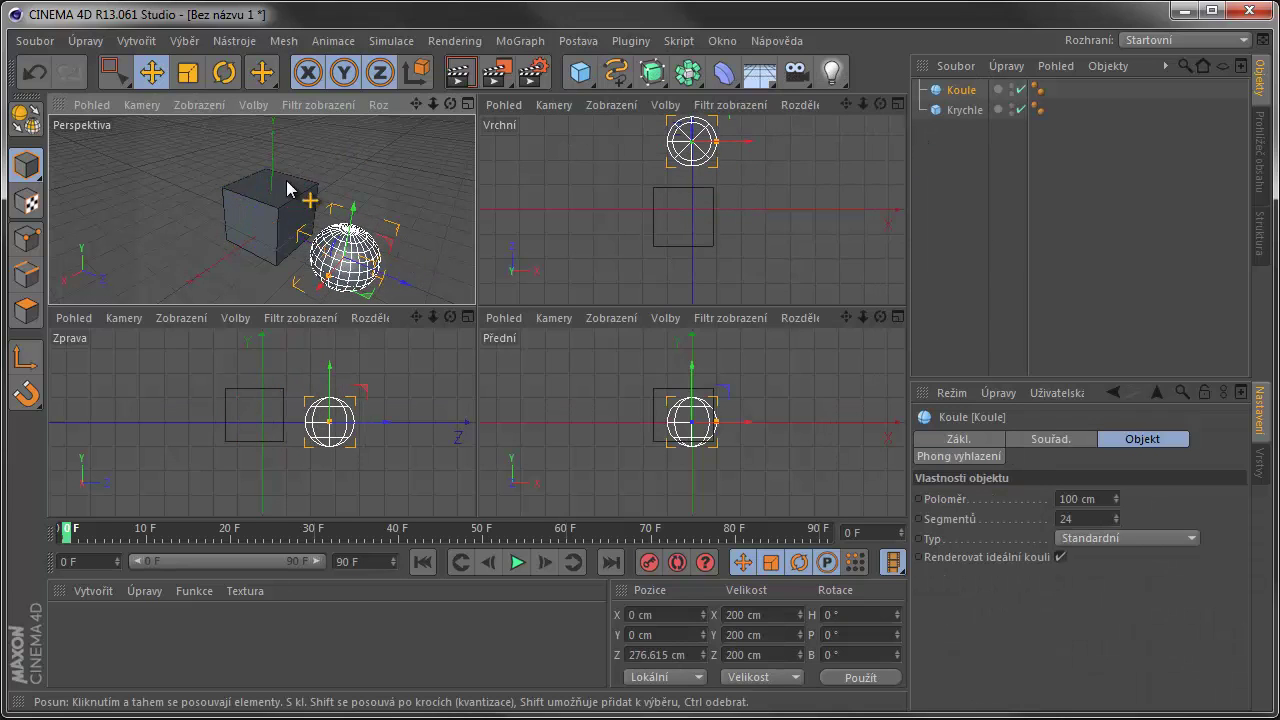
Step: Maximize the Perspektiva view and orbit around the cube and sphere
{"action": "left_click_drag", "start_coordinate": [474, 104], "coordinate": [471, 103]}
{"action": "left_click", "coordinate": [468, 105]}
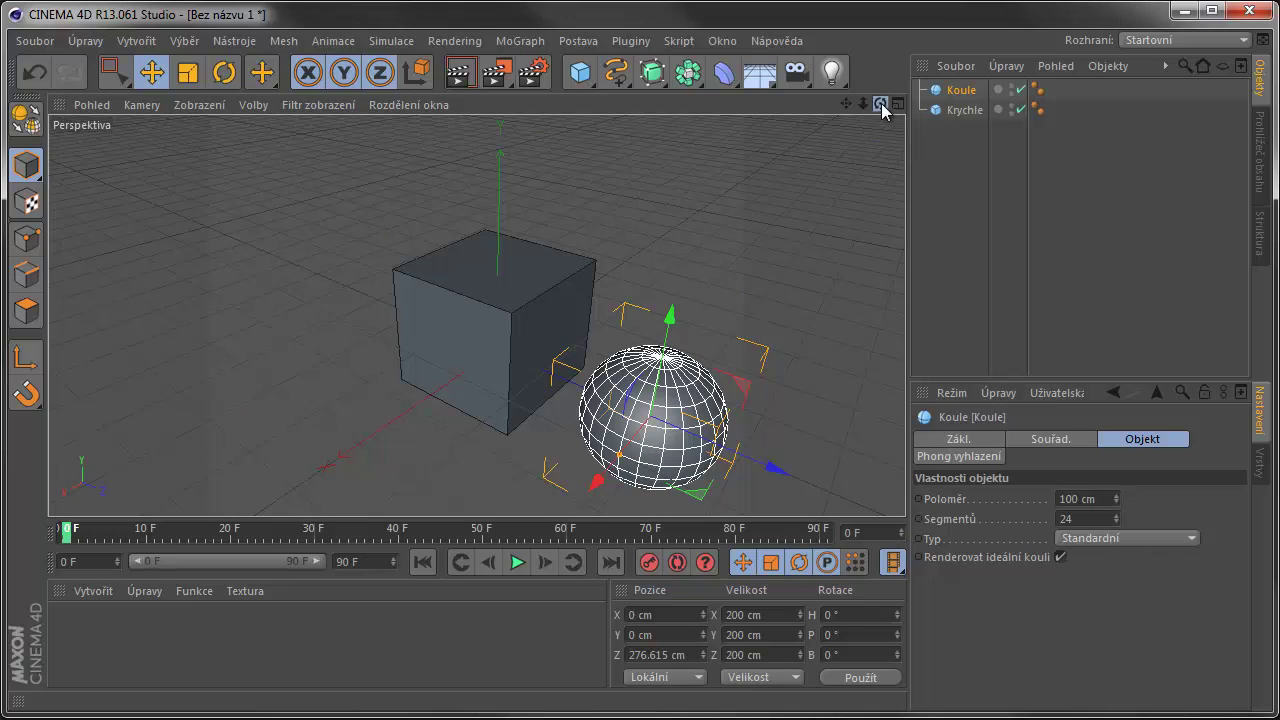
{"action": "left_click_drag", "start_coordinate": [880, 103], "coordinate": [917, 120]}
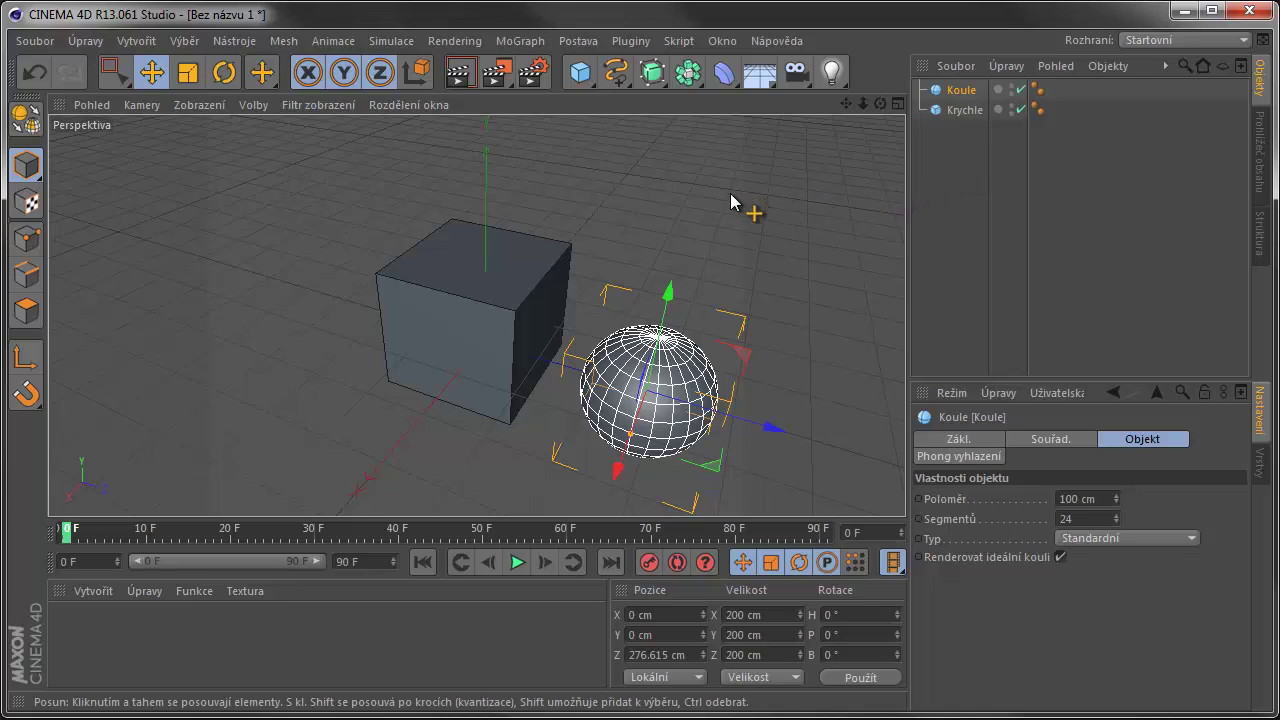
{"action": "mouse_move", "coordinate": [730, 236]}
{"action": "left_mouse_down", "text": "alt"}
{"action": "mouse_move", "coordinate": [651, 257]}
{"action": "mouse_move", "coordinate": [608, 217]}
{"action": "mouse_move", "coordinate": [650, 225]}
{"action": "left_mouse_up", "text": "alt"}
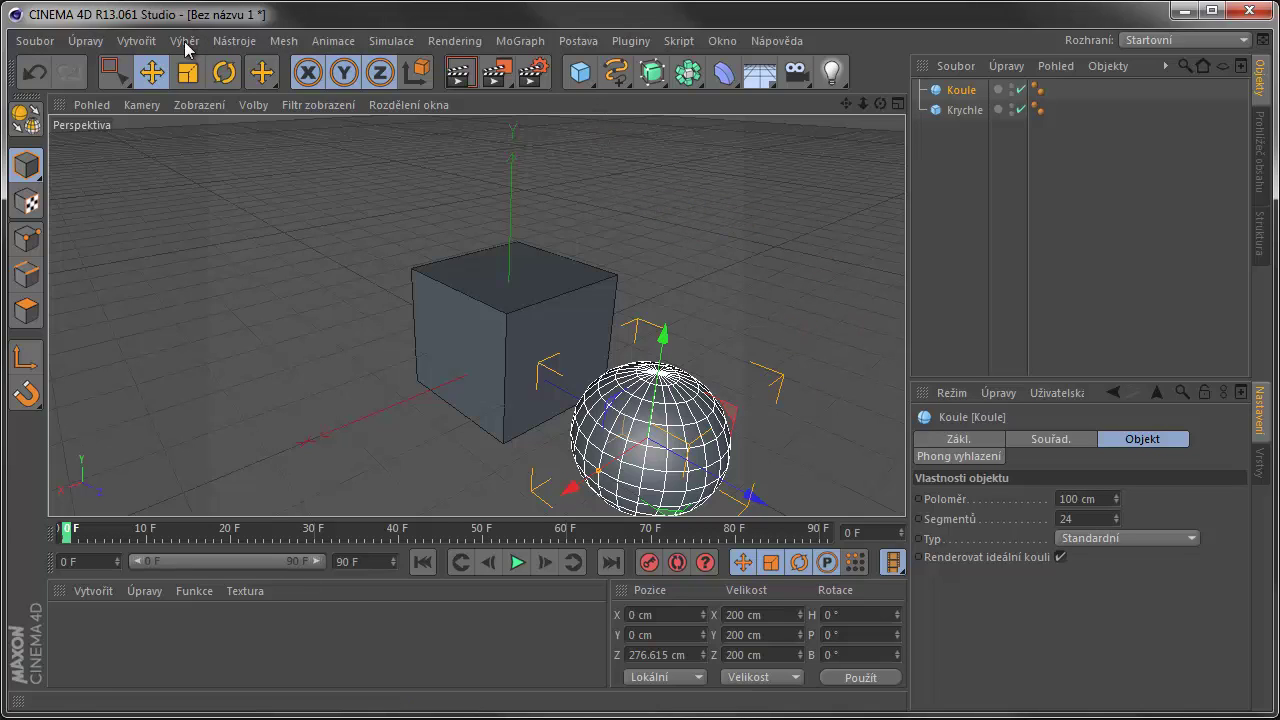
{"action": "left_click", "coordinate": [226, 74]}
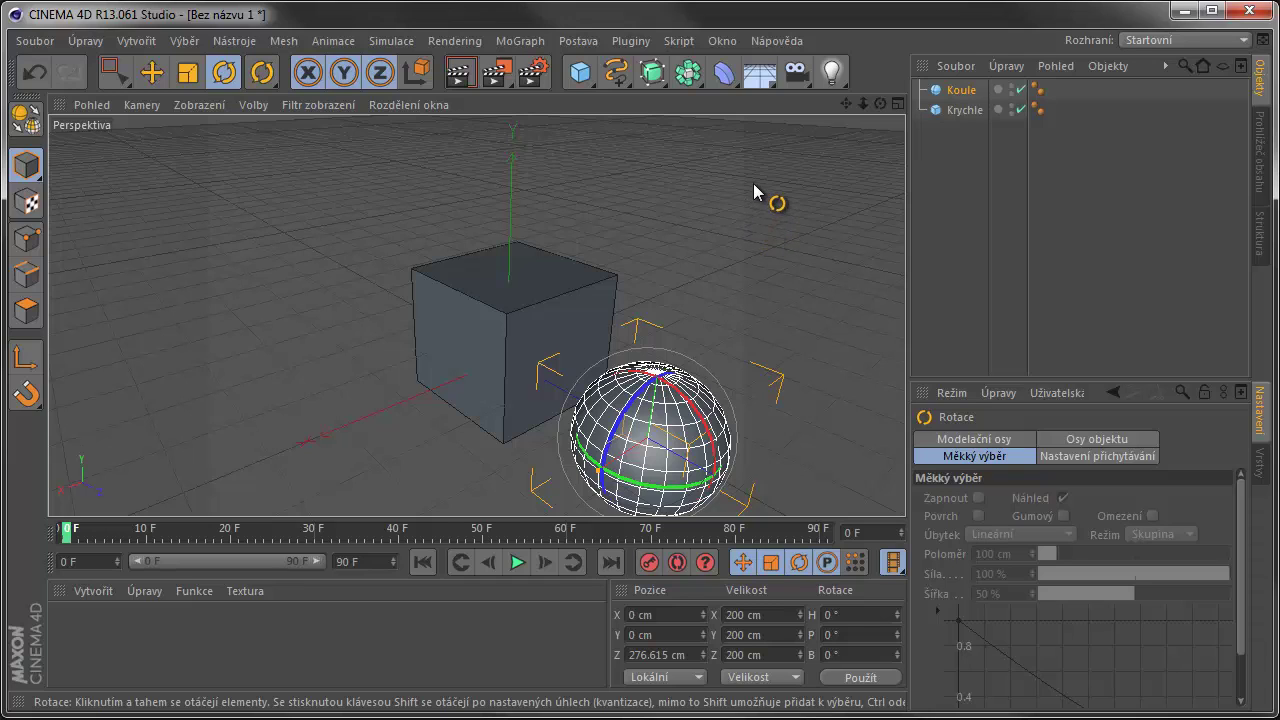
Step: Select Krychle and raise its X, Y and Z segments to 3 each
{"action": "left_click", "coordinate": [972, 111]}
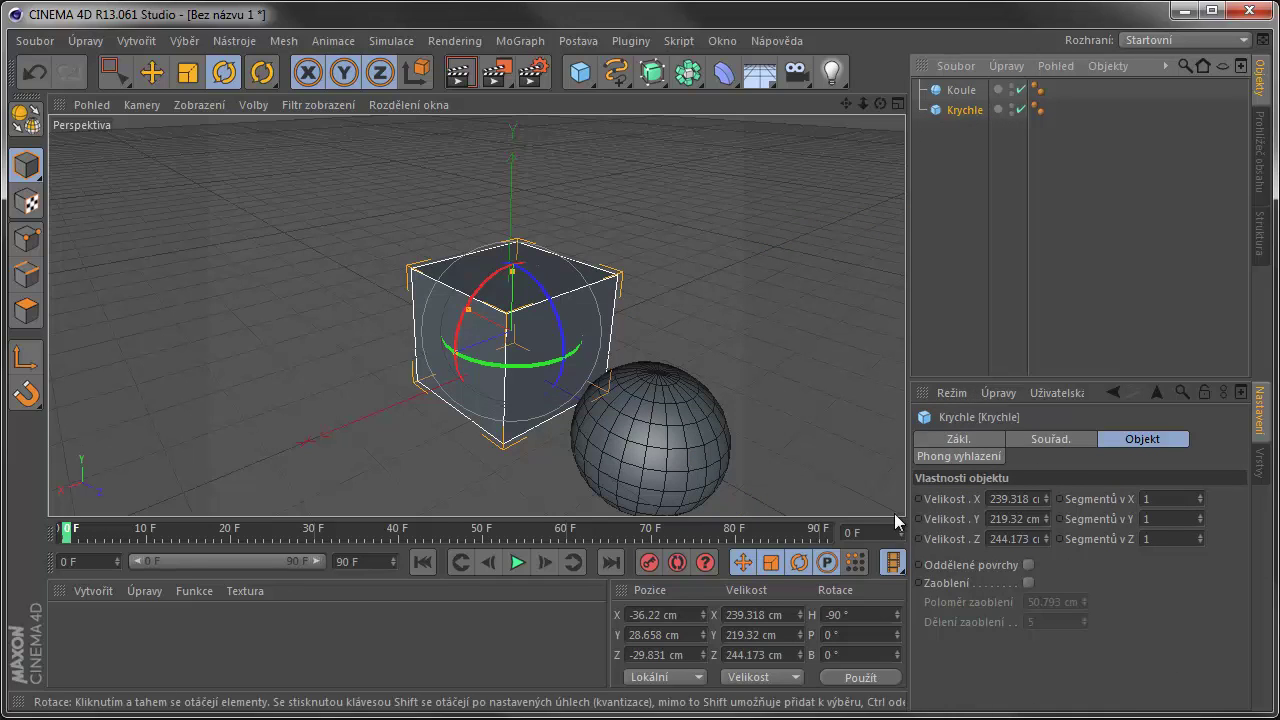
{"action": "left_click", "coordinate": [1199, 495]}
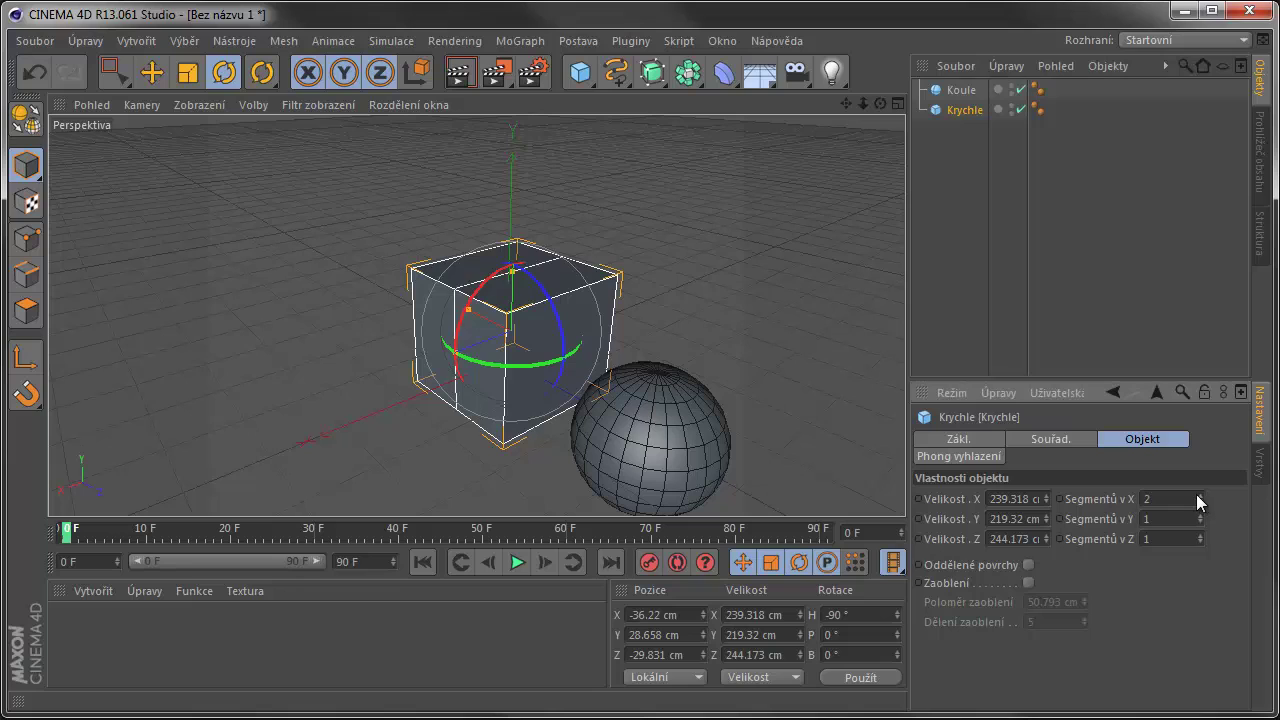
{"action": "left_click", "coordinate": [1201, 495]}
{"action": "left_click", "coordinate": [1198, 514]}
{"action": "left_click", "coordinate": [1200, 515]}
{"action": "left_click", "coordinate": [1202, 537]}
{"action": "left_click", "coordinate": [1199, 534]}
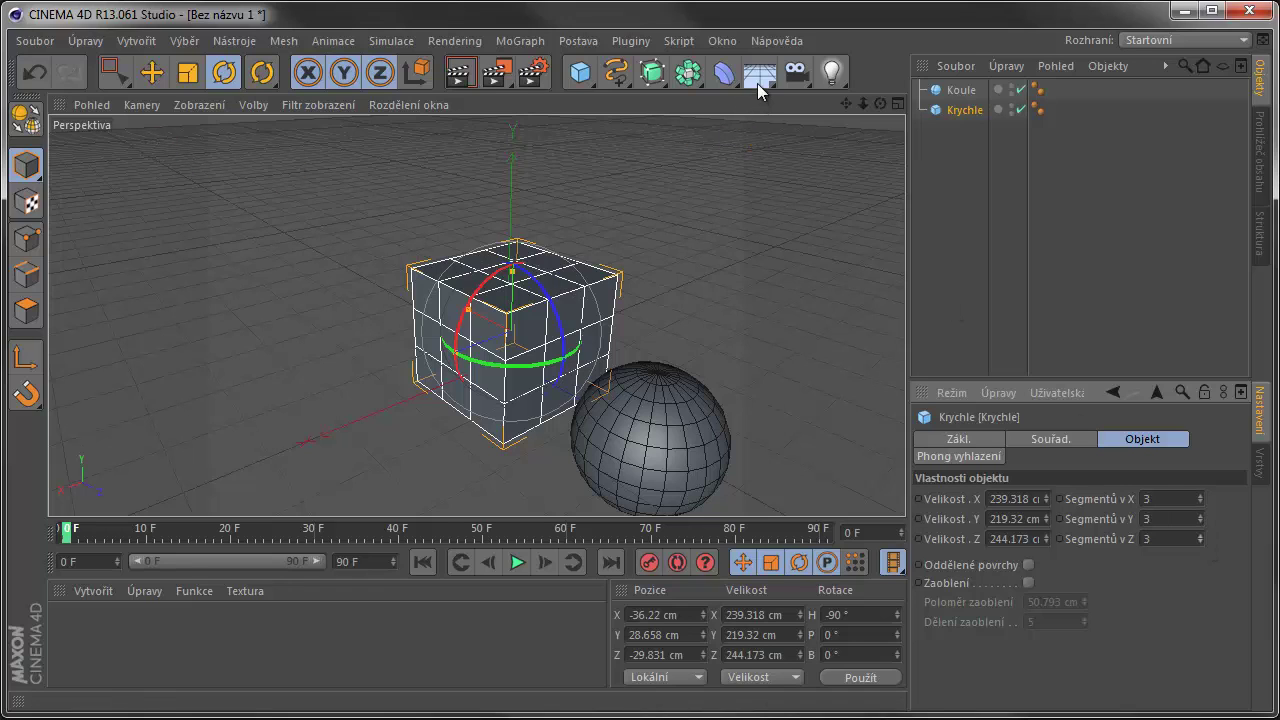
{"action": "left_click", "coordinate": [581, 72]}
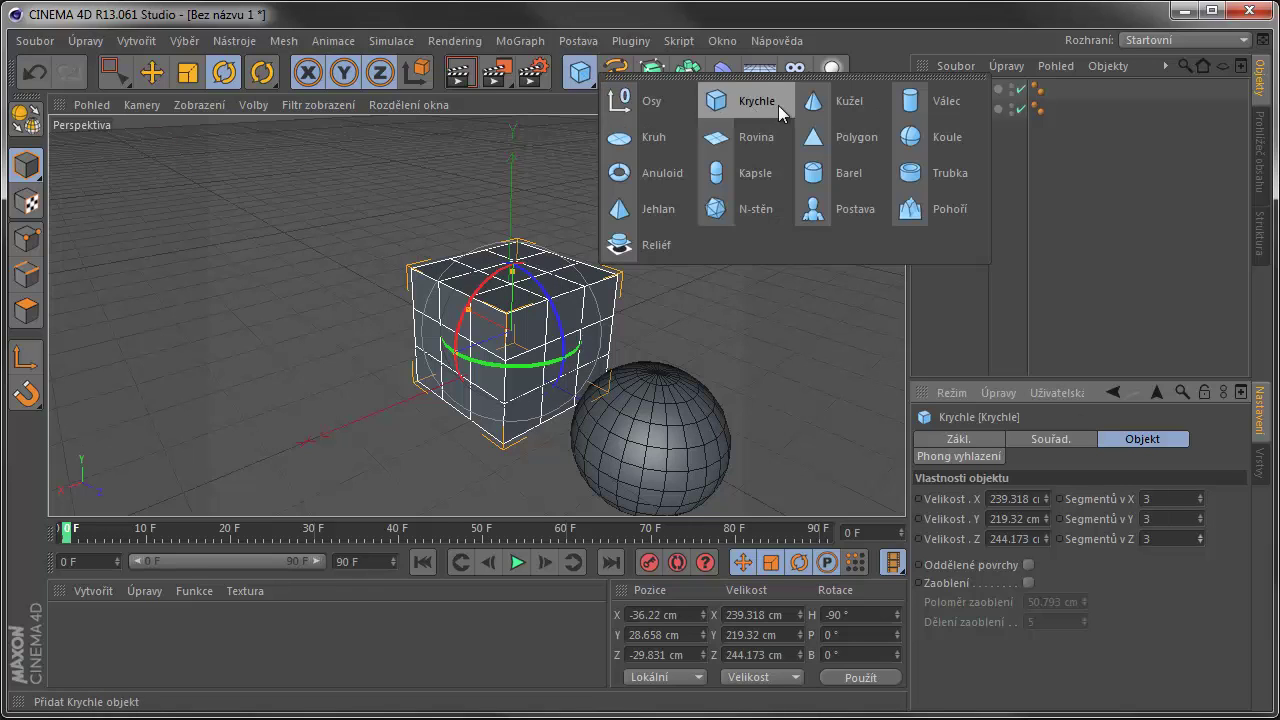
Step: Add a cylinder and move it along X beside the cube
{"action": "left_click", "coordinate": [910, 101]}
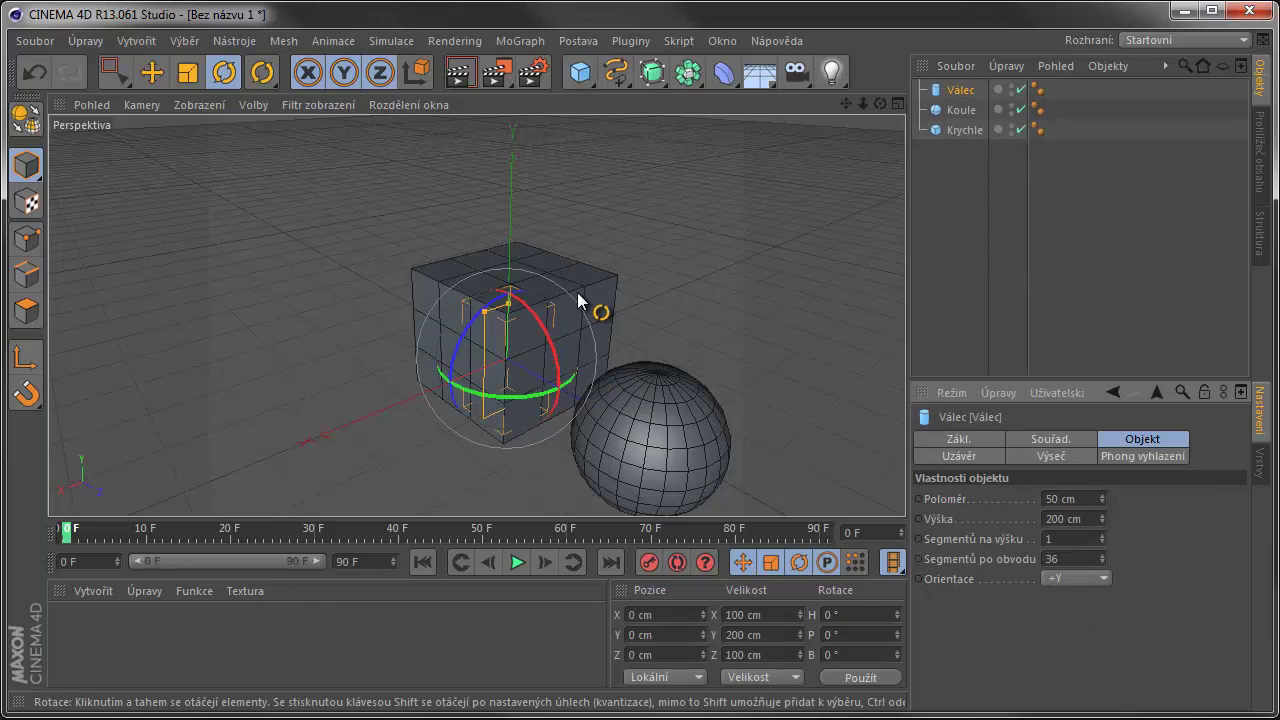
{"action": "key", "text": "e"}
{"action": "left_click_drag", "start_coordinate": [448, 380], "coordinate": [303, 437]}
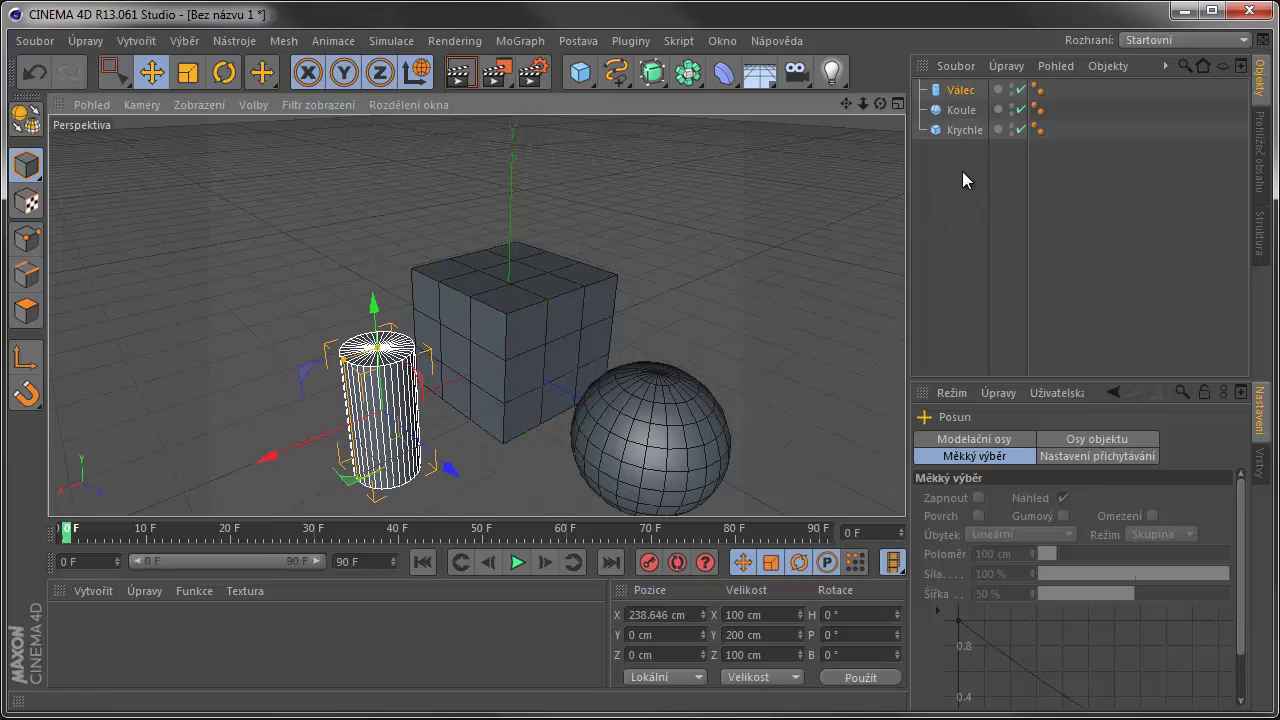
Step: Replace the cylinder's name with 'Roura'
{"action": "double_click", "coordinate": [964, 90]}
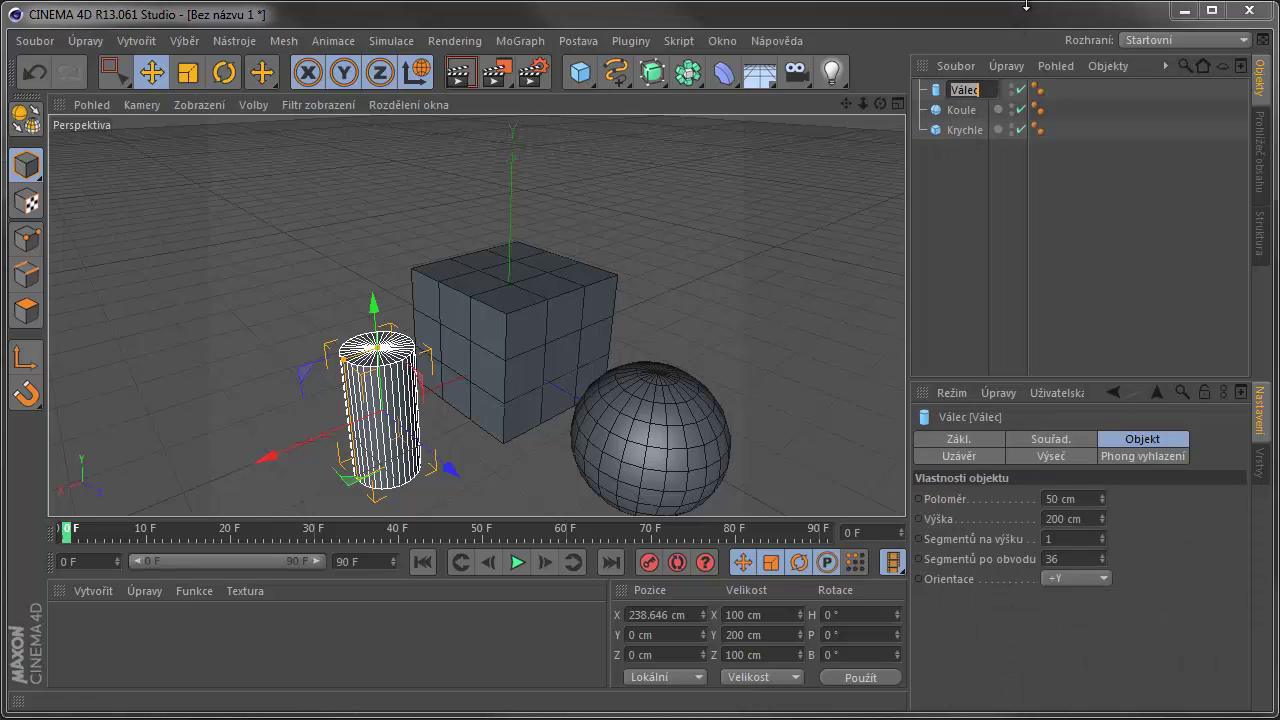
{"action": "key", "text": "BackSpace"}
{"action": "type", "text": "Ro"}
{"action": "type", "text": "ura"}
Step: Confirm the name Roura, add a null named Osy, and parent Roura, Koule and Krychle under it
{"action": "key", "text": "Return"}
{"action": "left_click_drag", "start_coordinate": [580, 72], "coordinate": [622, 105]}
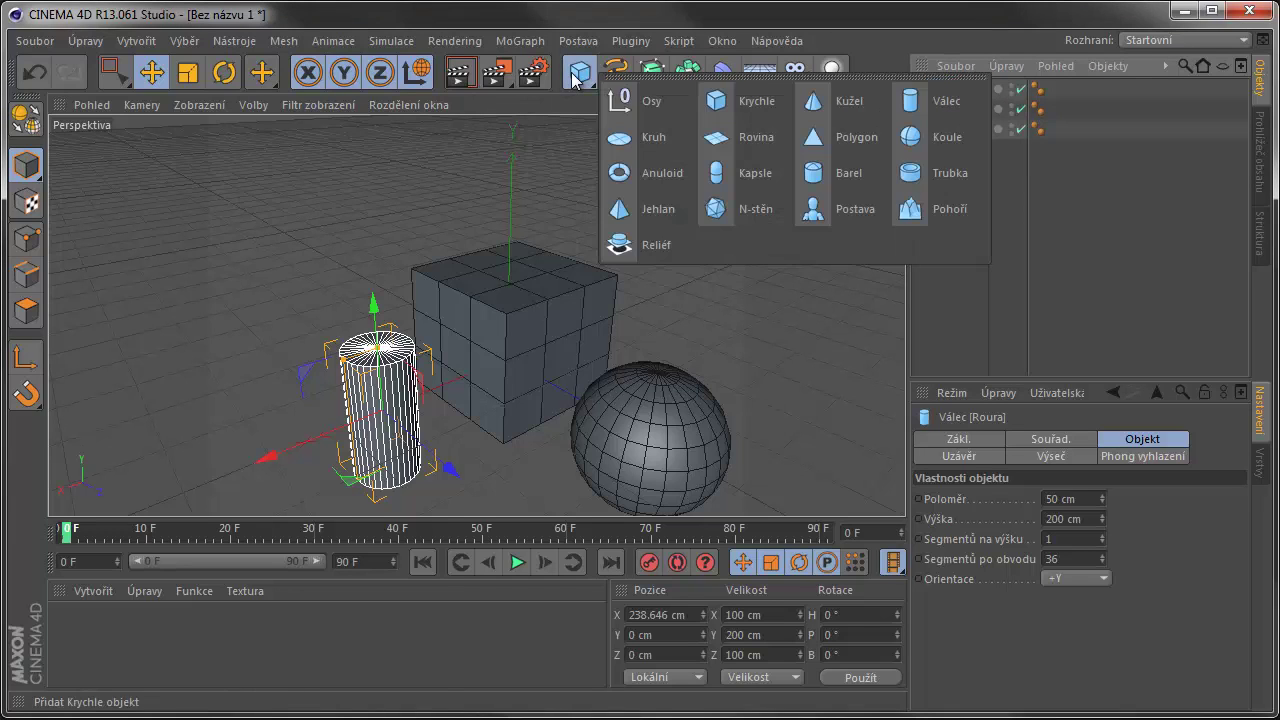
{"action": "left_click", "coordinate": [963, 112]}
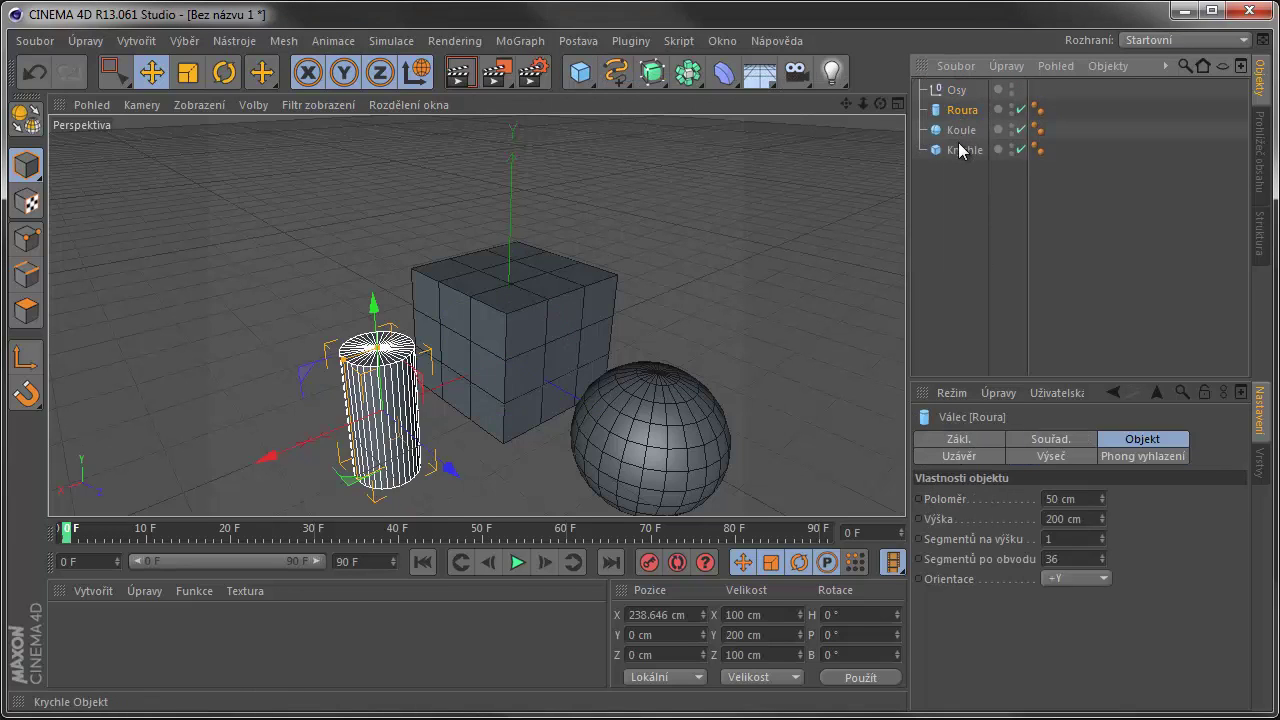
{"action": "left_click", "coordinate": [961, 151], "text": "shift"}
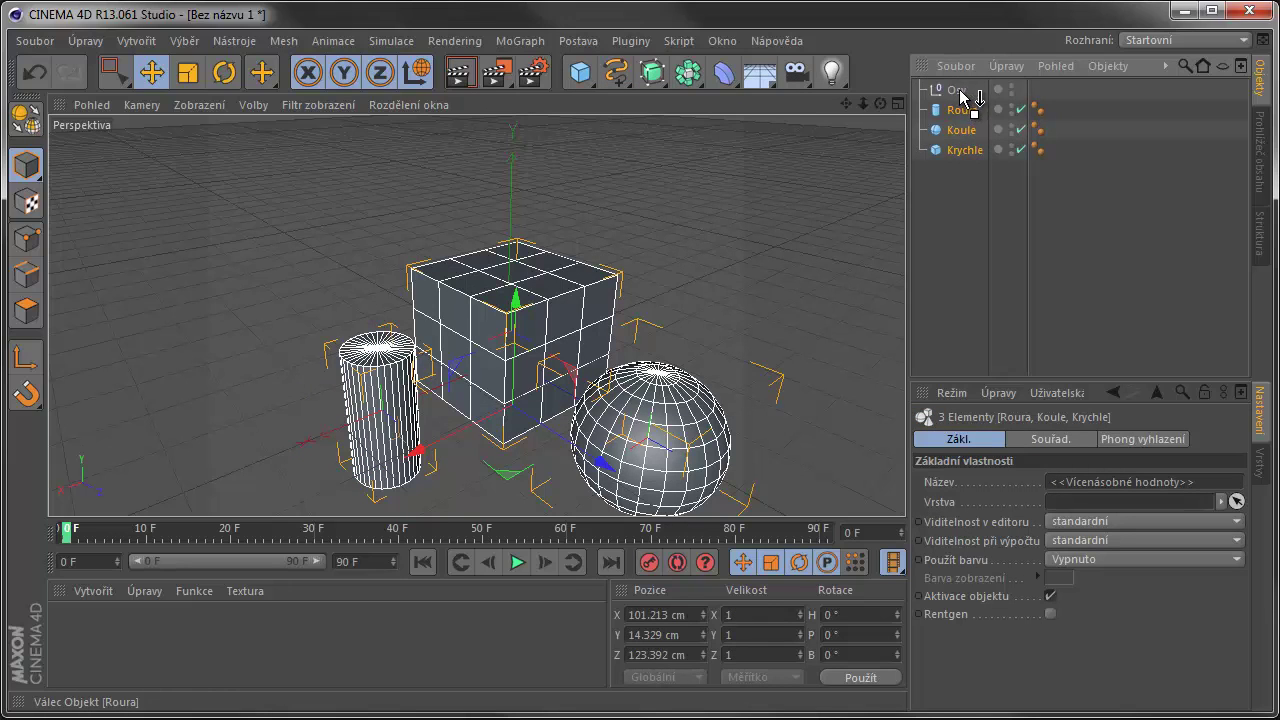
{"action": "left_click_drag", "start_coordinate": [963, 117], "coordinate": [960, 92]}
{"action": "left_click", "coordinate": [919, 88]}
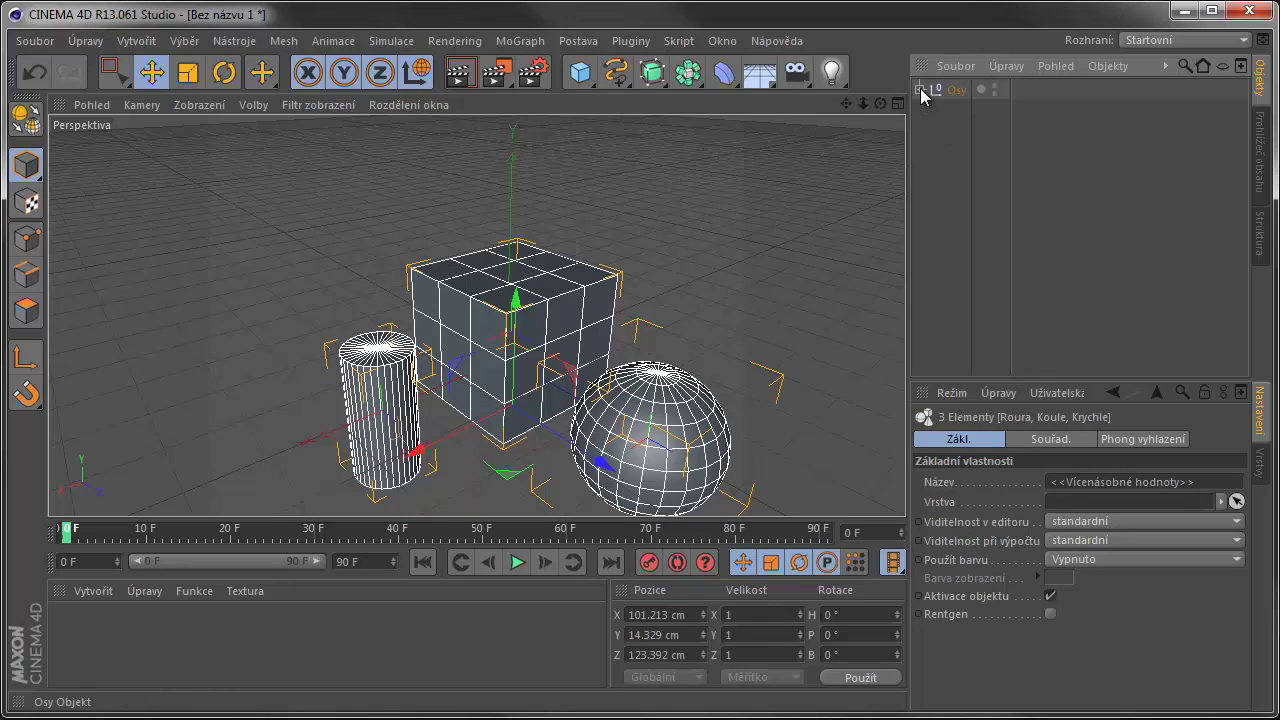
{"action": "left_click", "coordinate": [921, 88]}
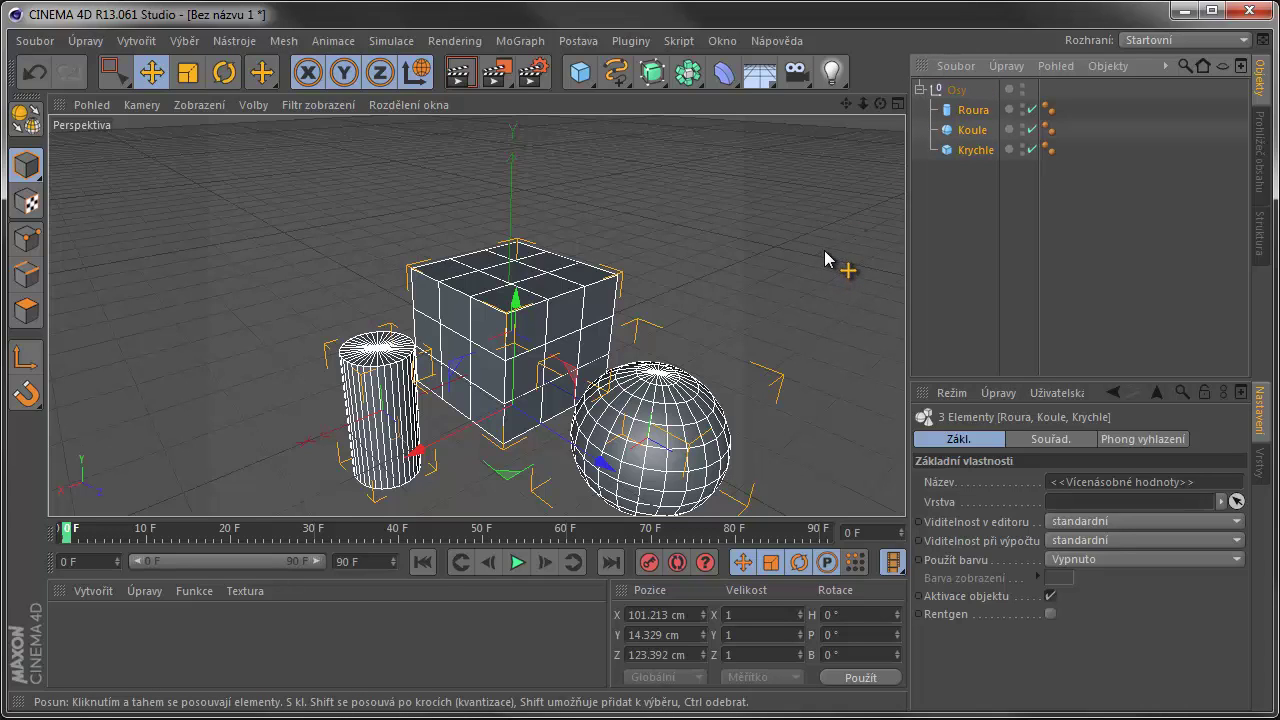
Step: Deselect everything, orbit around the three shapes, and render the perspective view
{"action": "left_click", "coordinate": [337, 183]}
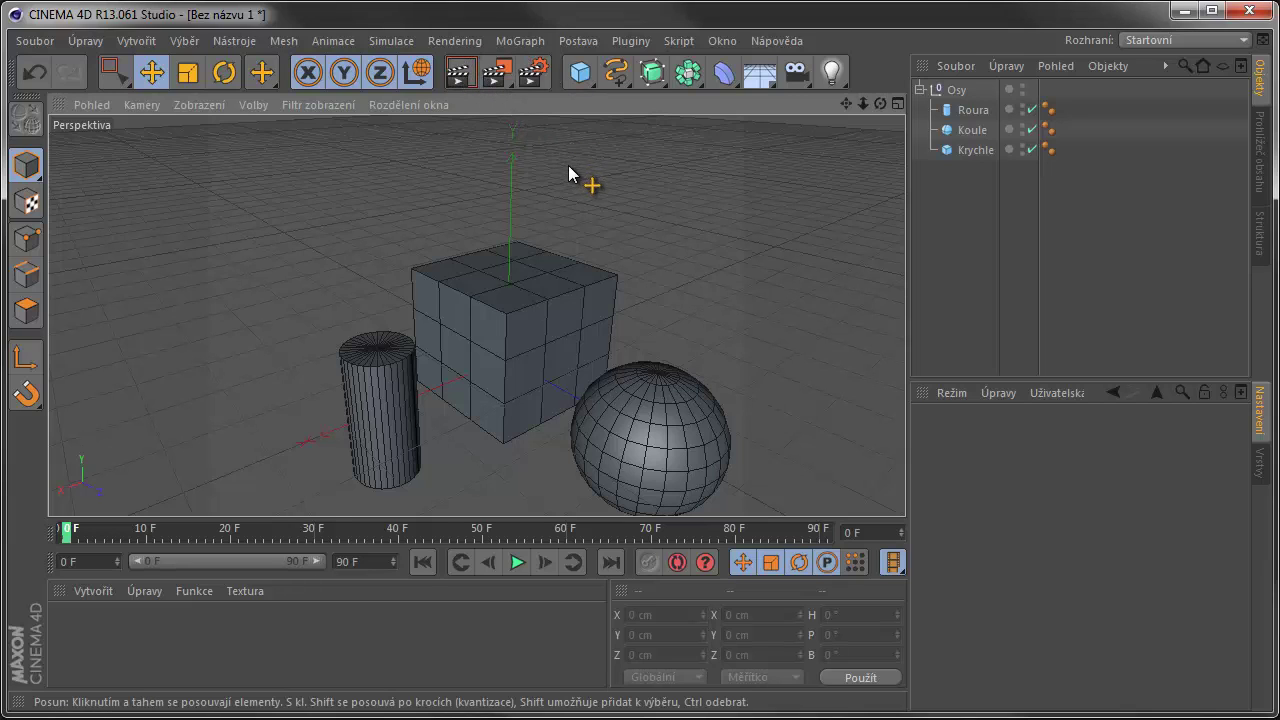
{"action": "left_click_drag", "start_coordinate": [571, 190], "coordinate": [638, 200], "text": "alt"}
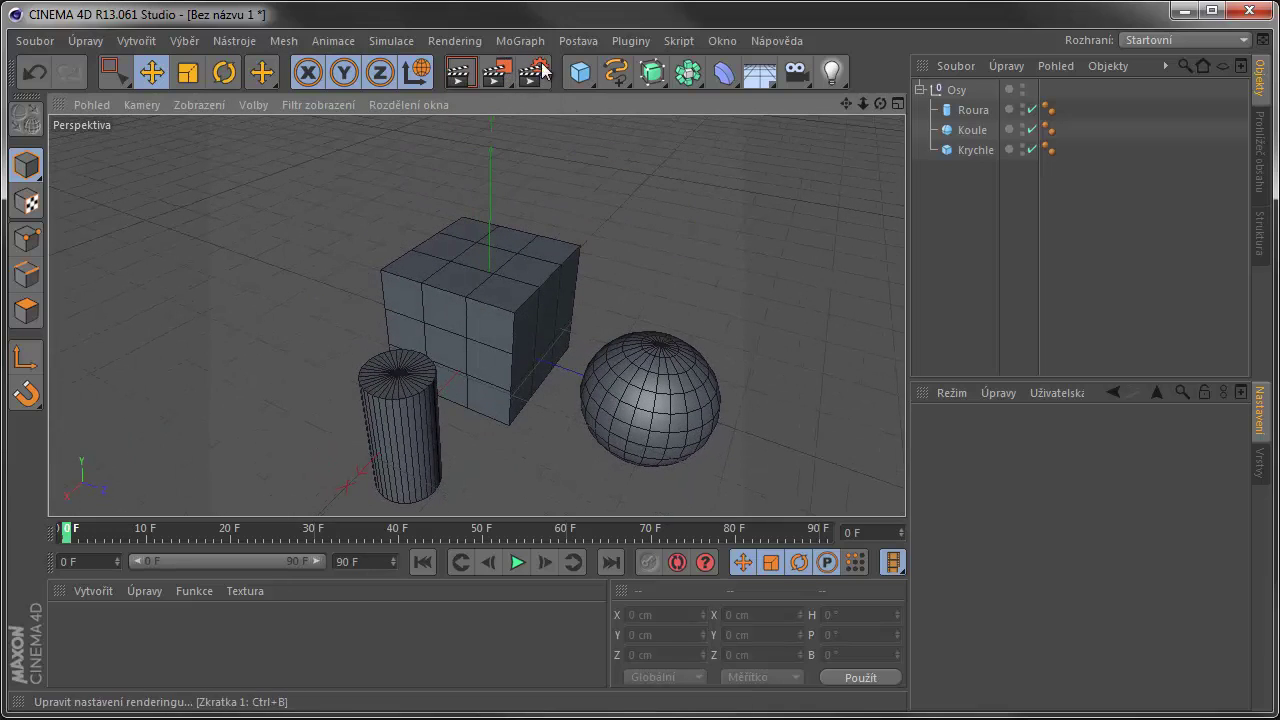
{"action": "left_click", "coordinate": [466, 73]}
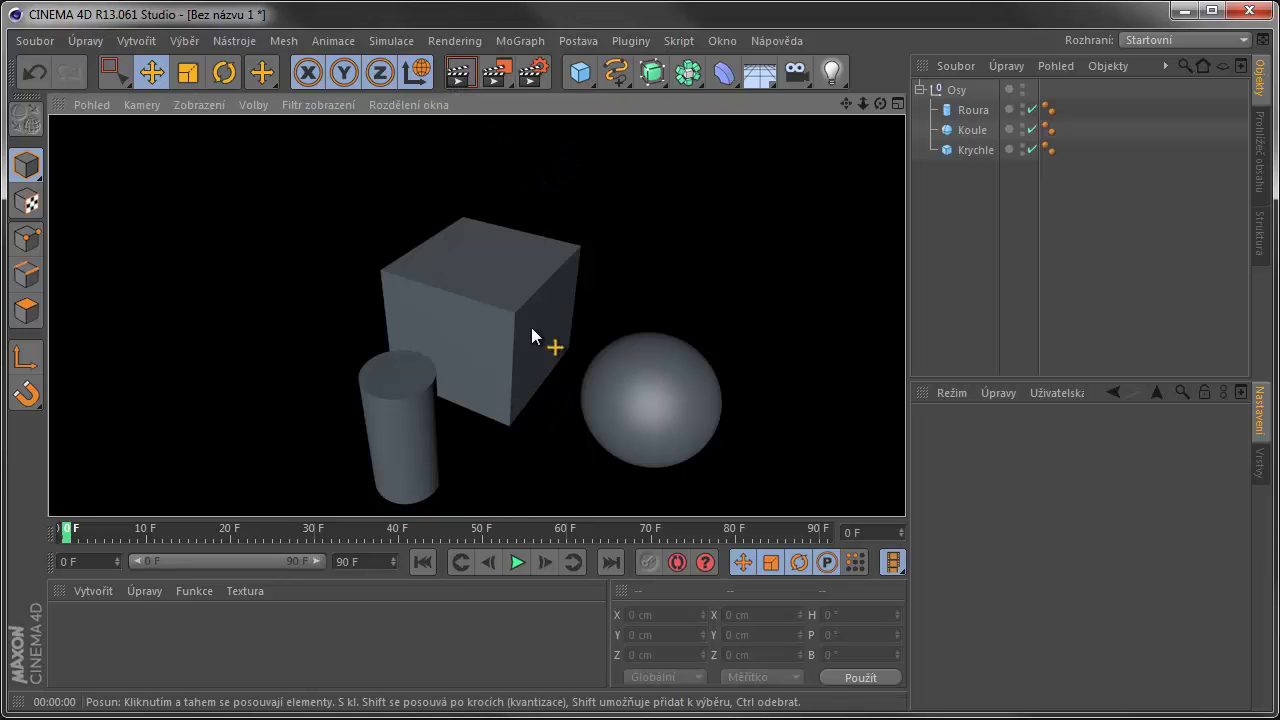
Step: Switch to the four-view layout and render the front (Přední) view
{"action": "left_click", "coordinate": [897, 103]}
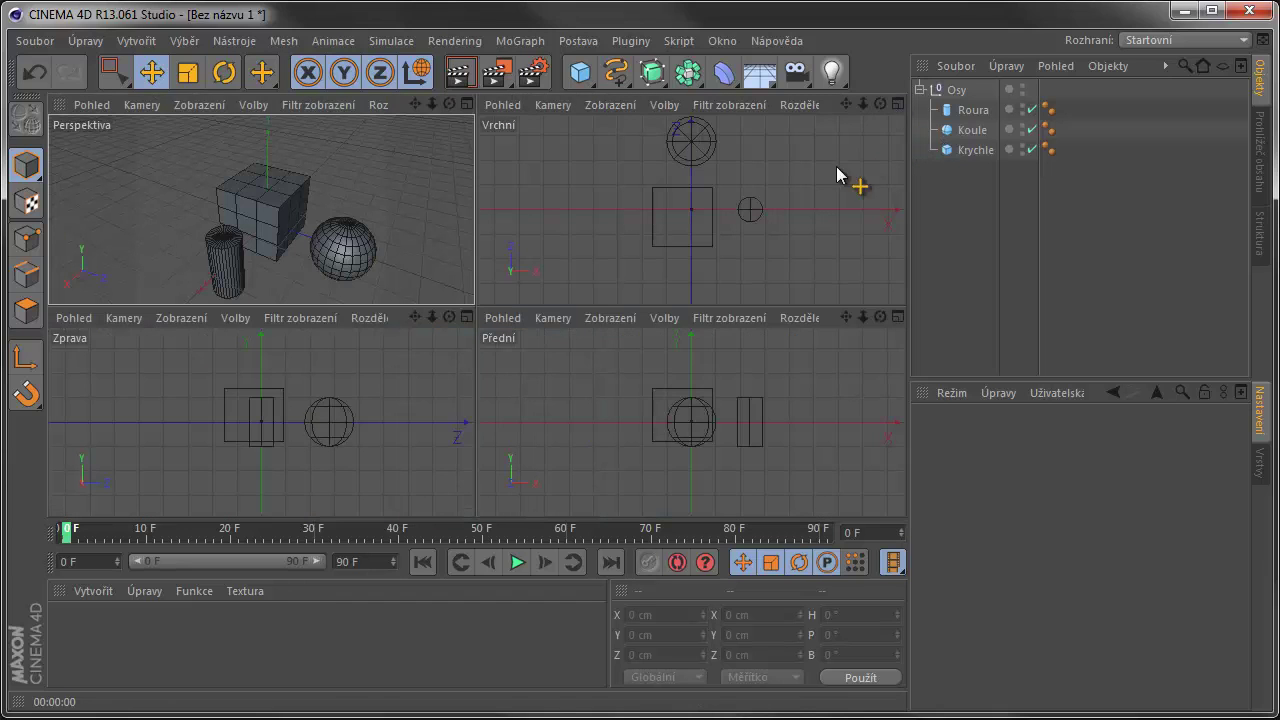
{"action": "left_click", "coordinate": [640, 371]}
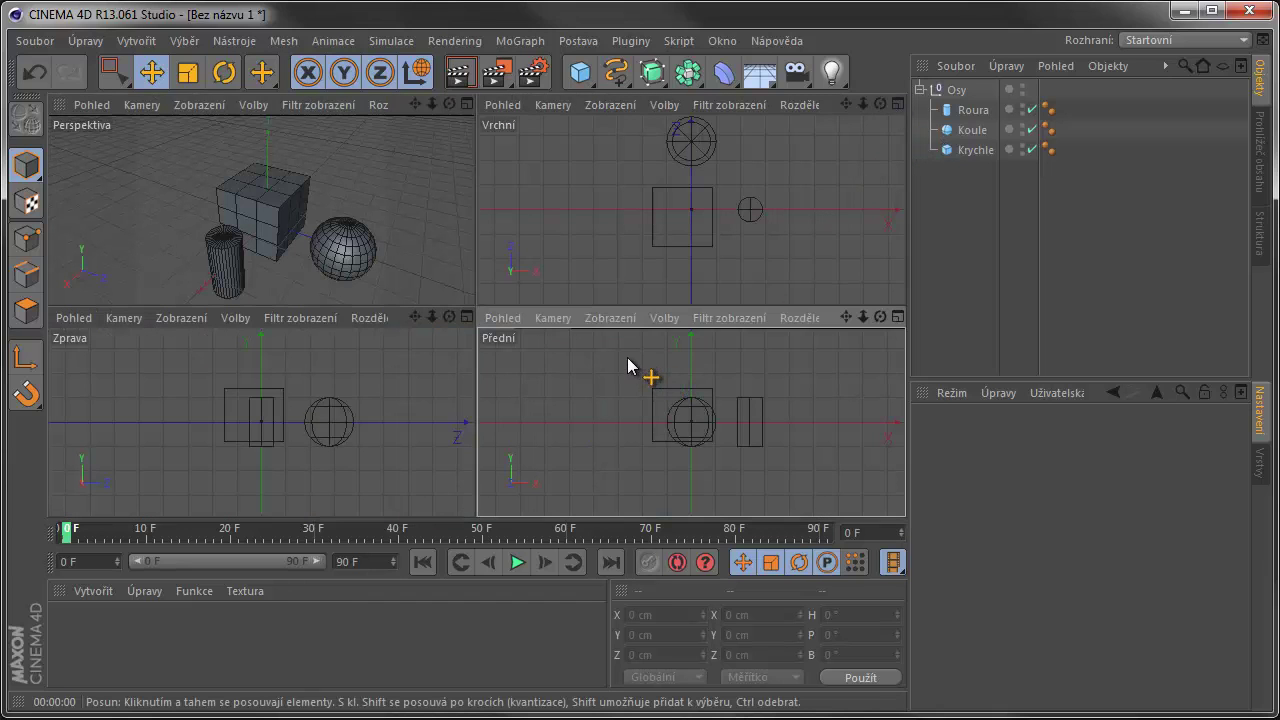
{"action": "left_click", "coordinate": [460, 74]}
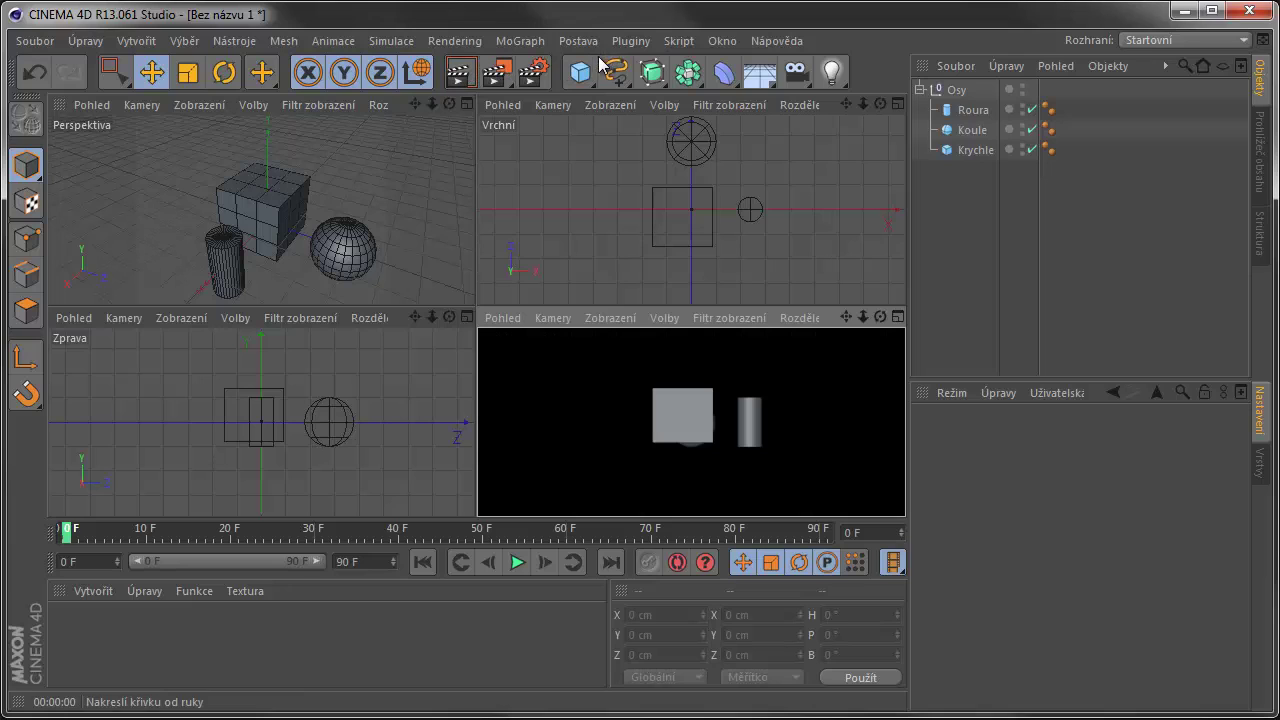
Step: Render the top (Vrchní) view, then maximize the perspective view again
{"action": "left_click", "coordinate": [616, 165]}
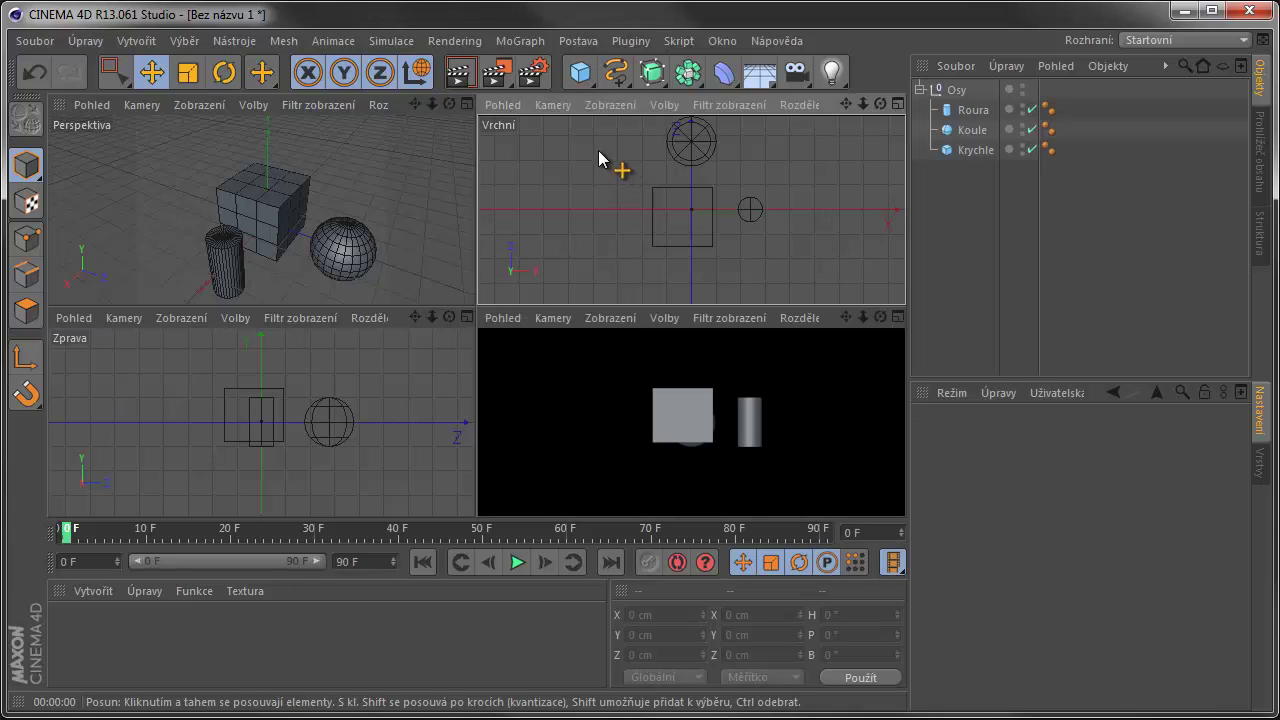
{"action": "left_click", "coordinate": [462, 74]}
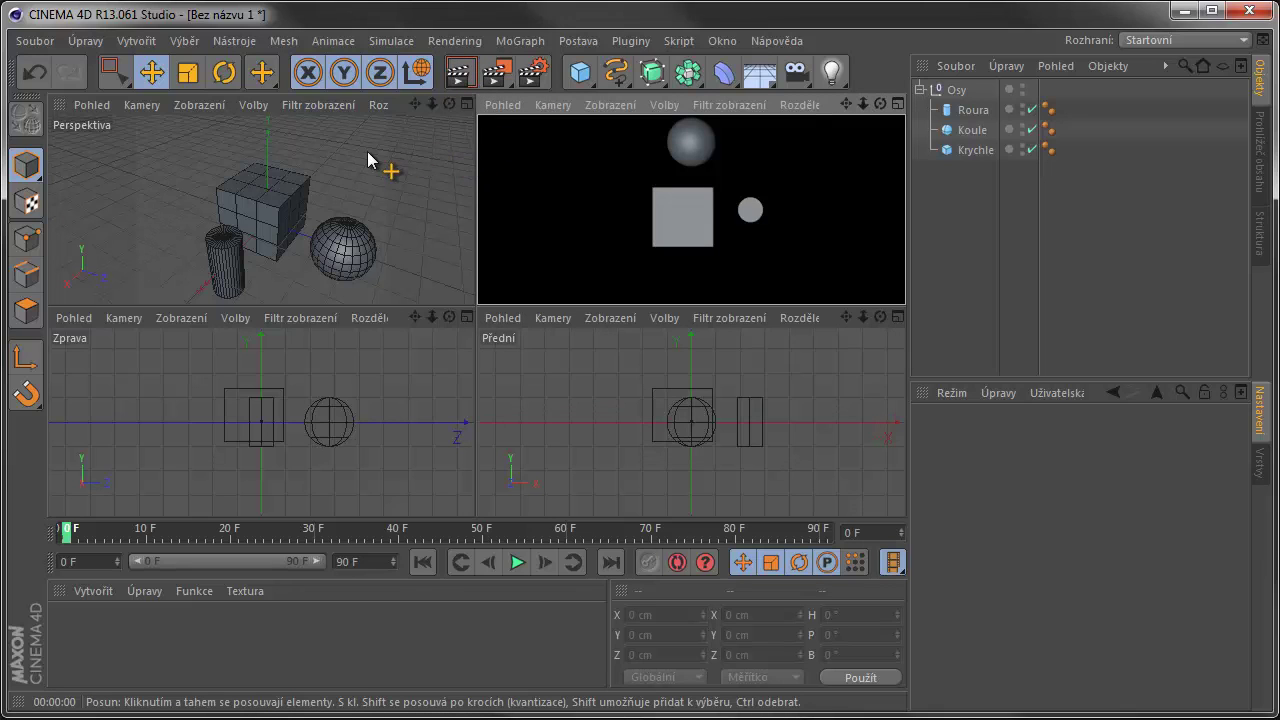
{"action": "left_click", "coordinate": [465, 104]}
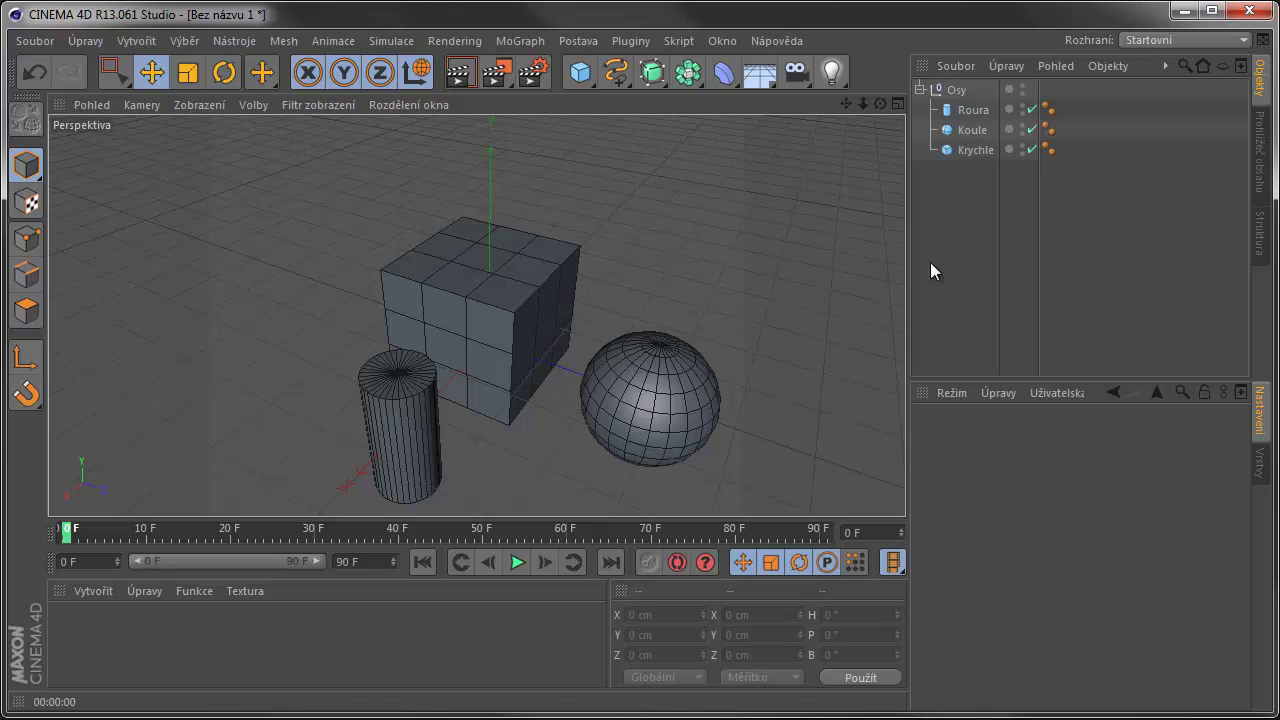
Step: Open the primitives palette, then the spline types palette
{"action": "left_click", "coordinate": [588, 85]}
{"action": "left_click", "coordinate": [622, 79]}
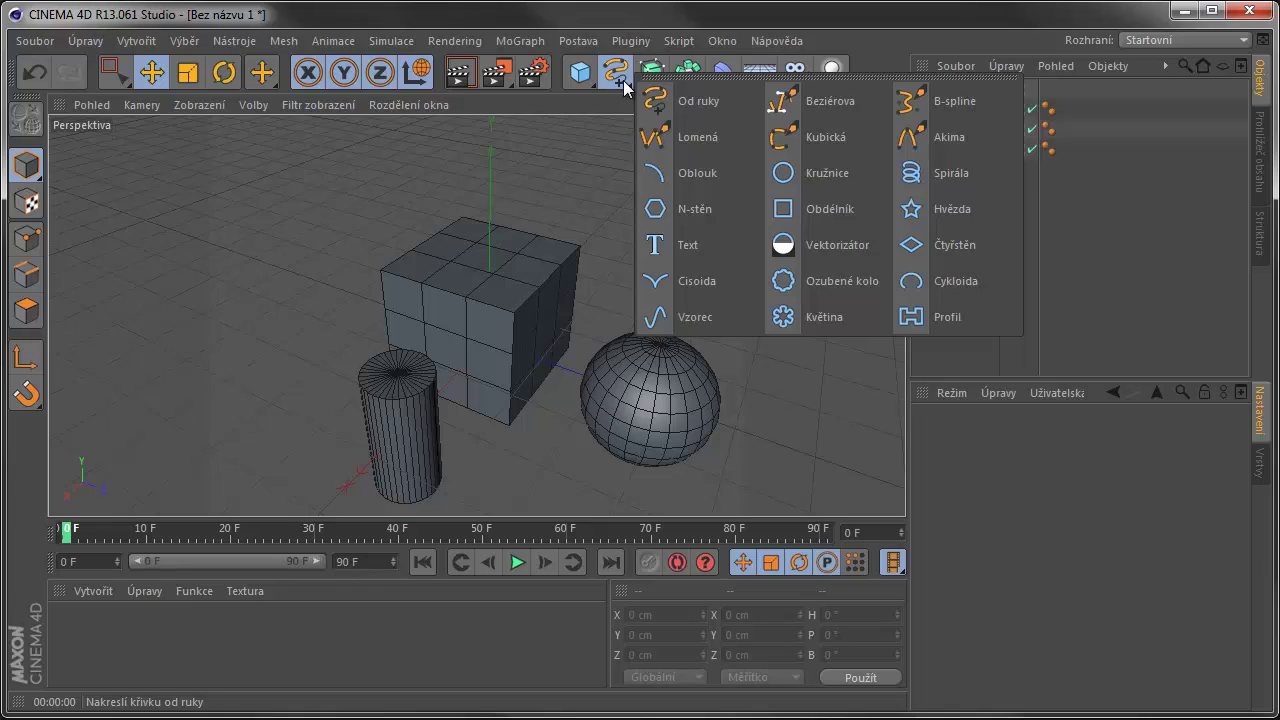
Step: Pick the Bézier spline tool and maximize the front view
{"action": "left_click", "coordinate": [788, 108]}
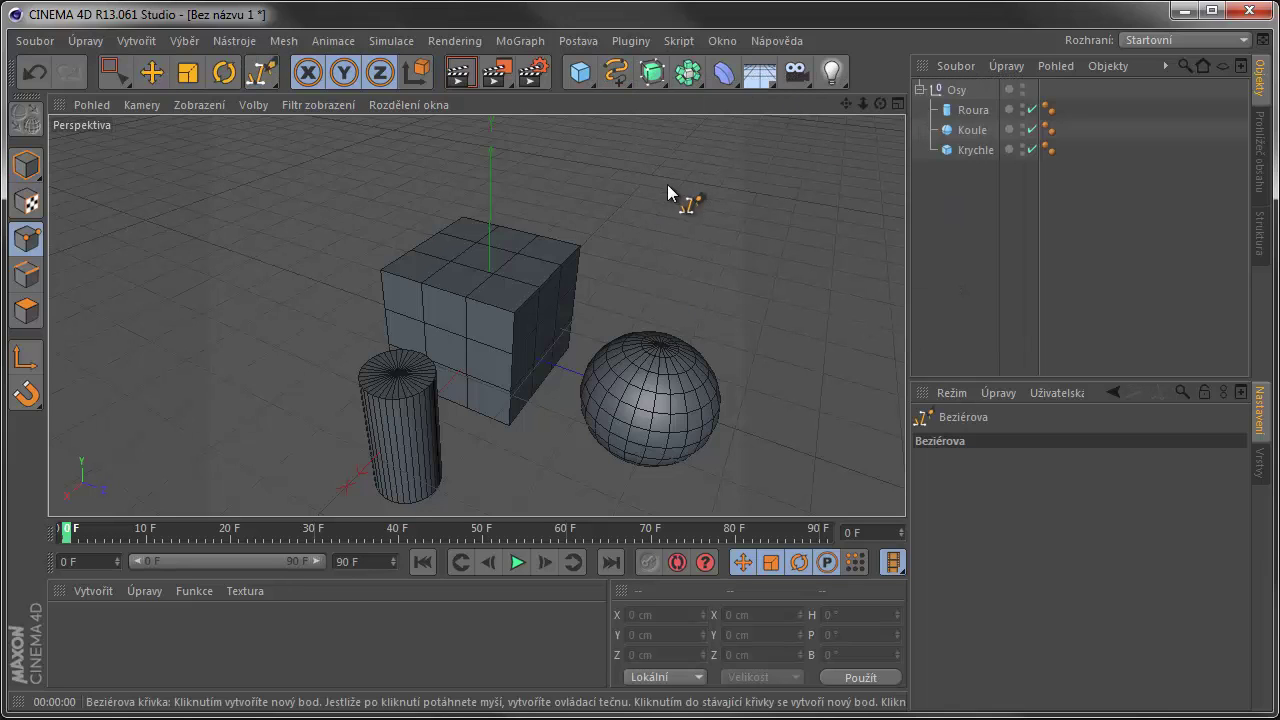
{"action": "left_click", "coordinate": [898, 103]}
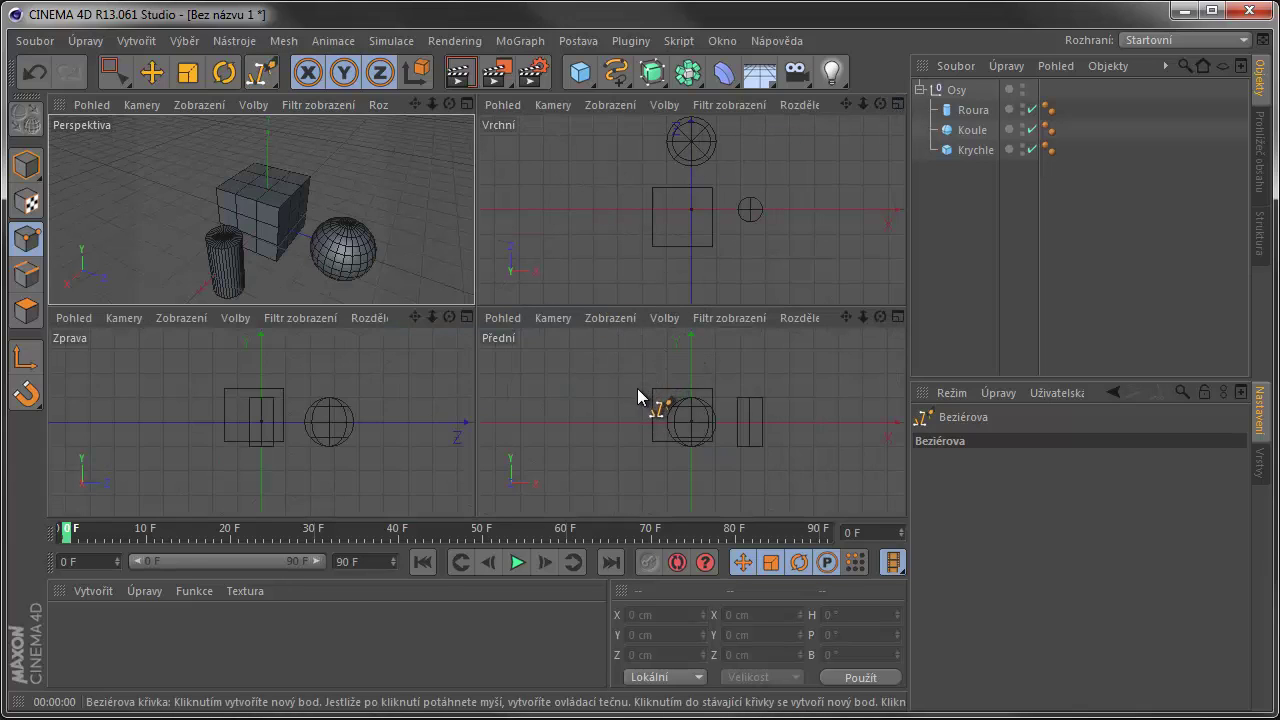
{"action": "left_click", "coordinate": [897, 316]}
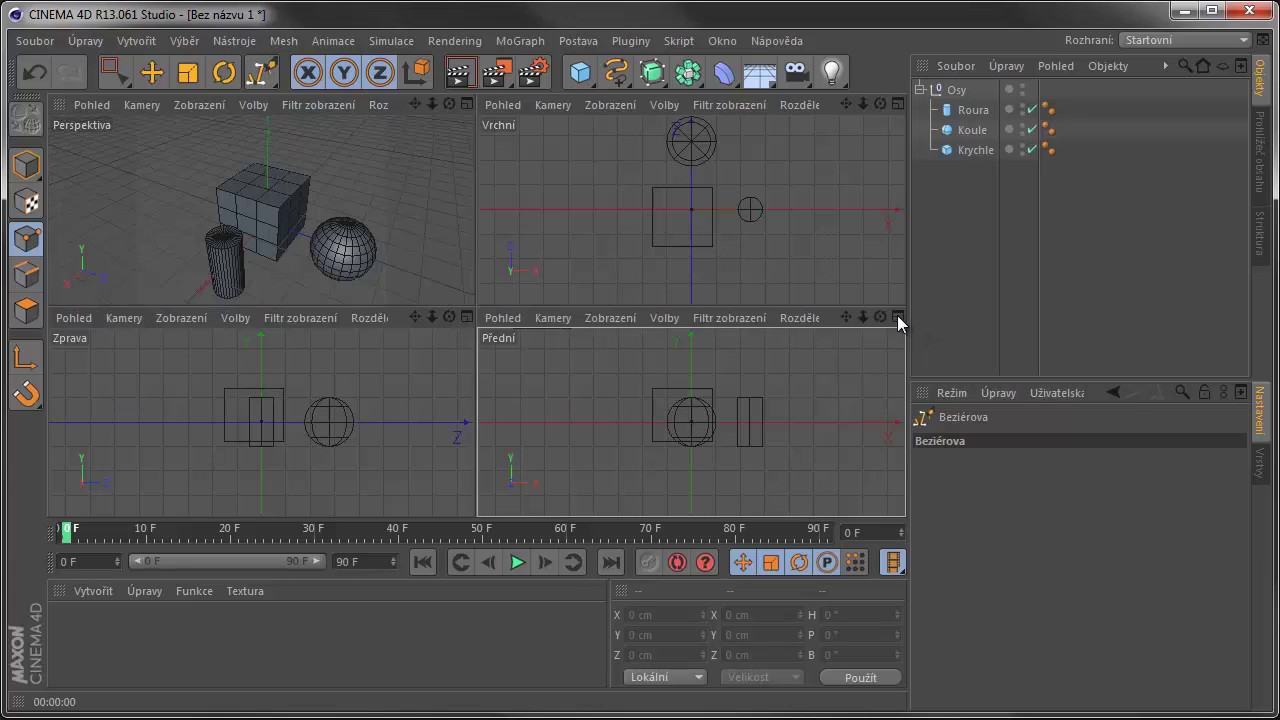
Step: Draw a closed Bézier loop right of the shapes and nudge its first point up-left
{"action": "mouse_move", "coordinate": [712, 199]}
{"action": "left_mouse_down"}
{"action": "mouse_move", "coordinate": [714, 243]}
{"action": "mouse_move", "coordinate": [771, 278]}
{"action": "mouse_move", "coordinate": [835, 245]}
{"action": "left_mouse_up"}
{"action": "left_click", "coordinate": [842, 225]}
{"action": "left_click", "coordinate": [790, 198]}
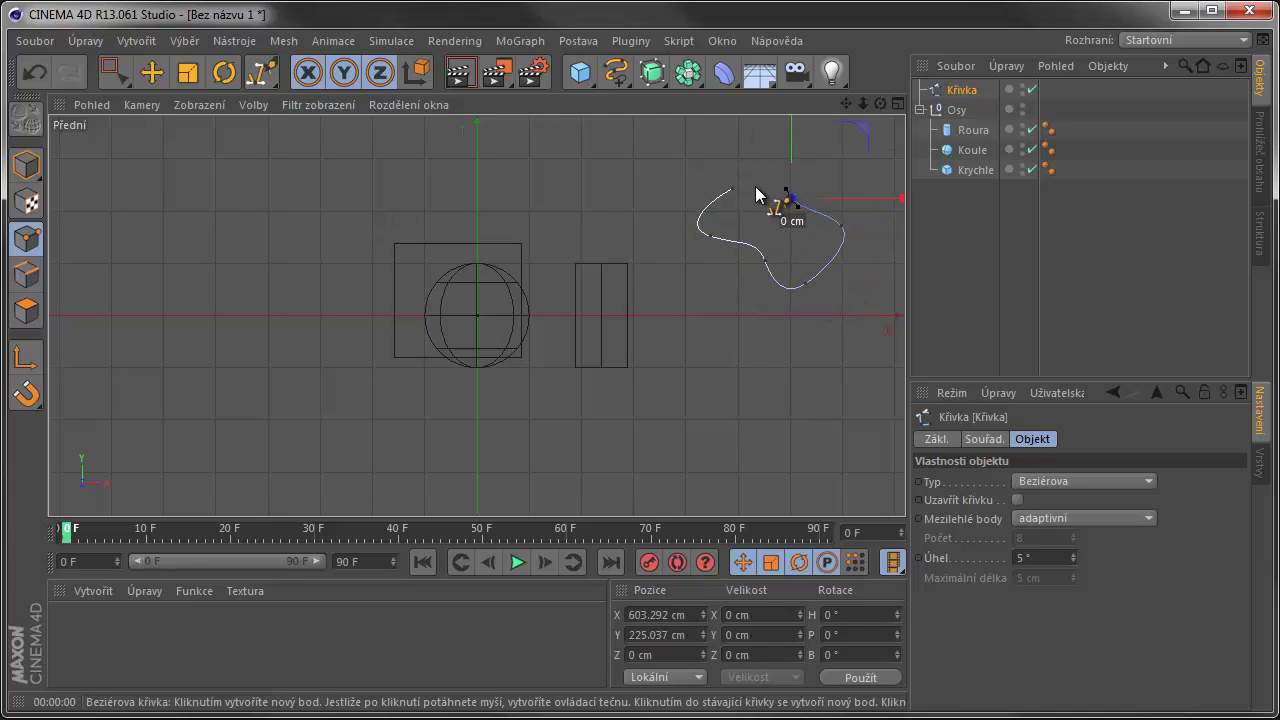
{"action": "left_click", "coordinate": [732, 188]}
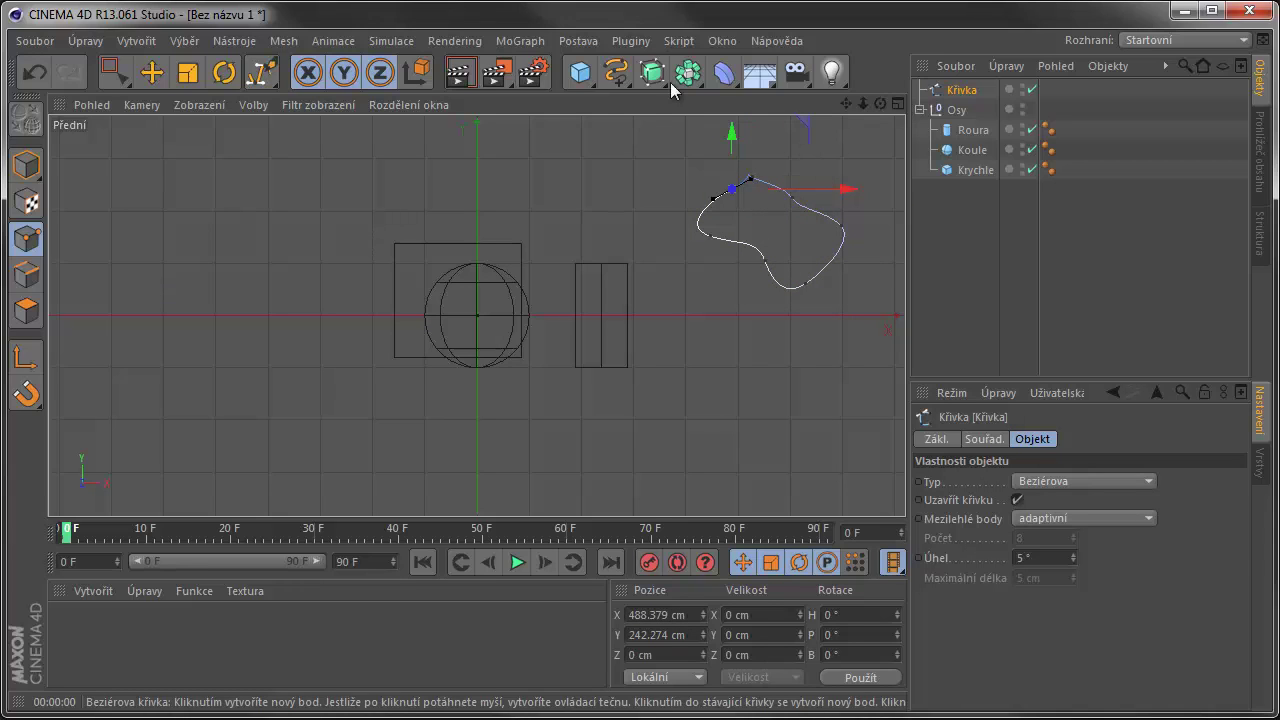
{"action": "left_click", "coordinate": [151, 71]}
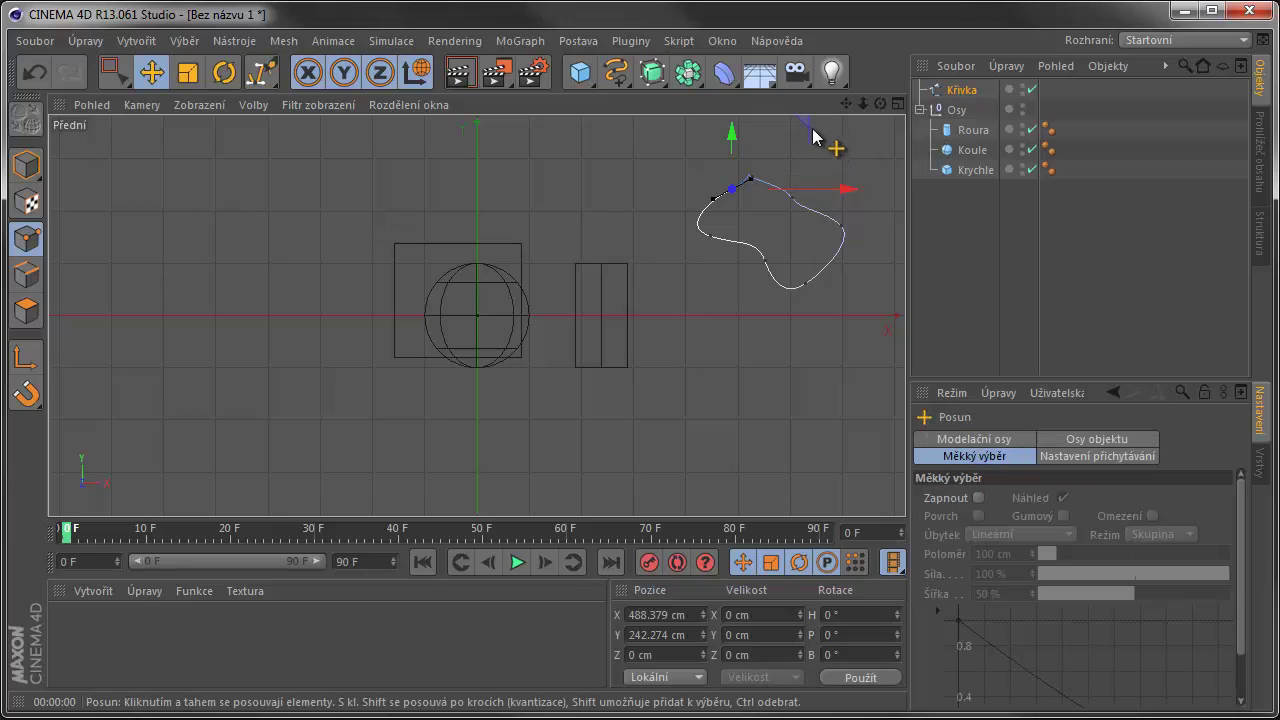
{"action": "mouse_move", "coordinate": [806, 129]}
{"action": "left_mouse_down"}
{"action": "mouse_move", "coordinate": [784, 118]}
{"action": "mouse_move", "coordinate": [780, 130]}
{"action": "left_mouse_up"}
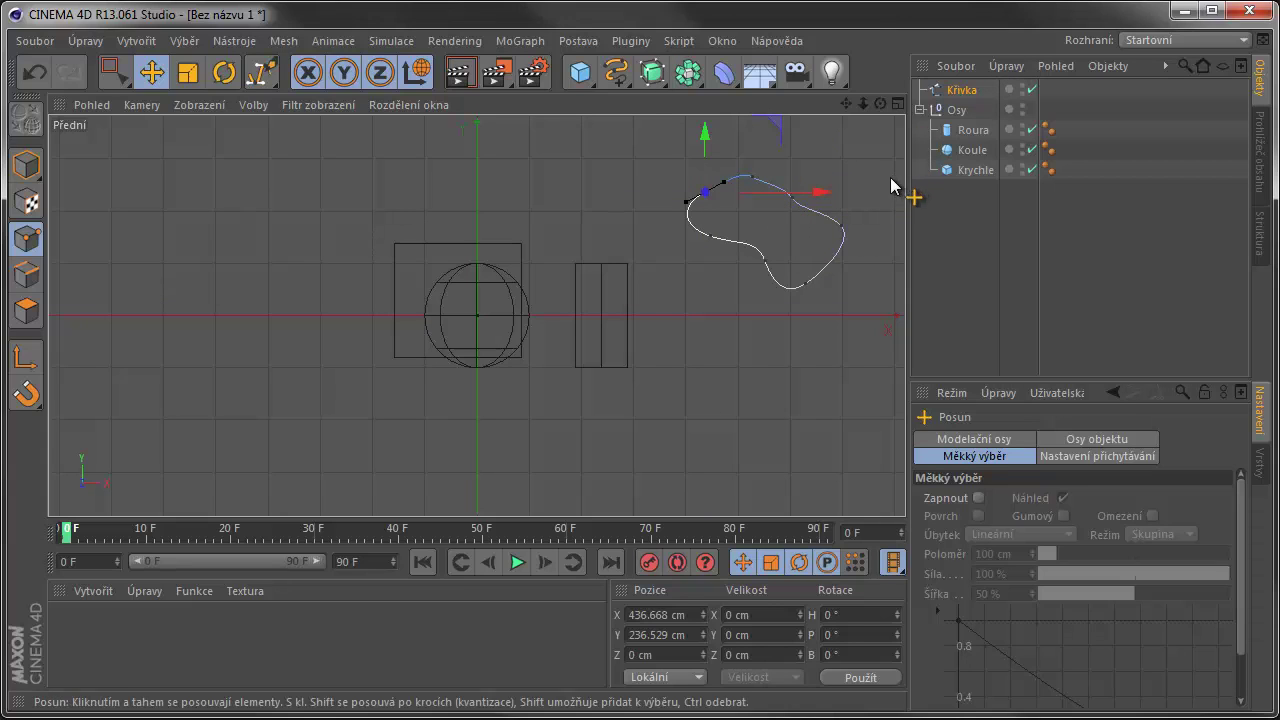
Step: Show four views, browse the NURBS, Array and Deformer palettes, and delete the Křivka spline
{"action": "left_click", "coordinate": [898, 104]}
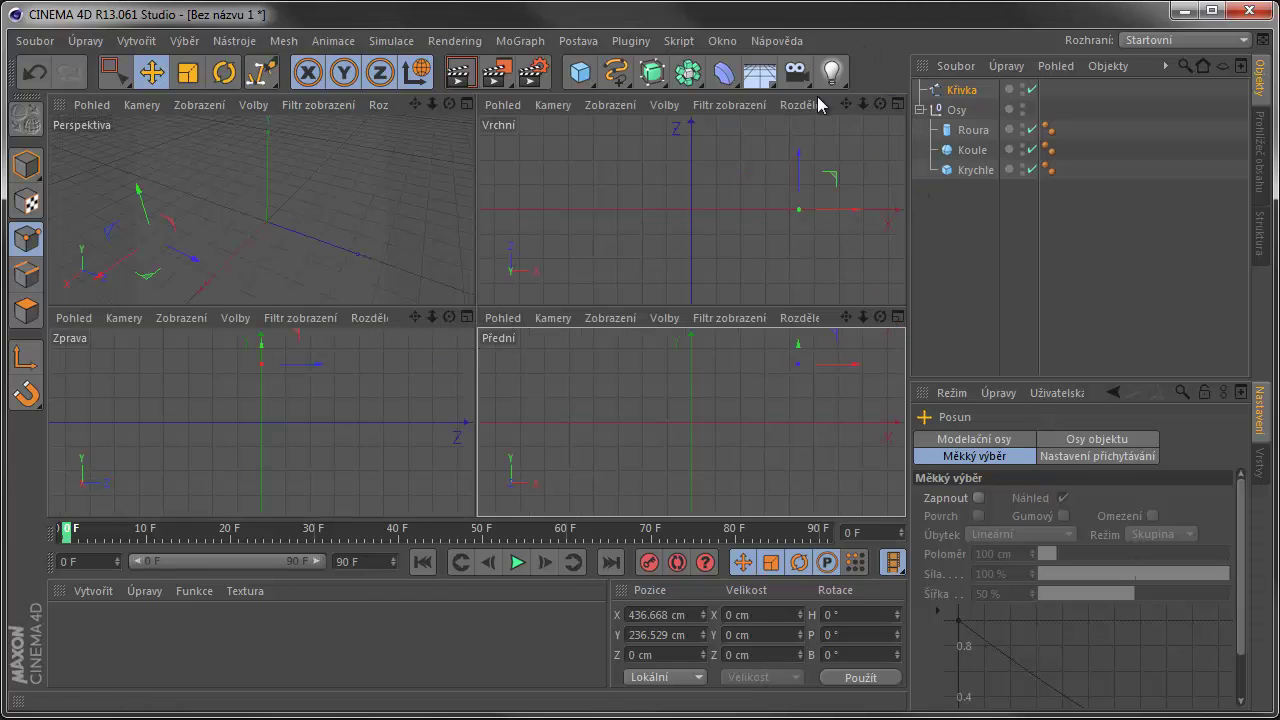
{"action": "left_click", "coordinate": [664, 87]}
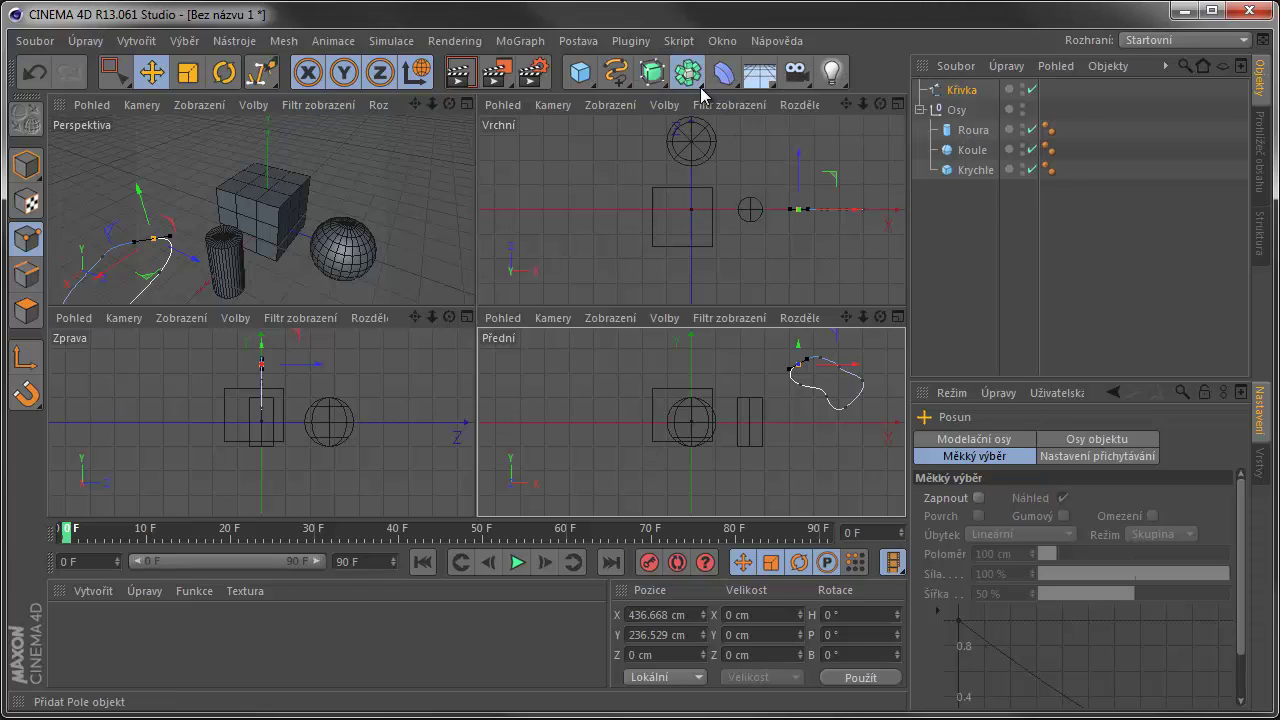
{"action": "left_click", "coordinate": [701, 88]}
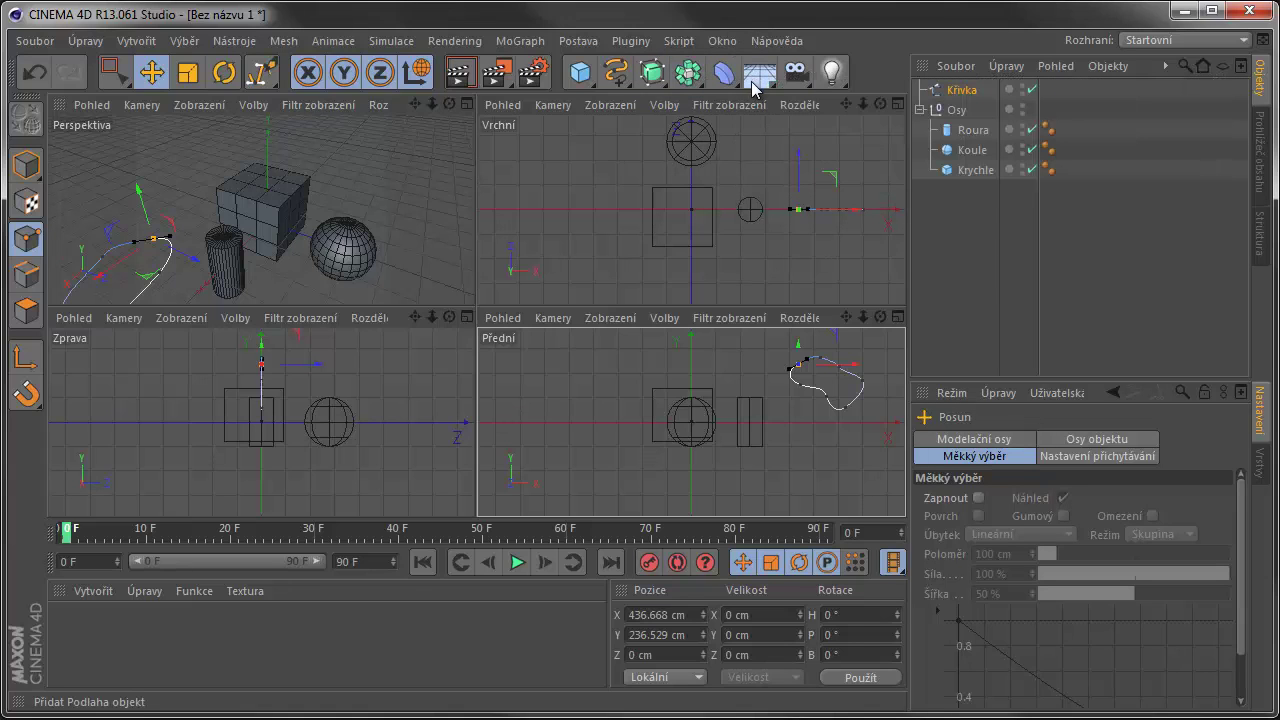
{"action": "left_click", "coordinate": [724, 72]}
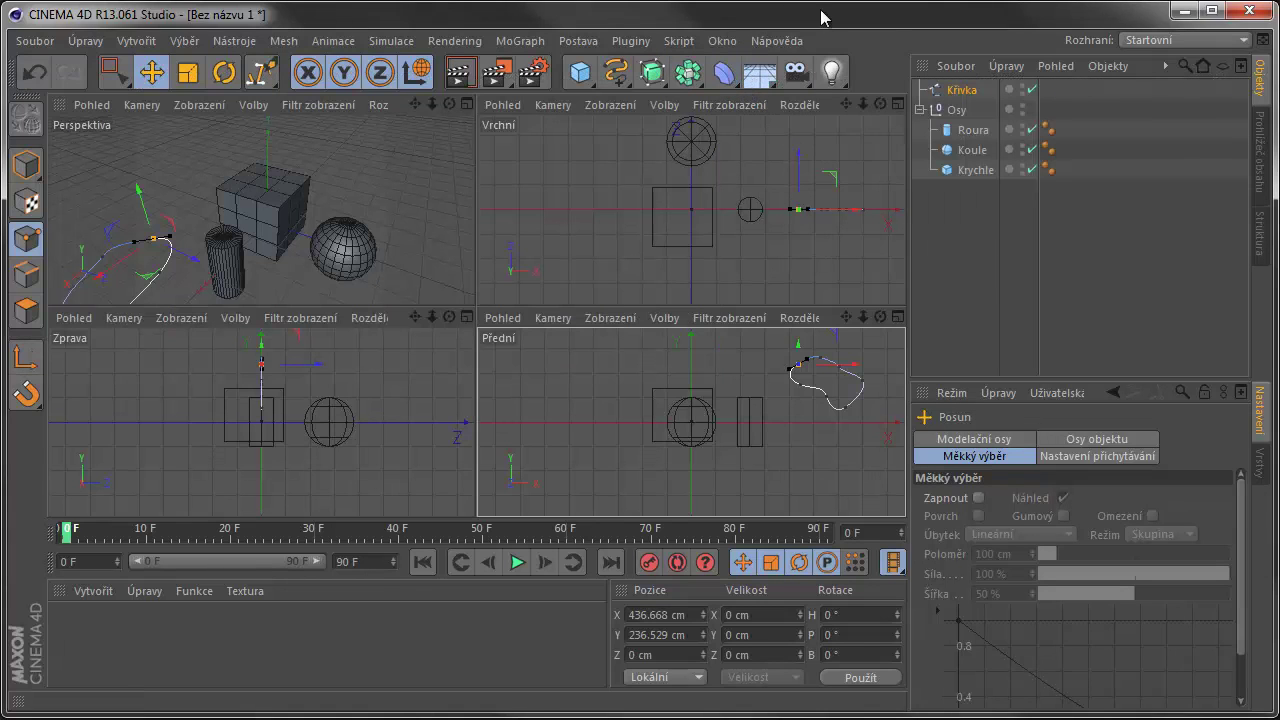
{"action": "left_click", "coordinate": [970, 89]}
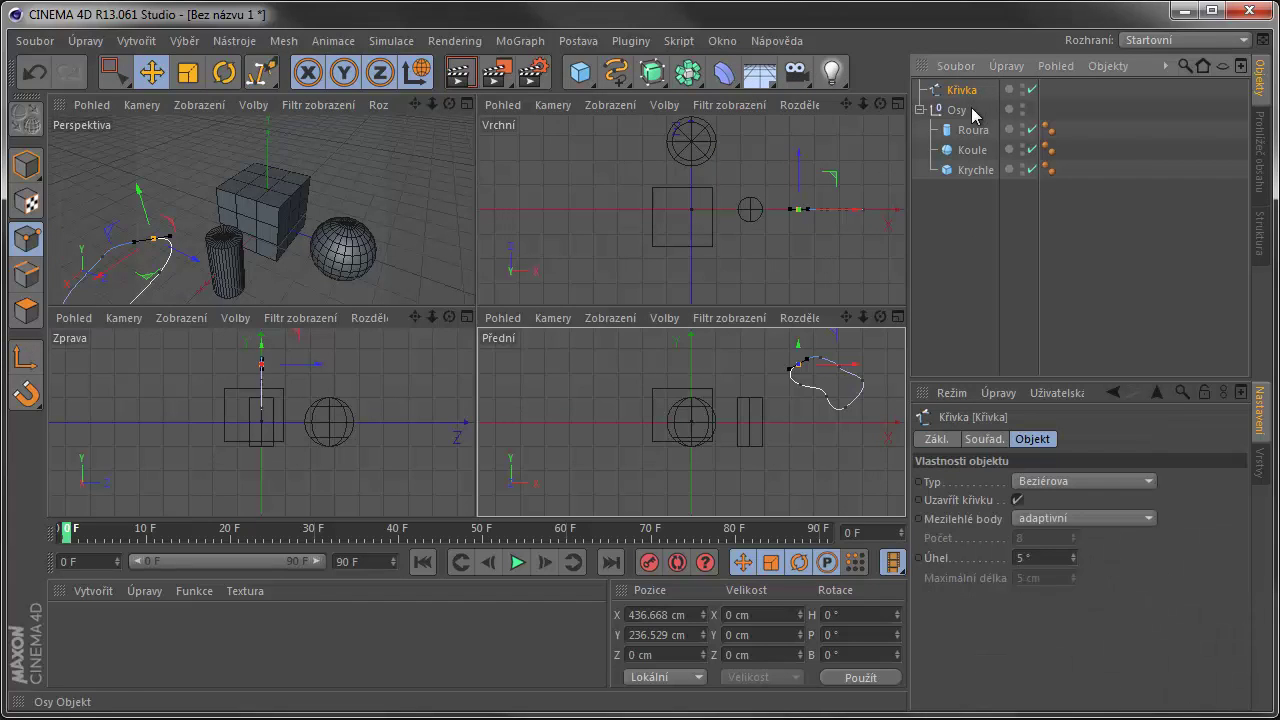
{"action": "key", "text": "Delete"}
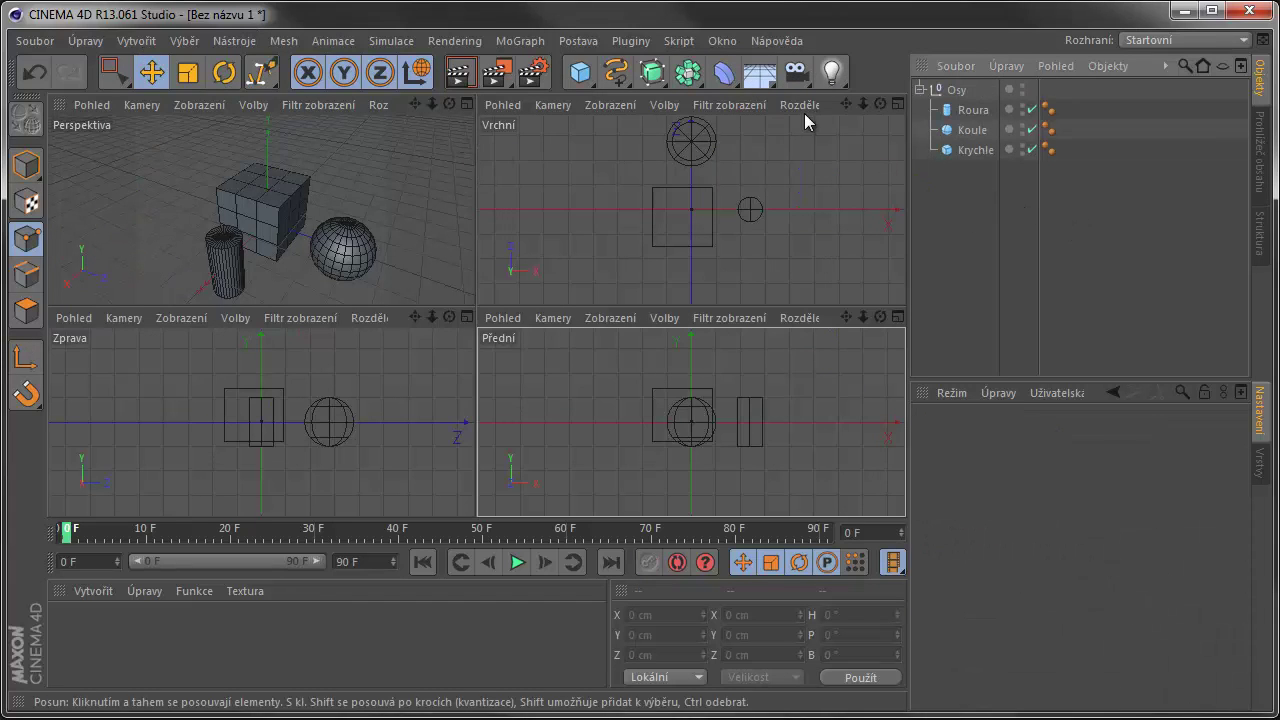
Step: Maximize the perspective view, orbit around the shapes, and select the cube
{"action": "left_click", "coordinate": [773, 81]}
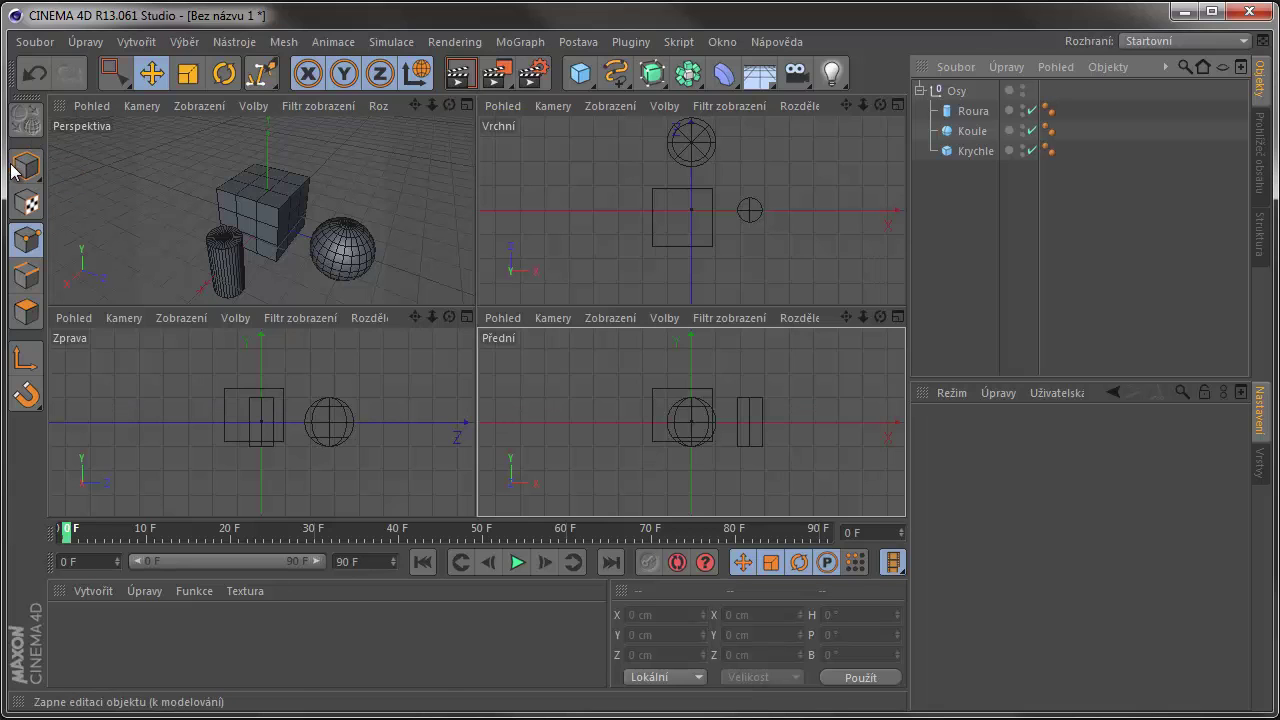
{"action": "left_click", "coordinate": [467, 104]}
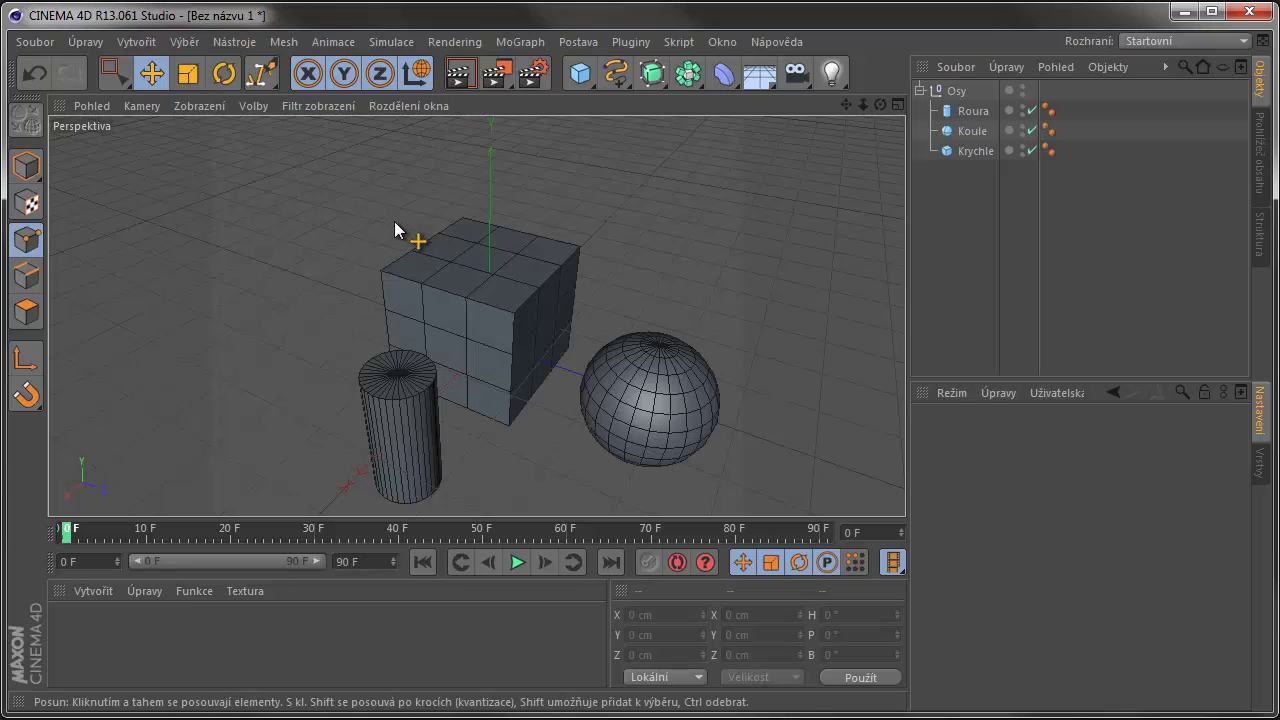
{"action": "mouse_move", "coordinate": [434, 277]}
{"action": "left_mouse_down", "text": "alt"}
{"action": "mouse_move", "coordinate": [381, 287]}
{"action": "mouse_move", "coordinate": [663, 290]}
{"action": "mouse_move", "coordinate": [381, 266]}
{"action": "left_mouse_up", "text": "alt"}
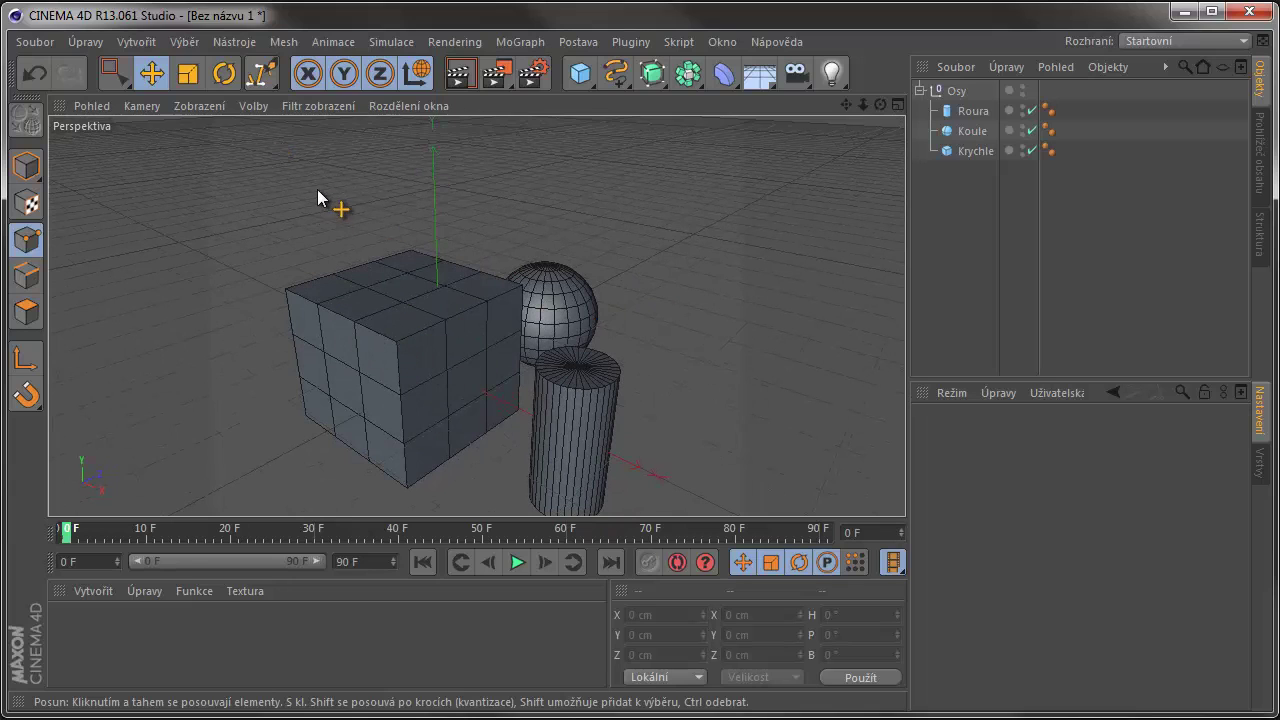
{"action": "left_click", "coordinate": [372, 315]}
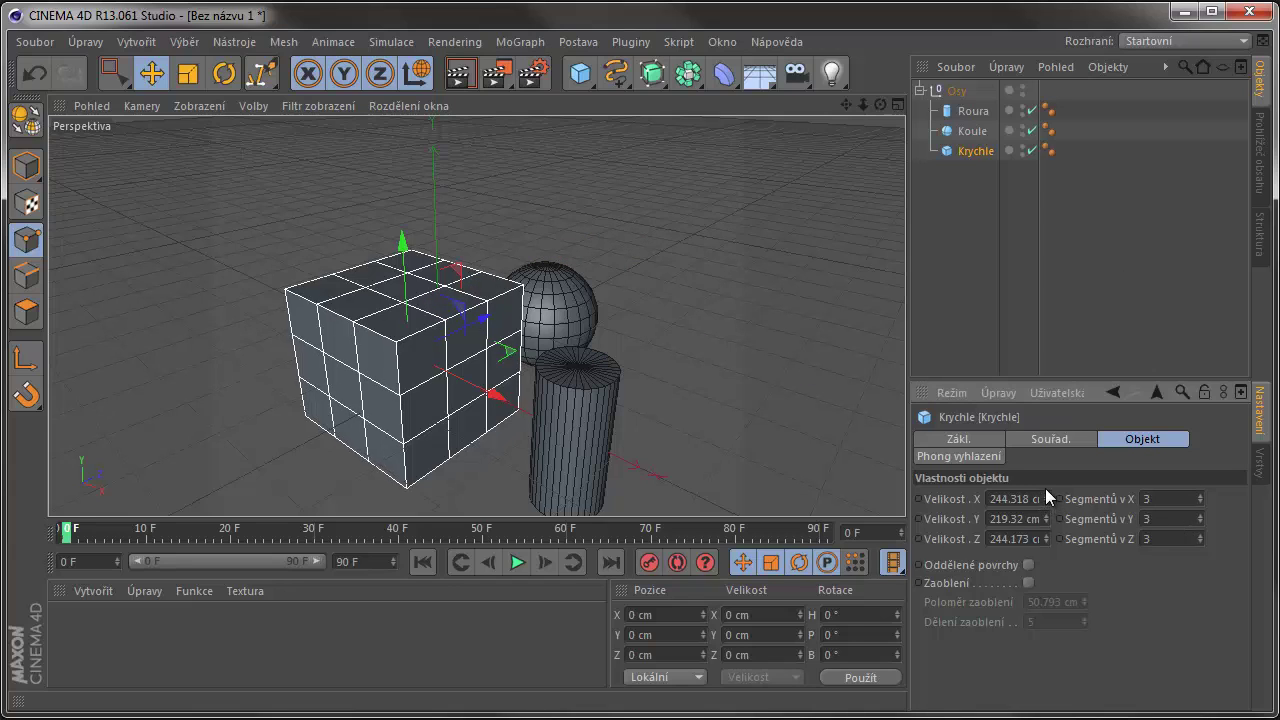
Step: Set the cube's X size to 236.318 cm and slide it along its X axis
{"action": "left_click_drag", "start_coordinate": [1045, 488], "coordinate": [1048, 498]}
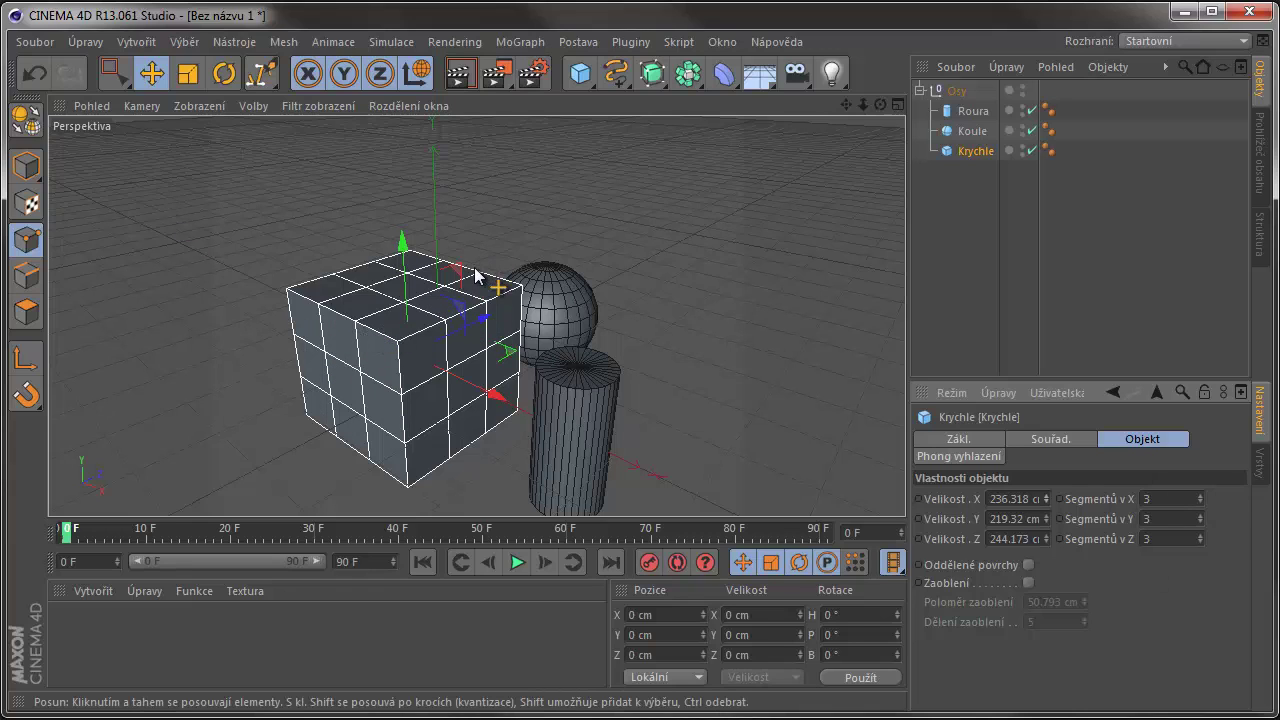
{"action": "left_click_drag", "start_coordinate": [495, 397], "coordinate": [440, 300]}
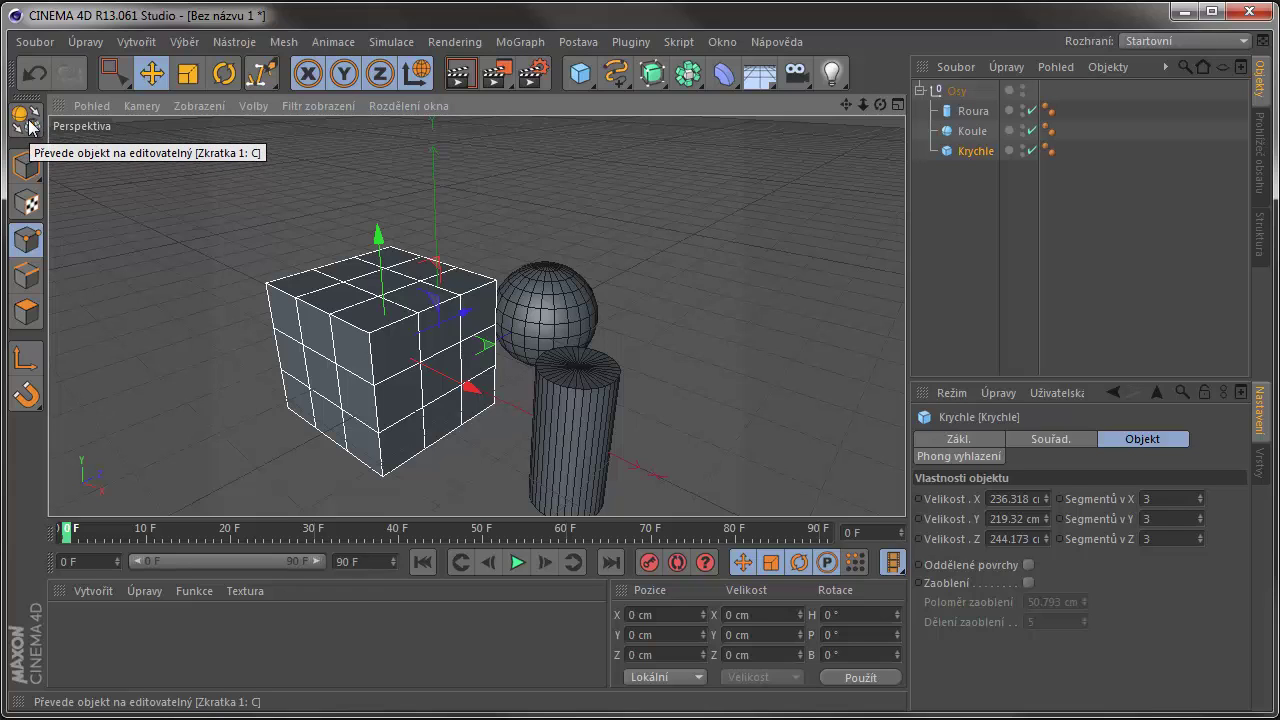
Step: Make the cube Krychle editable, enter Points mode and select one of its top corner points
{"action": "left_click", "coordinate": [30, 122]}
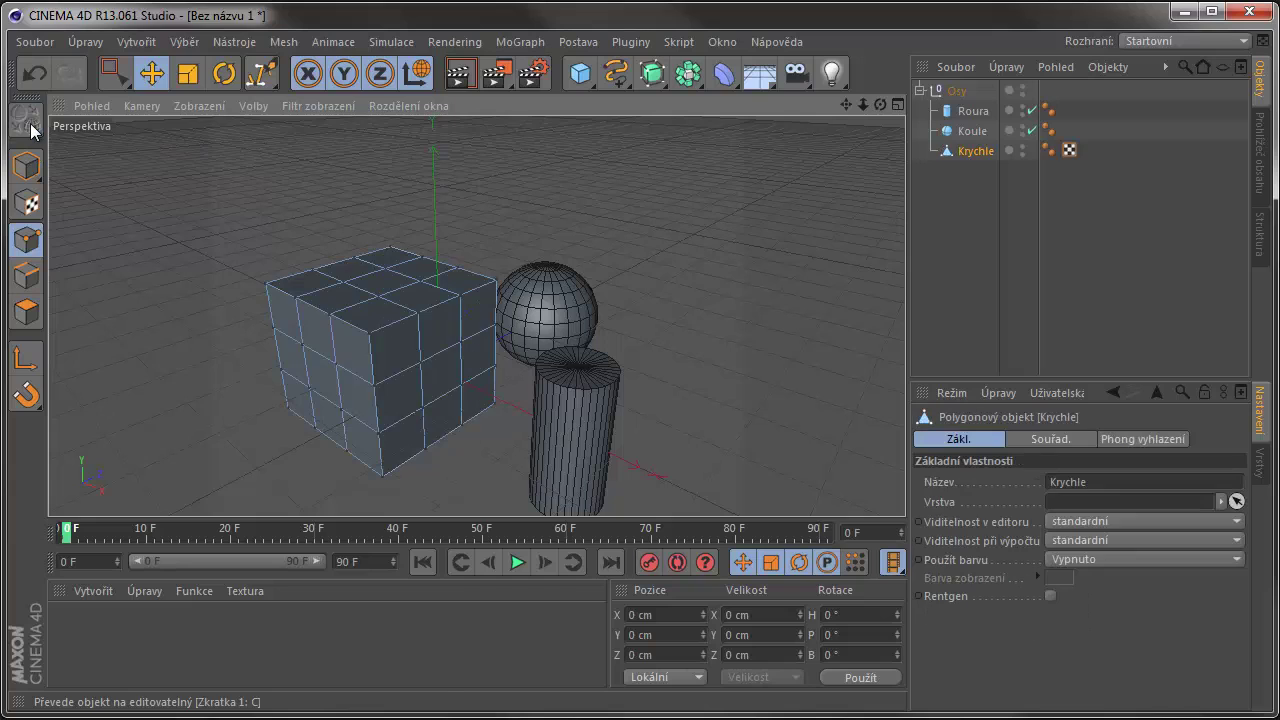
{"action": "left_click", "coordinate": [158, 80]}
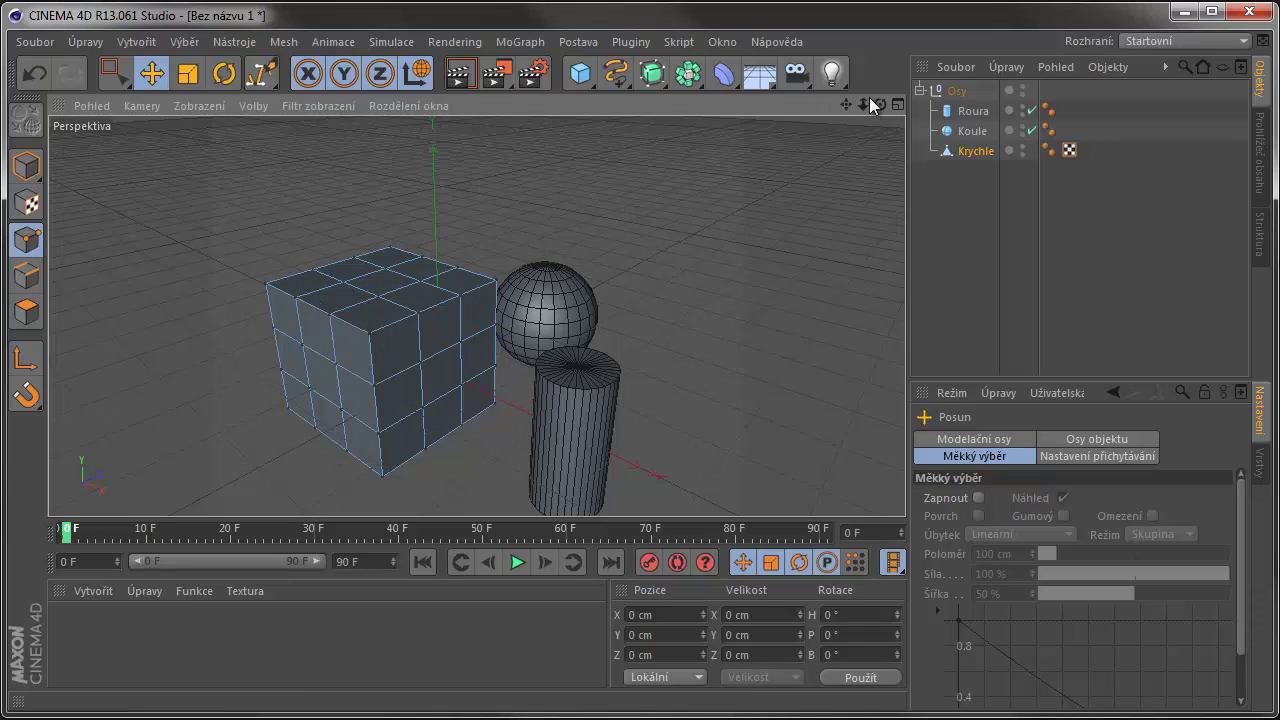
{"action": "scroll", "coordinate": [388, 330], "scroll_direction": "up", "scroll_amount": 3}
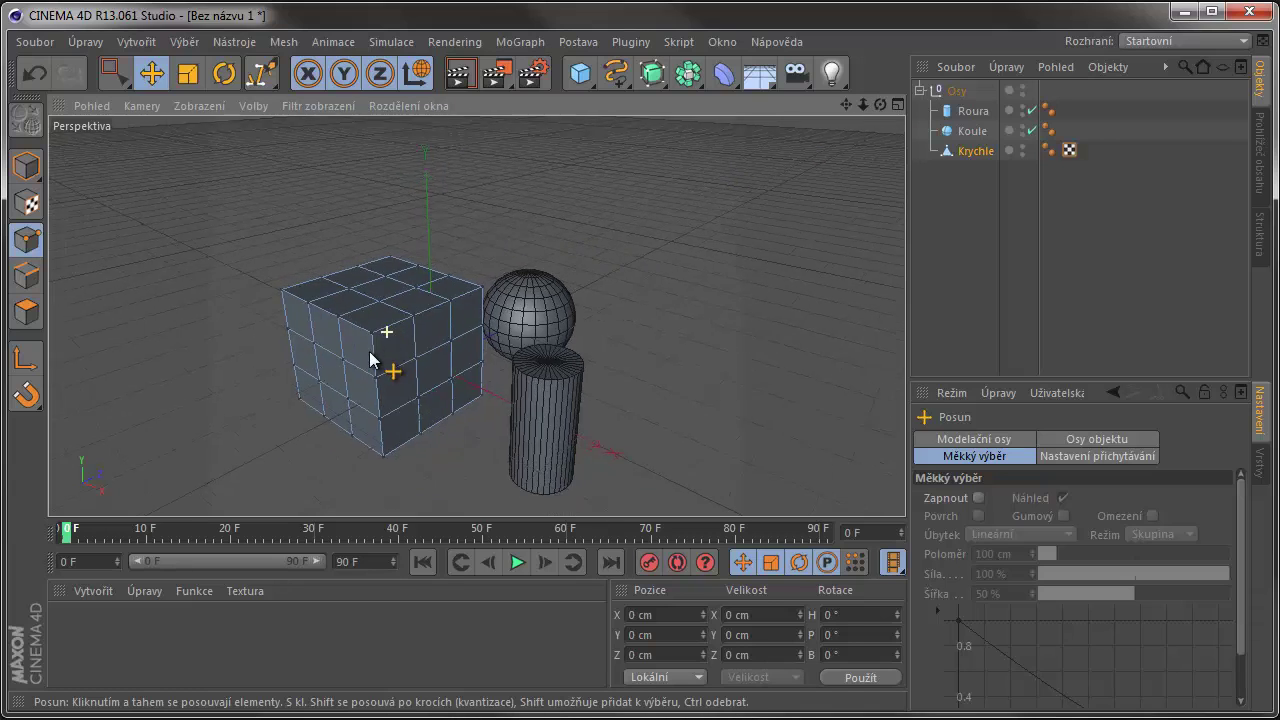
{"action": "scroll", "coordinate": [410, 315], "scroll_direction": "up", "scroll_amount": 3}
{"action": "mouse_move", "coordinate": [428, 300]}
{"action": "left_mouse_down", "text": "alt"}
{"action": "mouse_move", "coordinate": [434, 265]}
{"action": "mouse_move", "coordinate": [486, 234]}
{"action": "left_mouse_up", "text": "alt"}
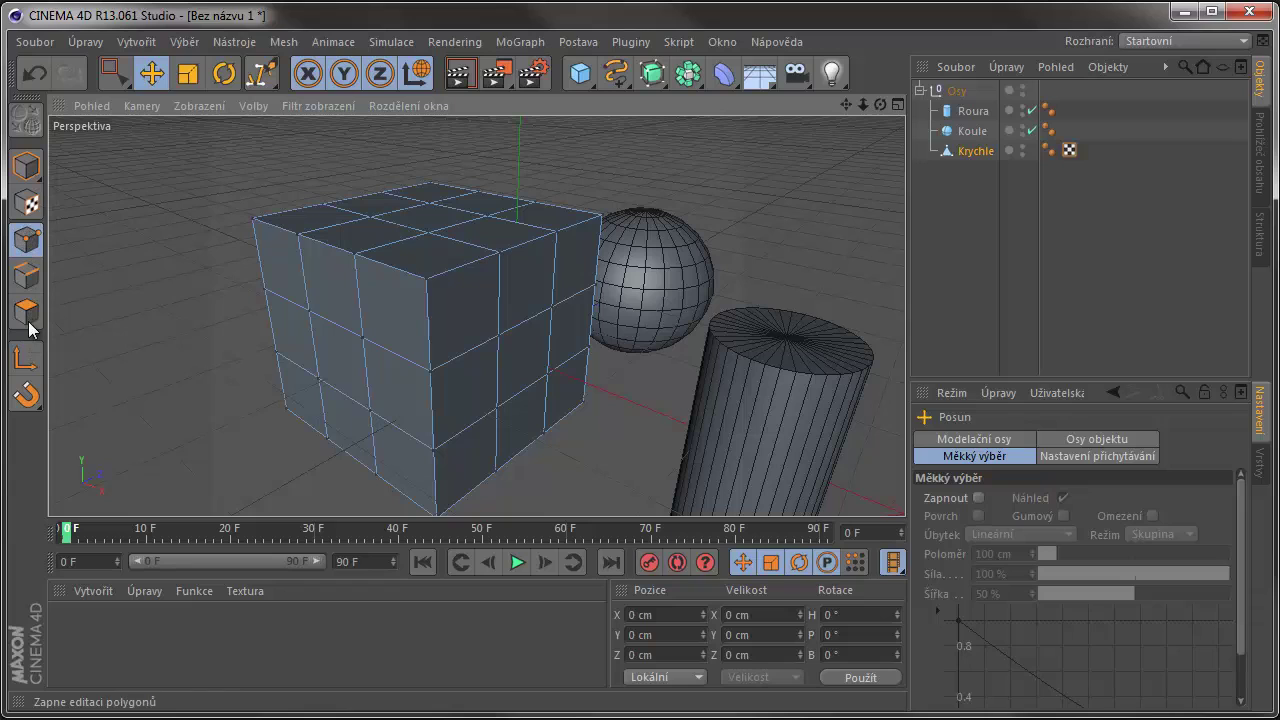
{"action": "left_click", "coordinate": [28, 240]}
{"action": "left_click", "coordinate": [251, 215]}
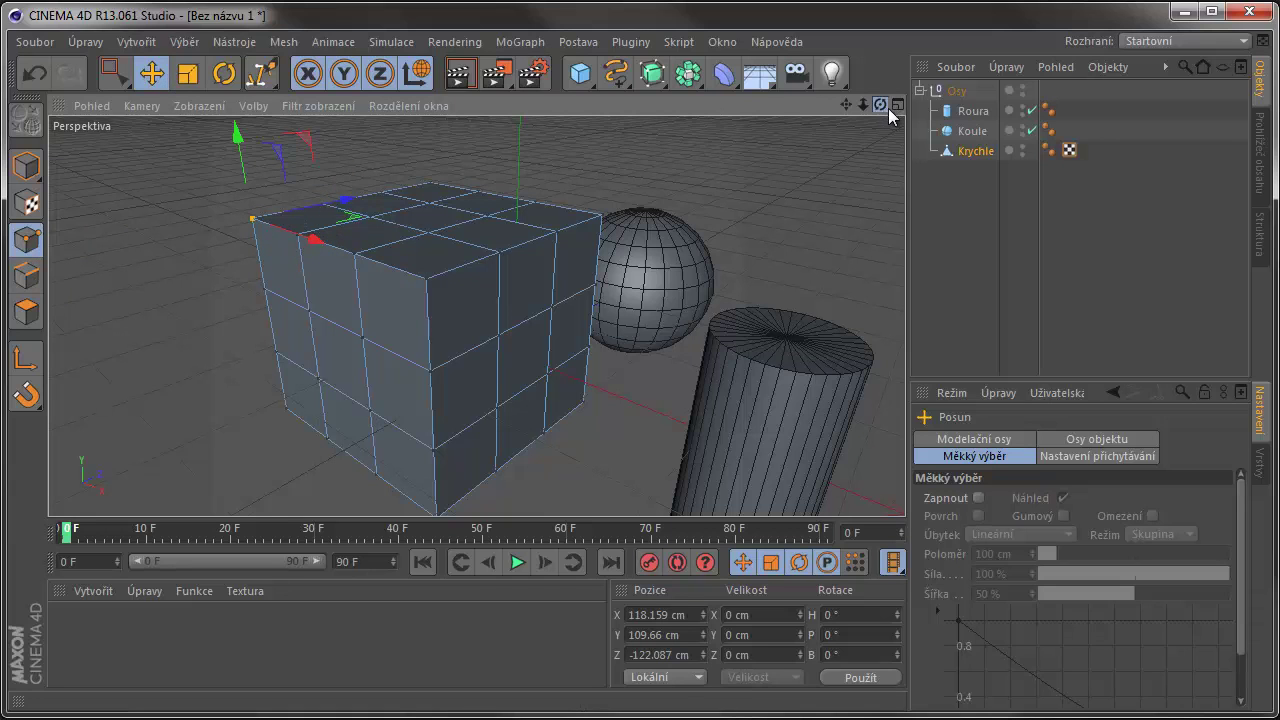
Step: After undoing a trial corner move, drag two added top-edge points sideways along X to bulge that side
{"action": "mouse_move", "coordinate": [888, 108]}
{"action": "left_mouse_down"}
{"action": "mouse_move", "coordinate": [480, 314]}
{"action": "mouse_move", "coordinate": [446, 280]}
{"action": "mouse_move", "coordinate": [731, 290]}
{"action": "mouse_move", "coordinate": [600, 316]}
{"action": "left_mouse_up"}
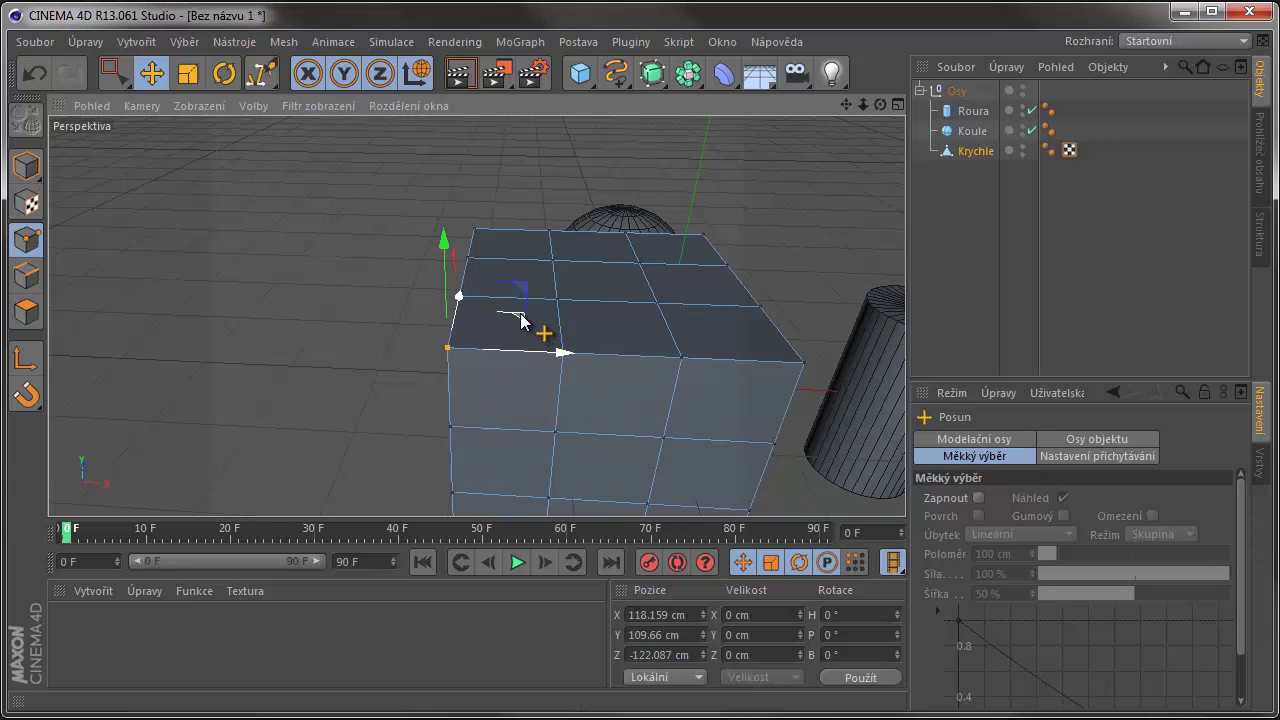
{"action": "mouse_move", "coordinate": [508, 316]}
{"action": "left_mouse_down"}
{"action": "mouse_move", "coordinate": [495, 308]}
{"action": "mouse_move", "coordinate": [557, 309]}
{"action": "mouse_move", "coordinate": [503, 303]}
{"action": "mouse_move", "coordinate": [512, 313]}
{"action": "left_mouse_up"}
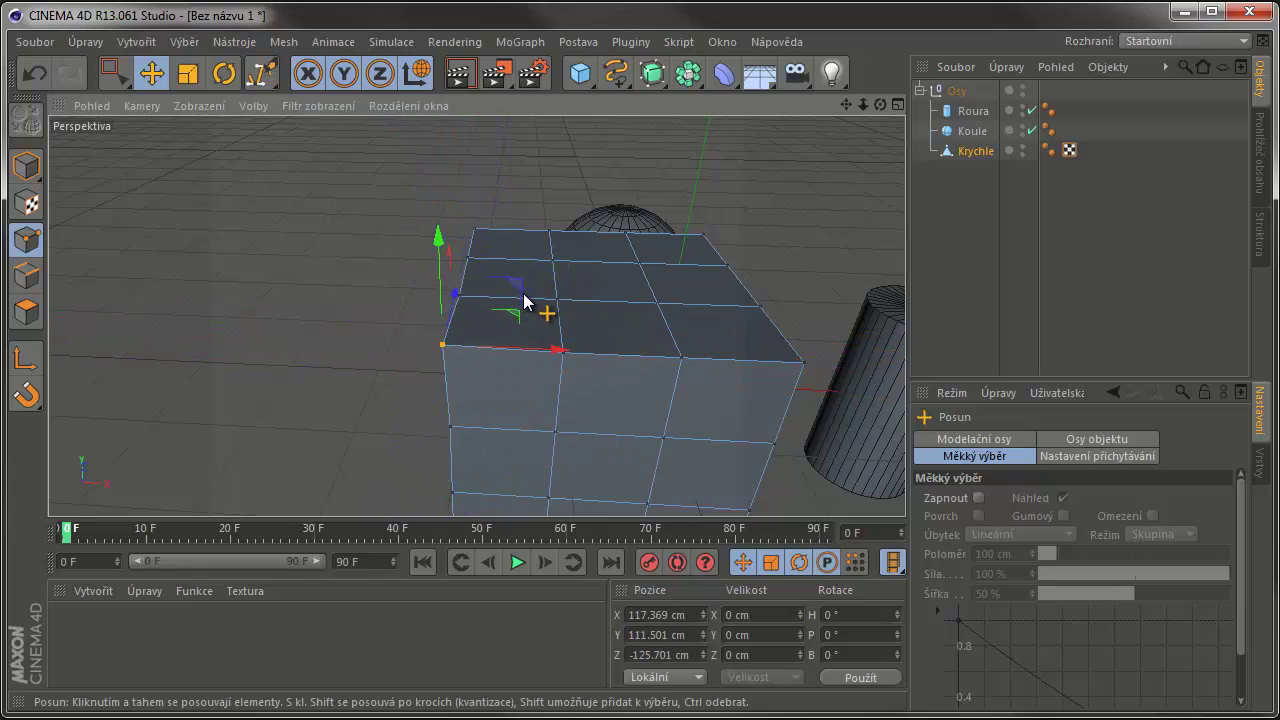
{"action": "key", "text": "ctrl+z"}
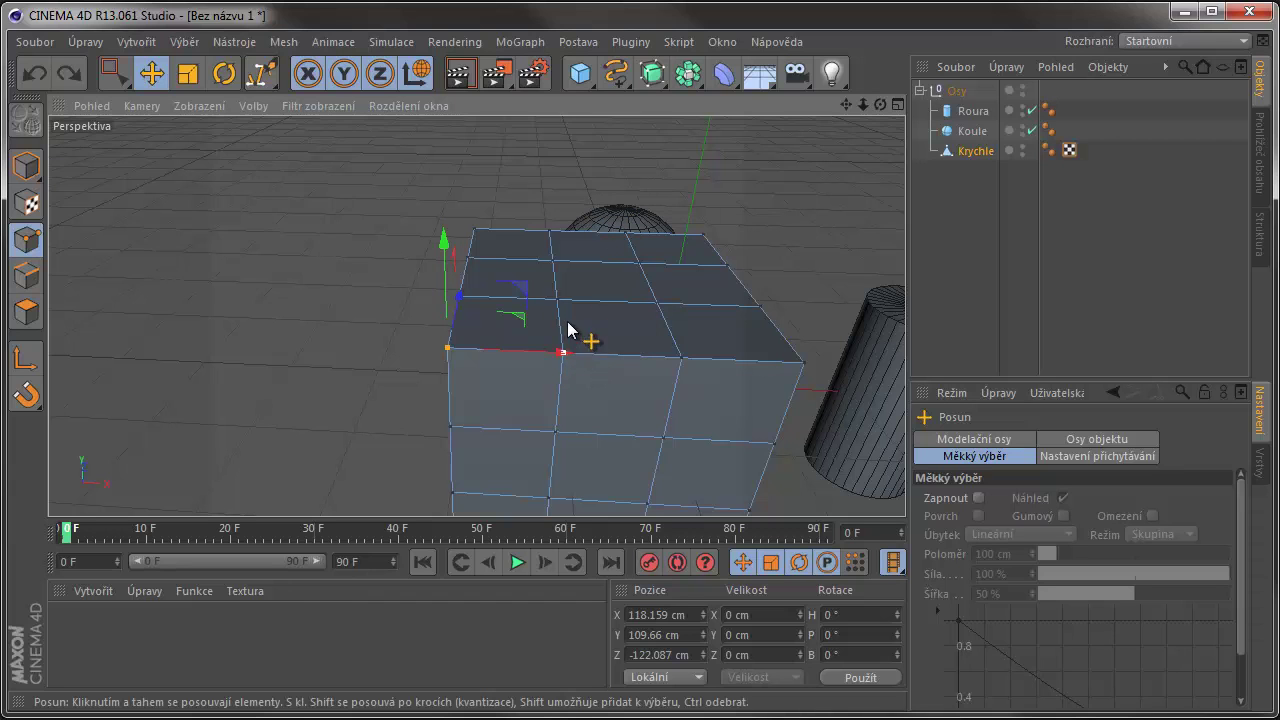
{"action": "mouse_move", "coordinate": [586, 337]}
{"action": "left_mouse_down", "text": "alt"}
{"action": "mouse_move", "coordinate": [748, 330]}
{"action": "mouse_move", "coordinate": [634, 367]}
{"action": "left_mouse_up", "text": "alt"}
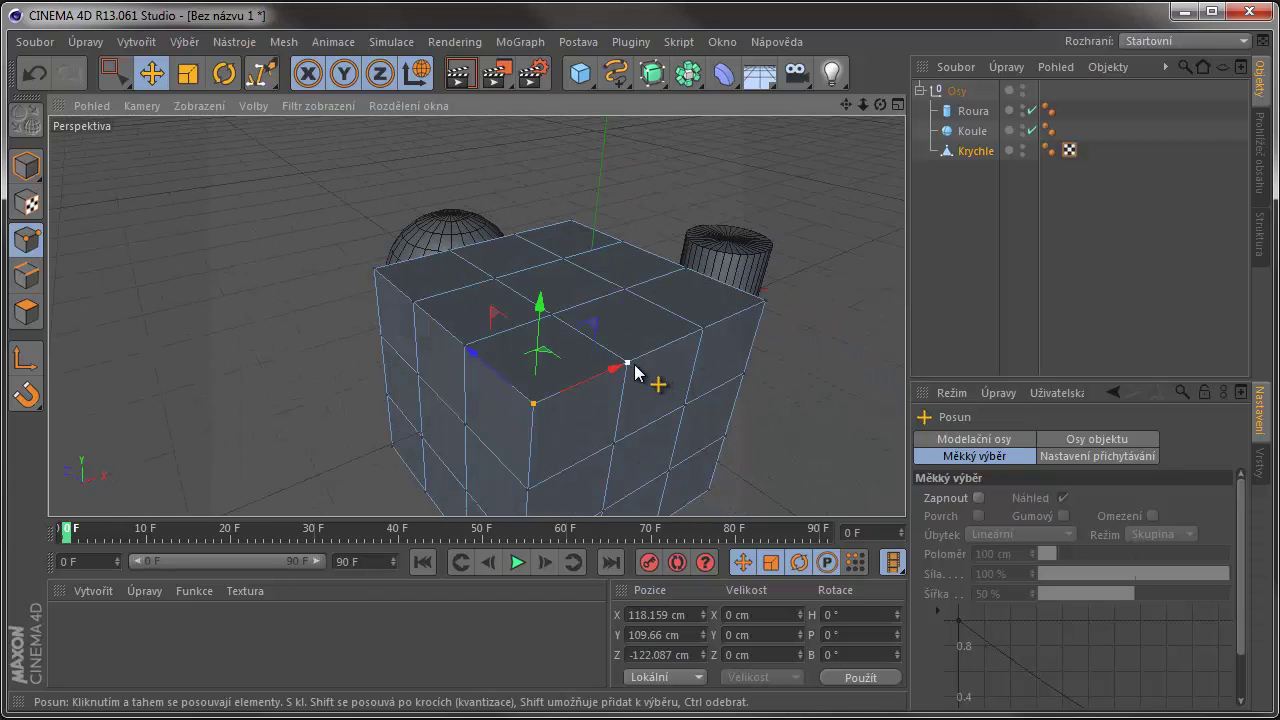
{"action": "left_click", "coordinate": [703, 333], "text": "shift"}
{"action": "left_click", "coordinate": [766, 300], "text": "shift"}
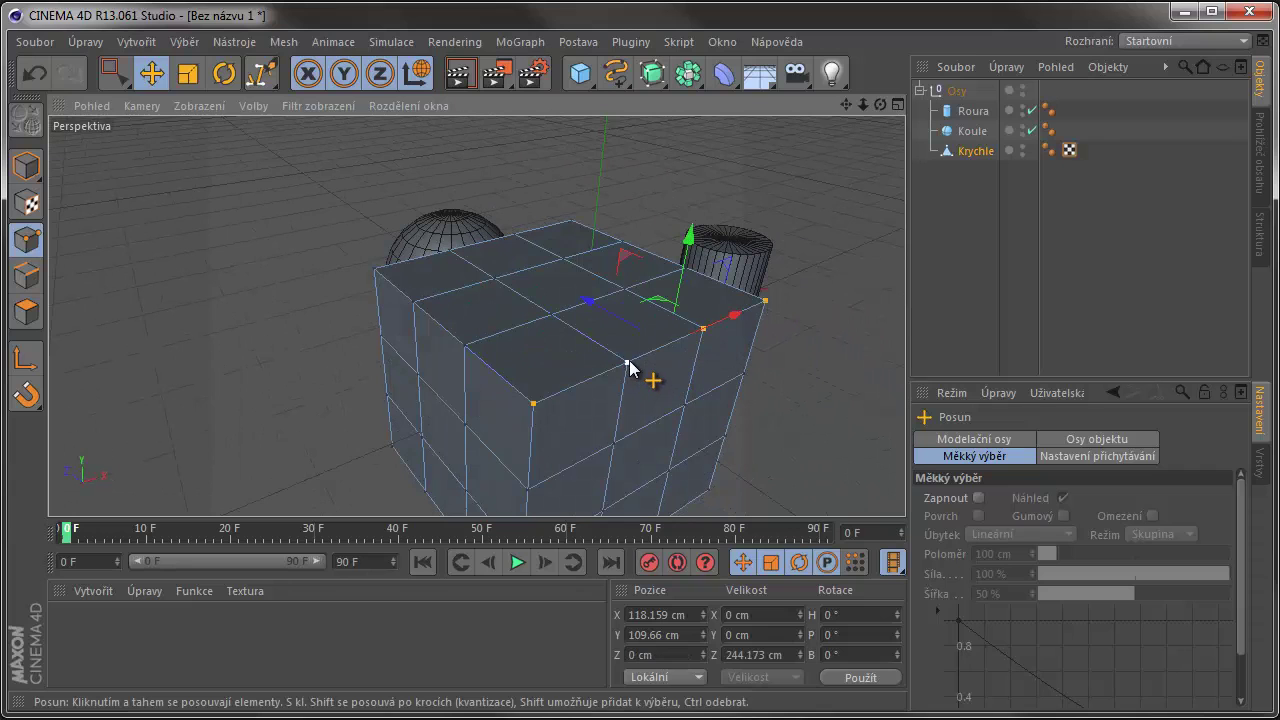
{"action": "mouse_move", "coordinate": [586, 300]}
{"action": "left_mouse_down"}
{"action": "mouse_move", "coordinate": [623, 349]}
{"action": "mouse_move", "coordinate": [603, 323]}
{"action": "mouse_move", "coordinate": [624, 254]}
{"action": "mouse_move", "coordinate": [607, 247]}
{"action": "left_mouse_up"}
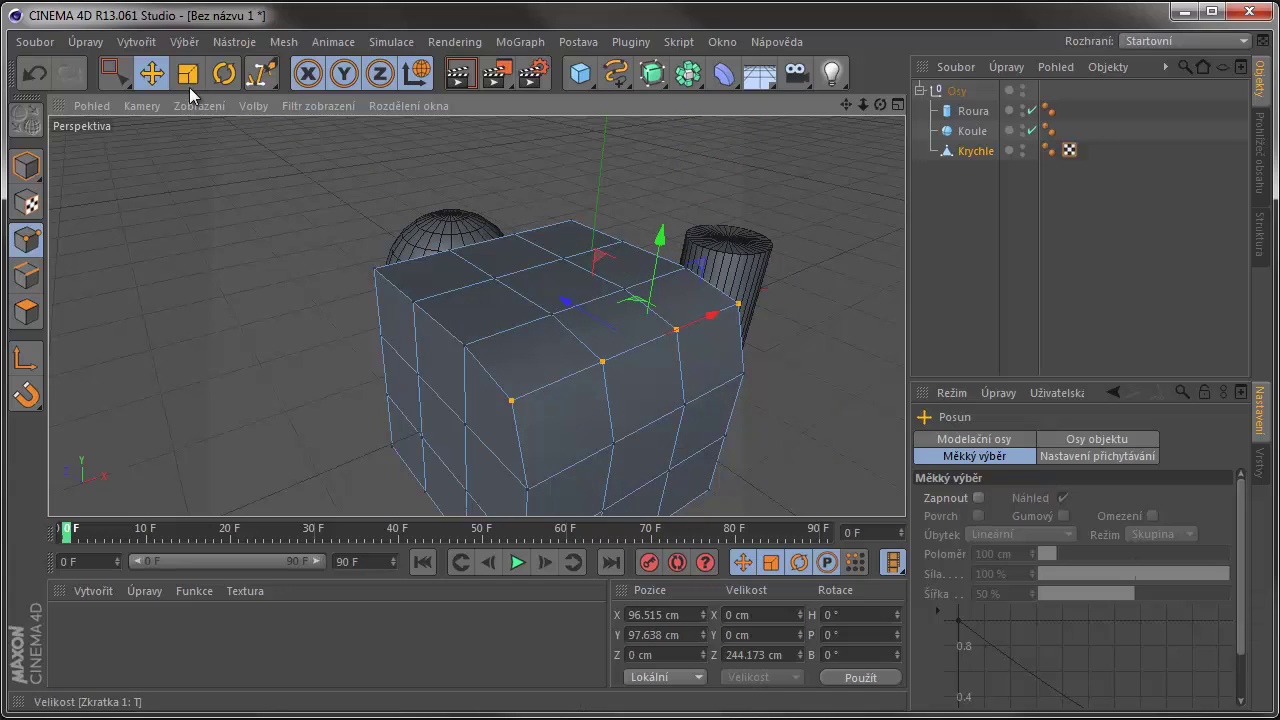
Step: Lasso-select the cube's top points, raise them slightly, and scale them inward to about 80%
{"action": "left_click", "coordinate": [118, 70]}
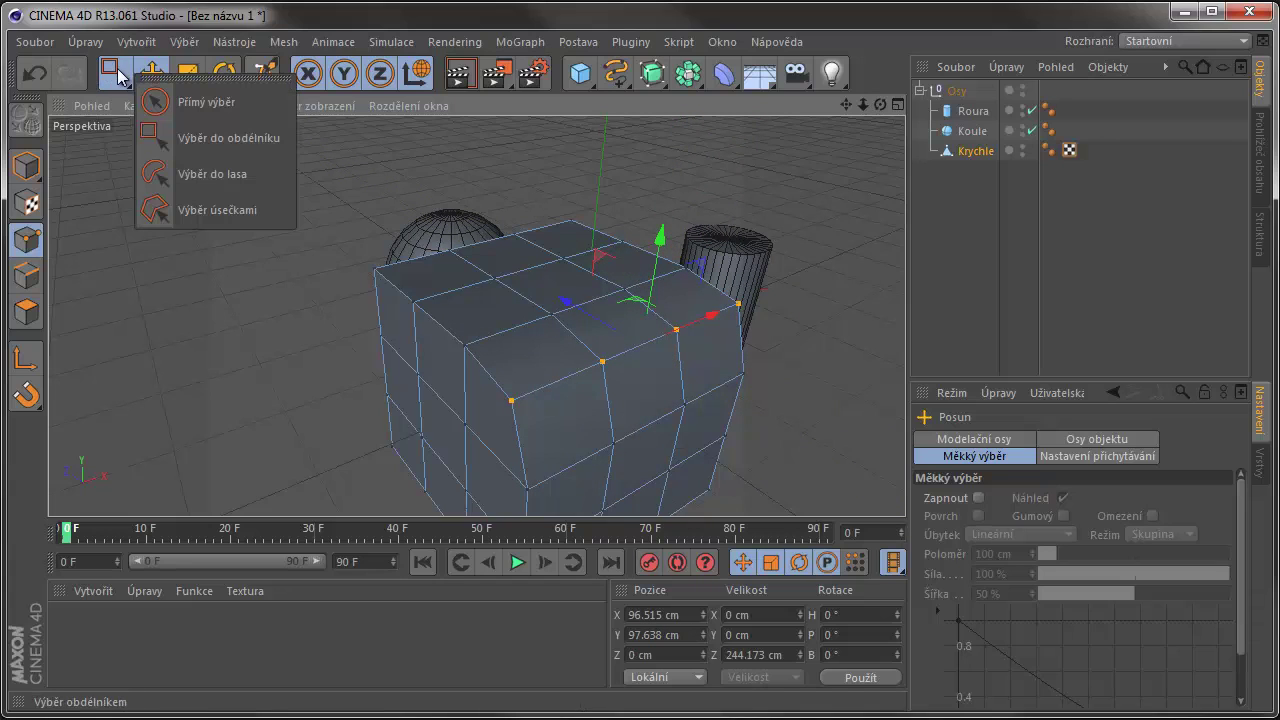
{"action": "left_click", "coordinate": [186, 178]}
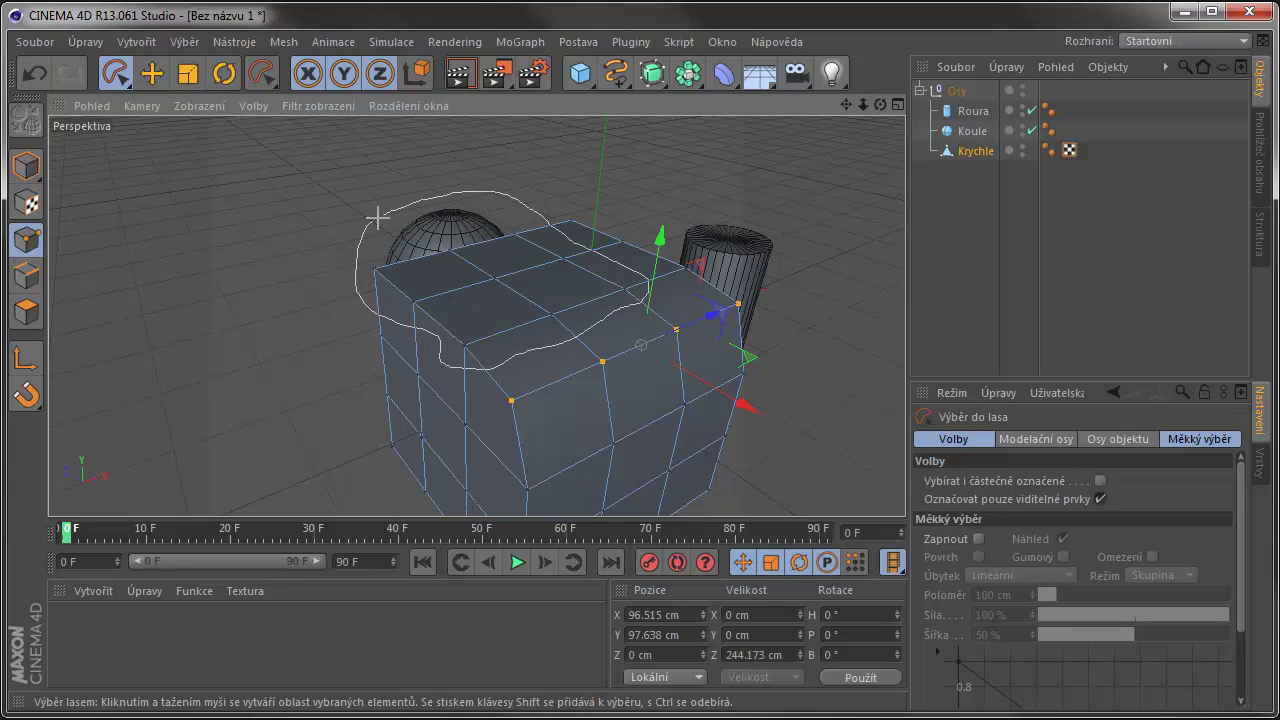
{"action": "left_click_drag", "start_coordinate": [378, 218], "coordinate": [376, 222]}
{"action": "mouse_move", "coordinate": [495, 198]}
{"action": "left_mouse_down"}
{"action": "mouse_move", "coordinate": [494, 175]}
{"action": "mouse_move", "coordinate": [498, 198]}
{"action": "left_mouse_up"}
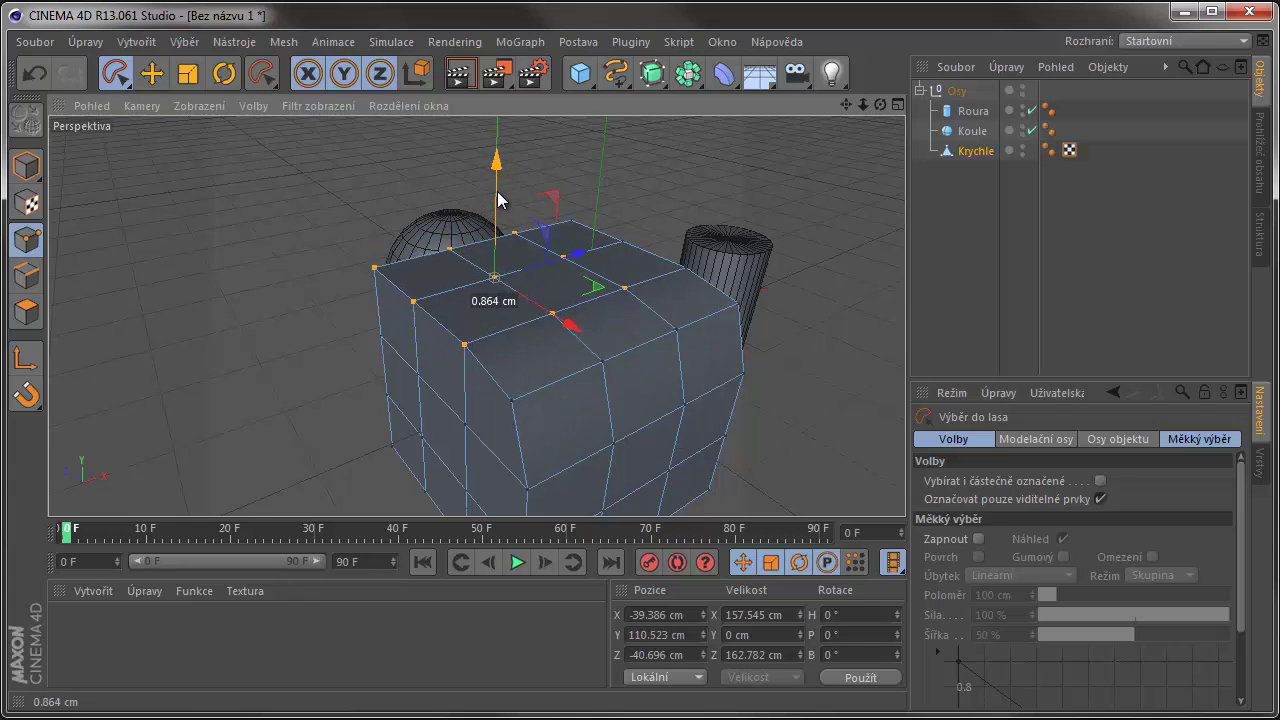
{"action": "left_click_drag", "start_coordinate": [498, 198], "coordinate": [497, 200]}
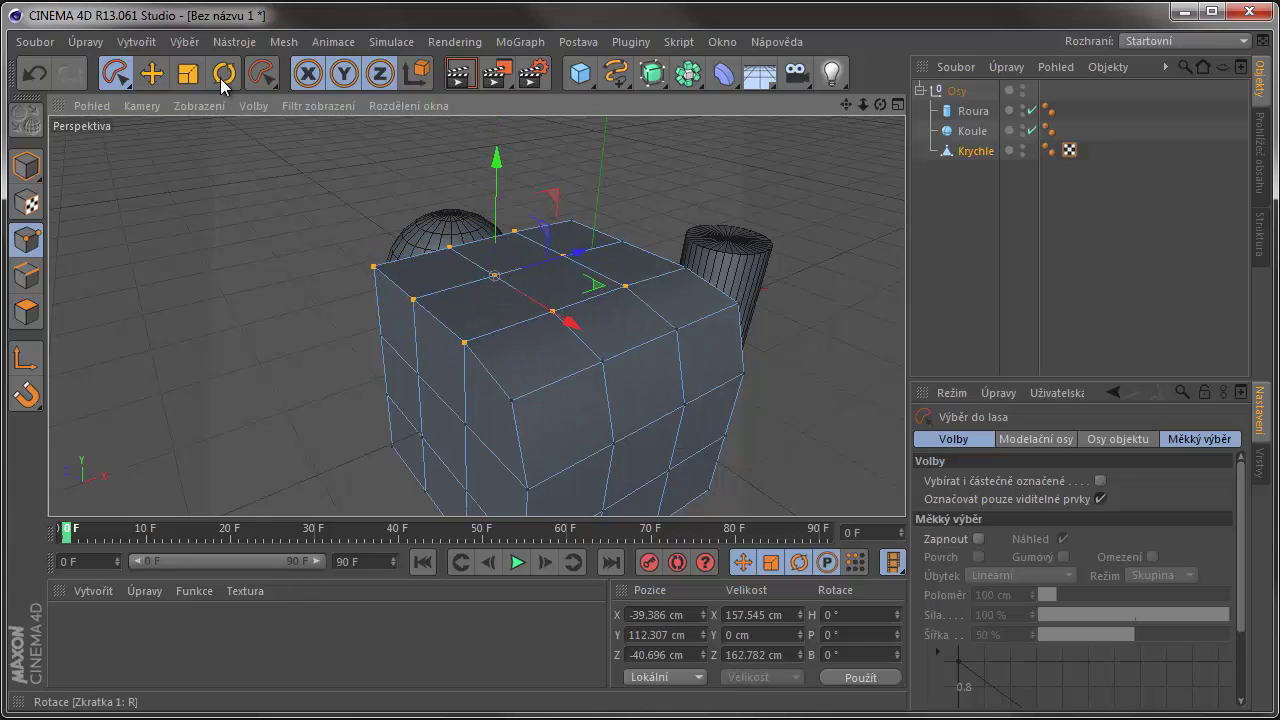
{"action": "left_click", "coordinate": [189, 76]}
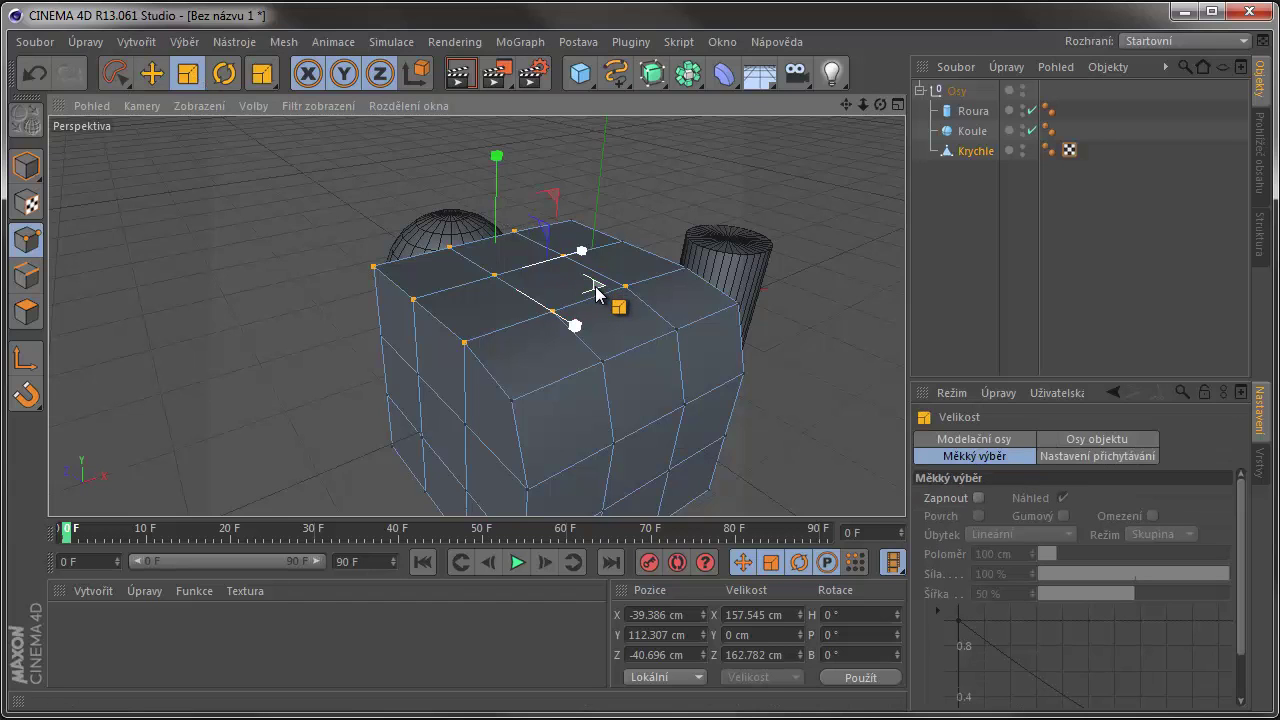
{"action": "mouse_move", "coordinate": [595, 289]}
{"action": "left_mouse_down"}
{"action": "mouse_move", "coordinate": [138, 235]}
{"action": "mouse_move", "coordinate": [207, 260]}
{"action": "mouse_move", "coordinate": [480, 280]}
{"action": "mouse_move", "coordinate": [550, 266]}
{"action": "mouse_move", "coordinate": [118, 254]}
{"action": "mouse_move", "coordinate": [332, 251]}
{"action": "mouse_move", "coordinate": [560, 292]}
{"action": "mouse_move", "coordinate": [163, 237]}
{"action": "mouse_move", "coordinate": [414, 277]}
{"action": "mouse_move", "coordinate": [506, 231]}
{"action": "left_mouse_up"}
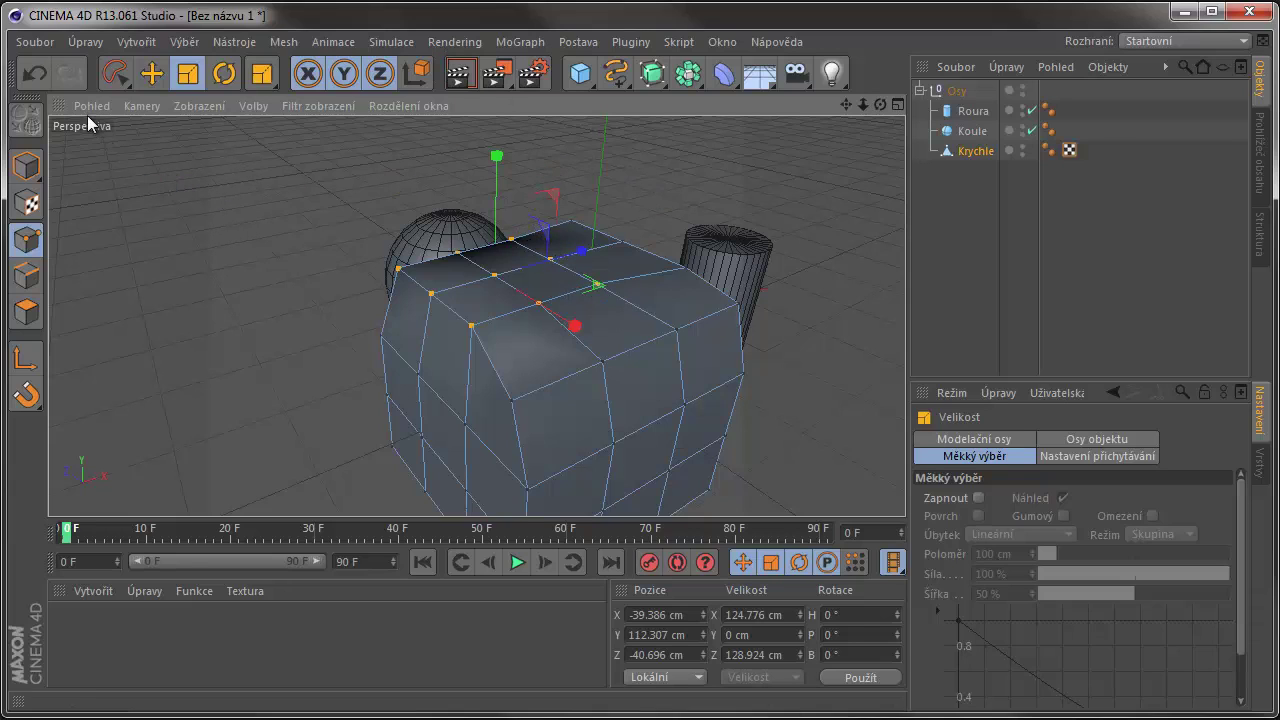
Step: In Edges mode, select a three-edge loop across the cube's top and raise it slightly
{"action": "left_click", "coordinate": [28, 282]}
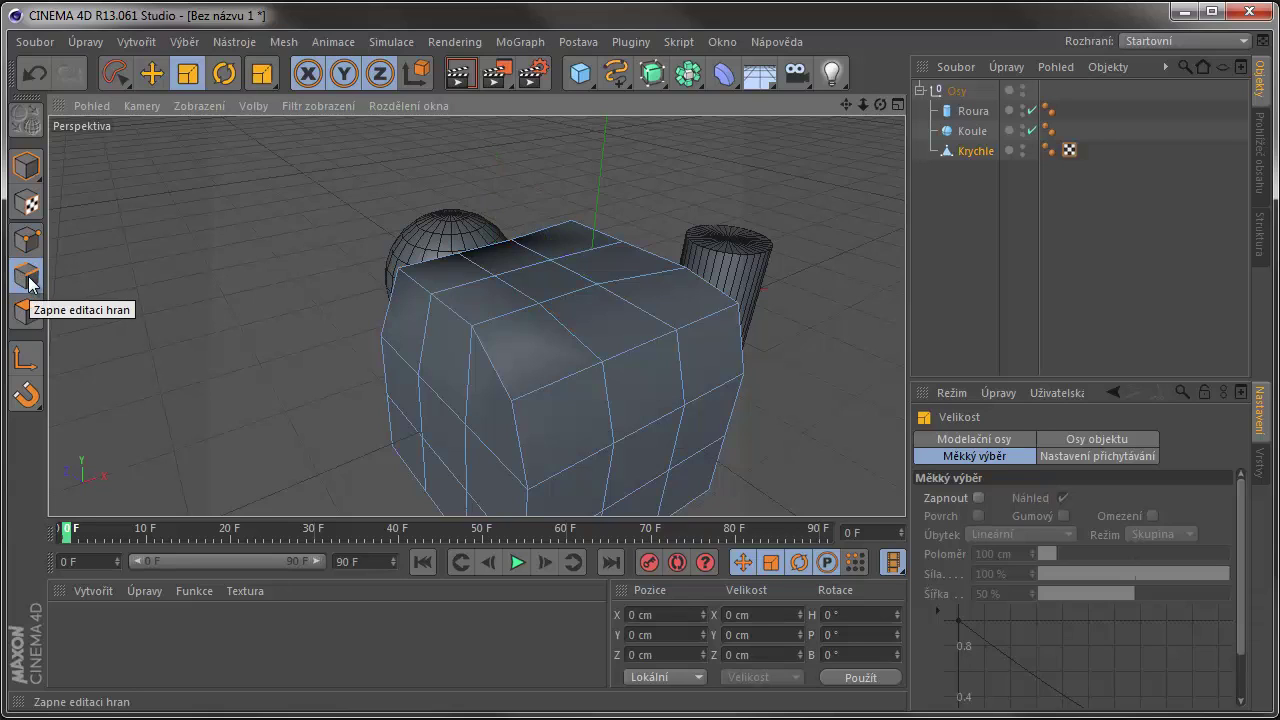
{"action": "left_click", "coordinate": [152, 73]}
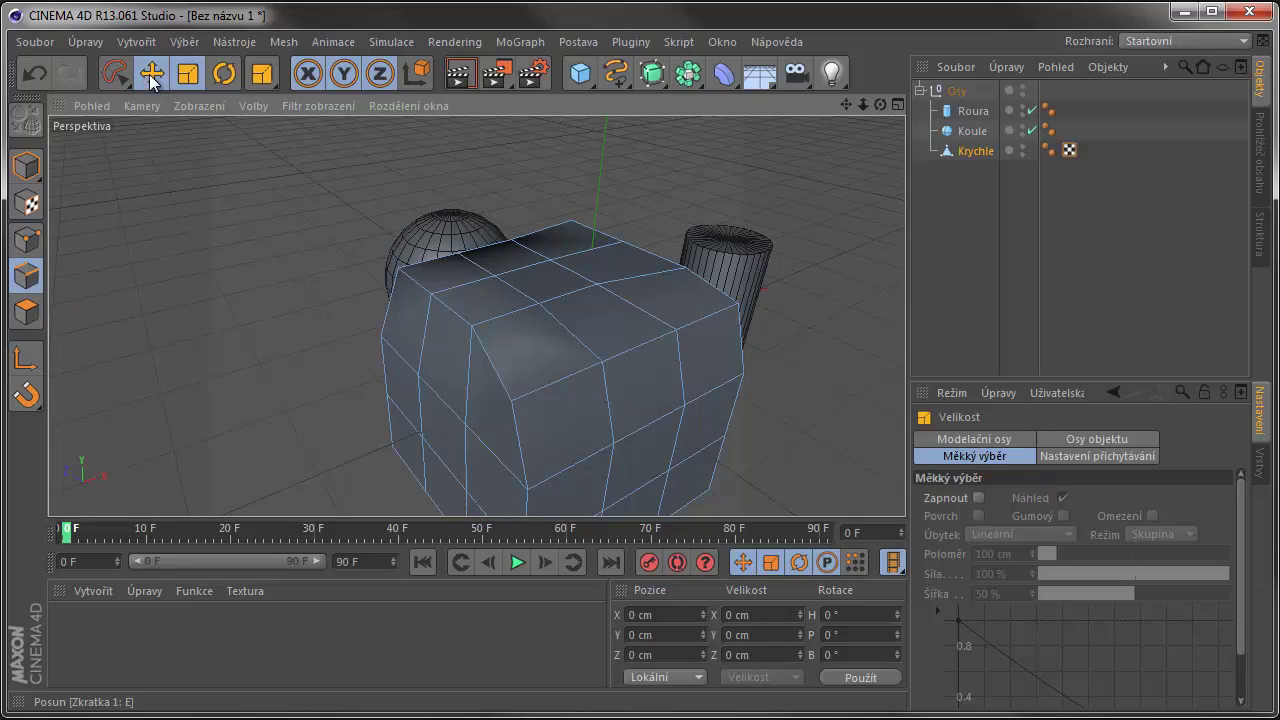
{"action": "left_click", "coordinate": [455, 314]}
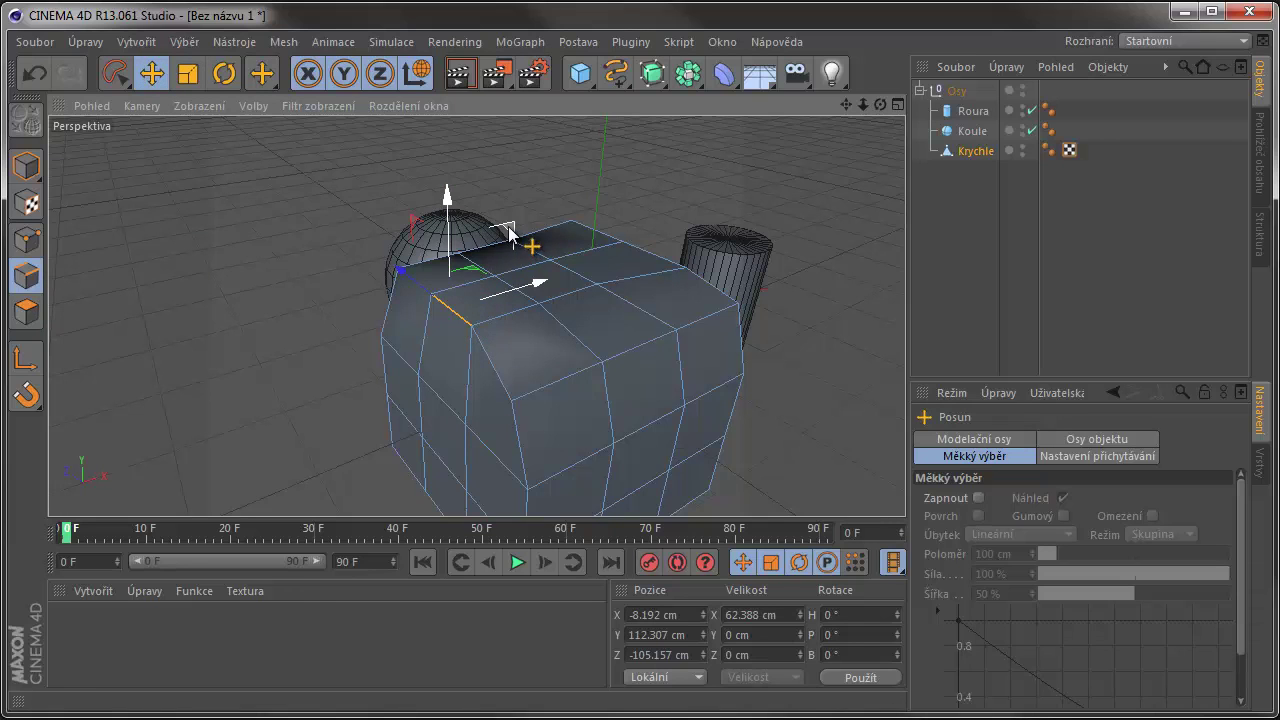
{"action": "left_click_drag", "start_coordinate": [510, 233], "coordinate": [493, 200]}
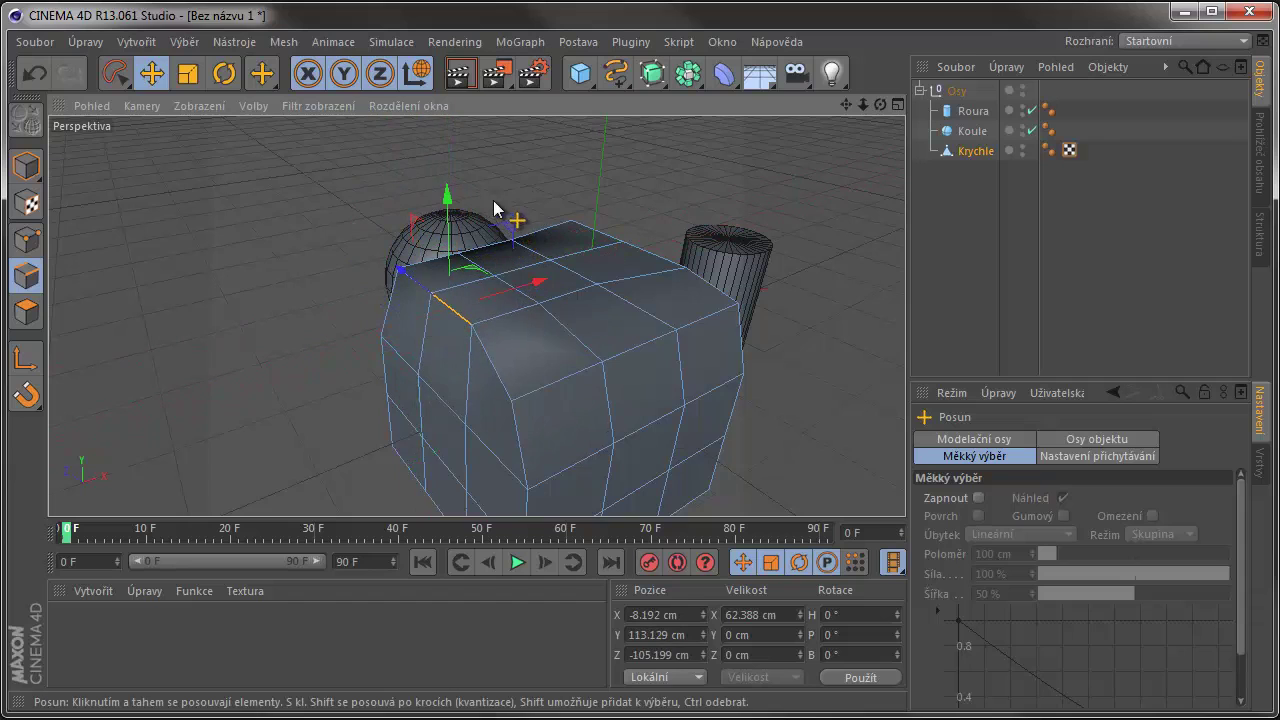
{"action": "mouse_move", "coordinate": [528, 305]}
{"action": "left_mouse_down", "text": "alt"}
{"action": "mouse_move", "coordinate": [744, 324]}
{"action": "mouse_move", "coordinate": [699, 223]}
{"action": "mouse_move", "coordinate": [702, 337]}
{"action": "mouse_move", "coordinate": [505, 158]}
{"action": "left_mouse_up", "text": "alt"}
{"action": "mouse_move", "coordinate": [458, 371]}
{"action": "left_mouse_down", "text": "alt"}
{"action": "mouse_move", "coordinate": [540, 266]}
{"action": "mouse_move", "coordinate": [478, 237]}
{"action": "mouse_move", "coordinate": [491, 294]}
{"action": "mouse_move", "coordinate": [500, 251]}
{"action": "mouse_move", "coordinate": [580, 320]}
{"action": "left_mouse_up", "text": "alt"}
{"action": "left_click", "coordinate": [570, 330]}
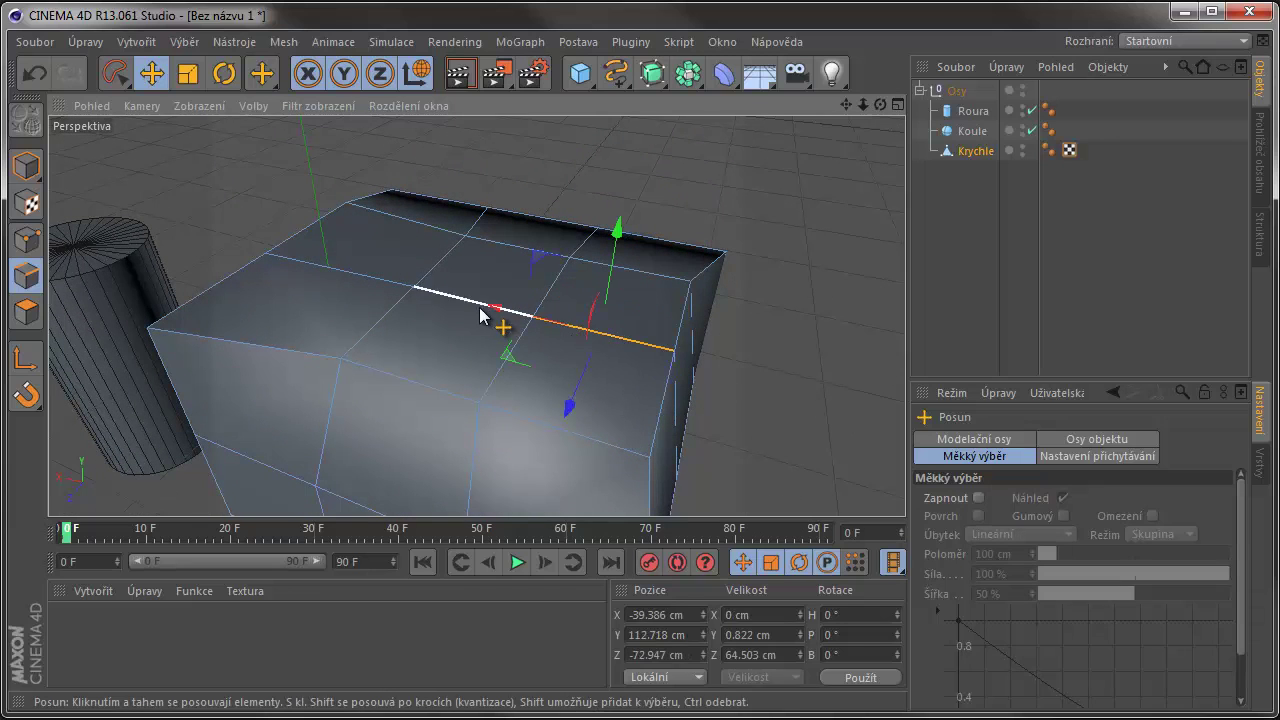
{"action": "left_click", "coordinate": [480, 305], "text": "shift"}
{"action": "left_click", "coordinate": [400, 283], "text": "shift"}
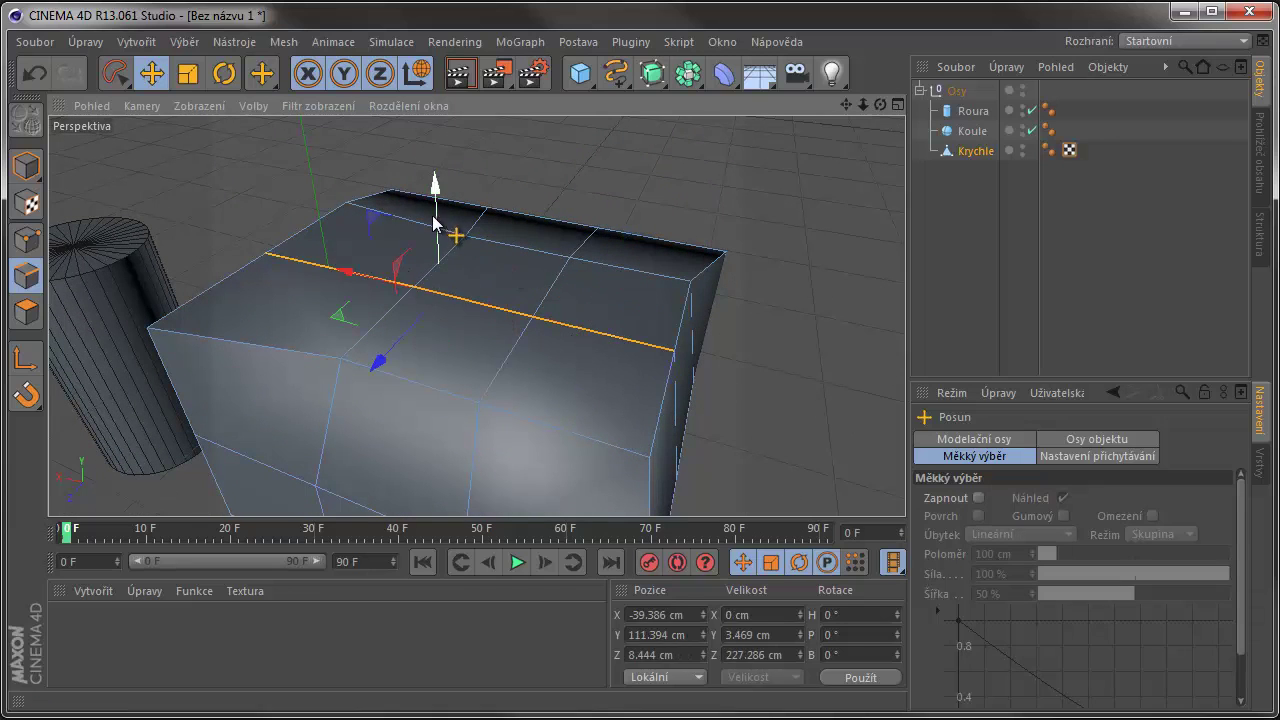
{"action": "mouse_move", "coordinate": [432, 212]}
{"action": "left_mouse_down"}
{"action": "mouse_move", "coordinate": [432, 200]}
{"action": "mouse_move", "coordinate": [457, 246]}
{"action": "left_mouse_up"}
Step: Nudge a single top edge, tilt it a few degrees, and scale it to about 70%
{"action": "mouse_move", "coordinate": [617, 268]}
{"action": "left_mouse_down", "text": "alt"}
{"action": "mouse_move", "coordinate": [639, 314]}
{"action": "mouse_move", "coordinate": [358, 272]}
{"action": "mouse_move", "coordinate": [362, 219]}
{"action": "left_mouse_up", "text": "alt"}
{"action": "mouse_move", "coordinate": [649, 204]}
{"action": "left_mouse_down", "text": "alt"}
{"action": "mouse_move", "coordinate": [563, 220]}
{"action": "mouse_move", "coordinate": [714, 334]}
{"action": "mouse_move", "coordinate": [640, 285]}
{"action": "left_mouse_up", "text": "alt"}
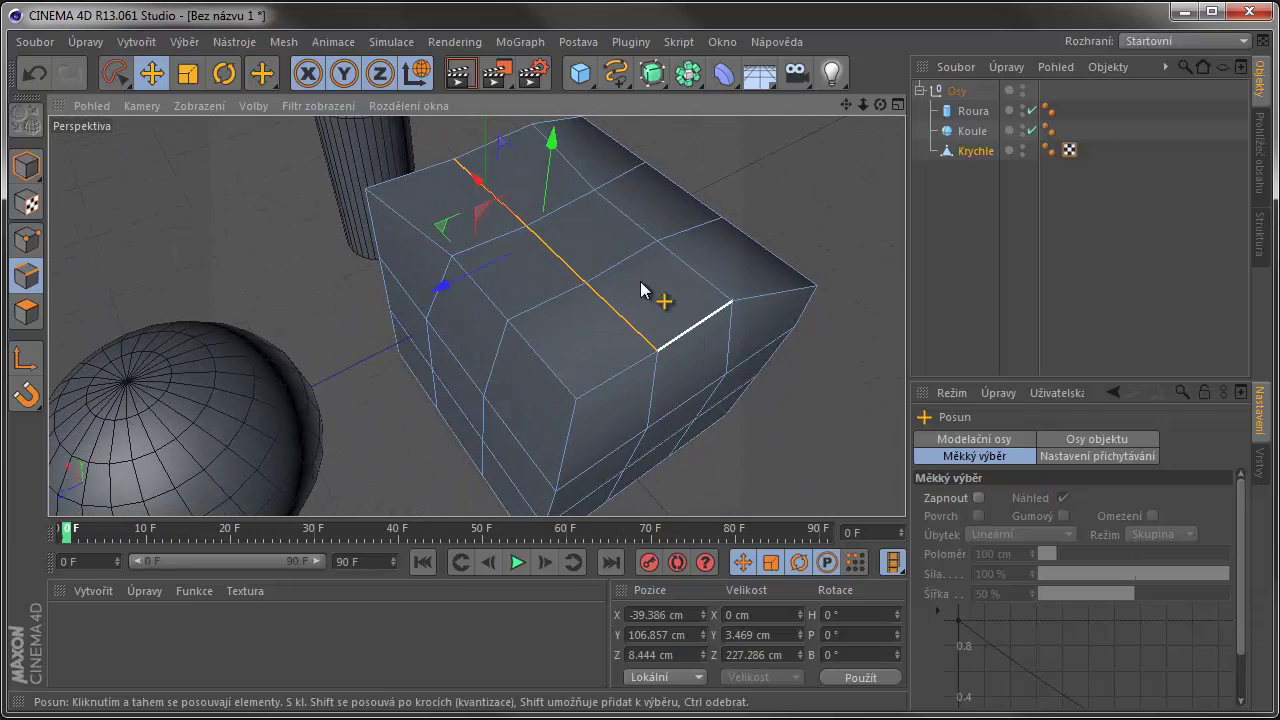
{"action": "left_click", "coordinate": [566, 306]}
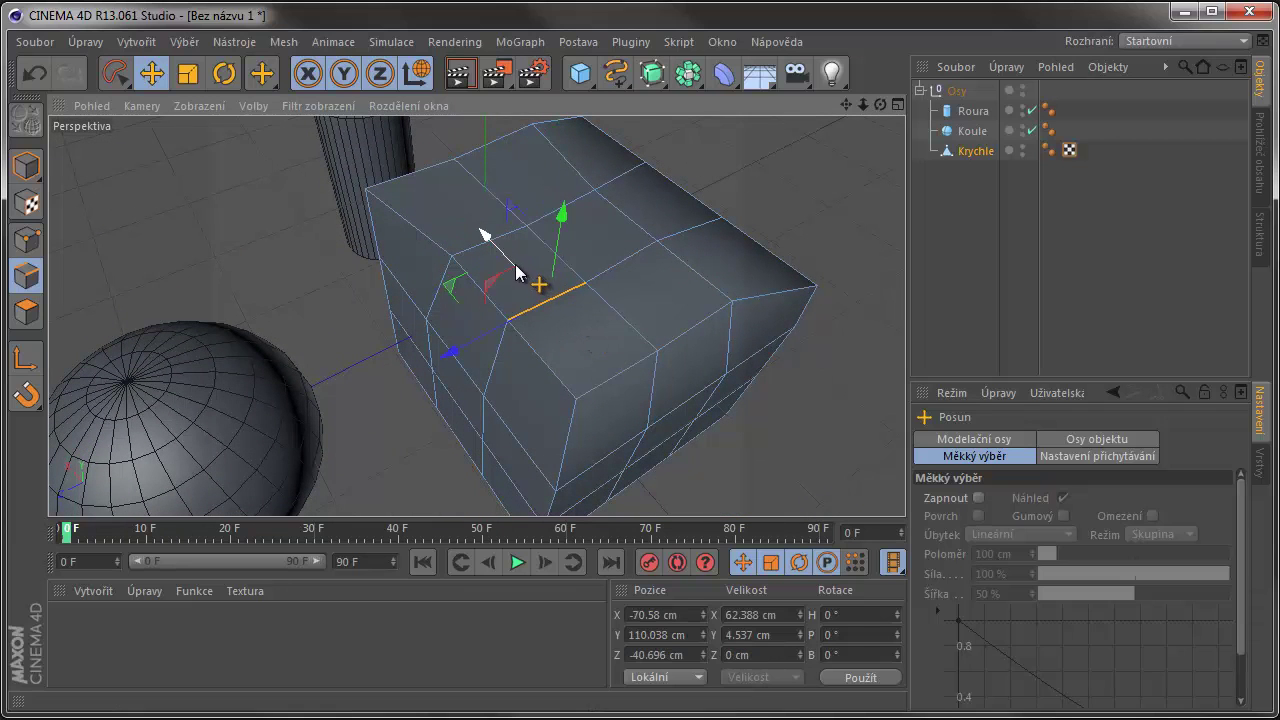
{"action": "left_click_drag", "start_coordinate": [450, 288], "coordinate": [460, 285]}
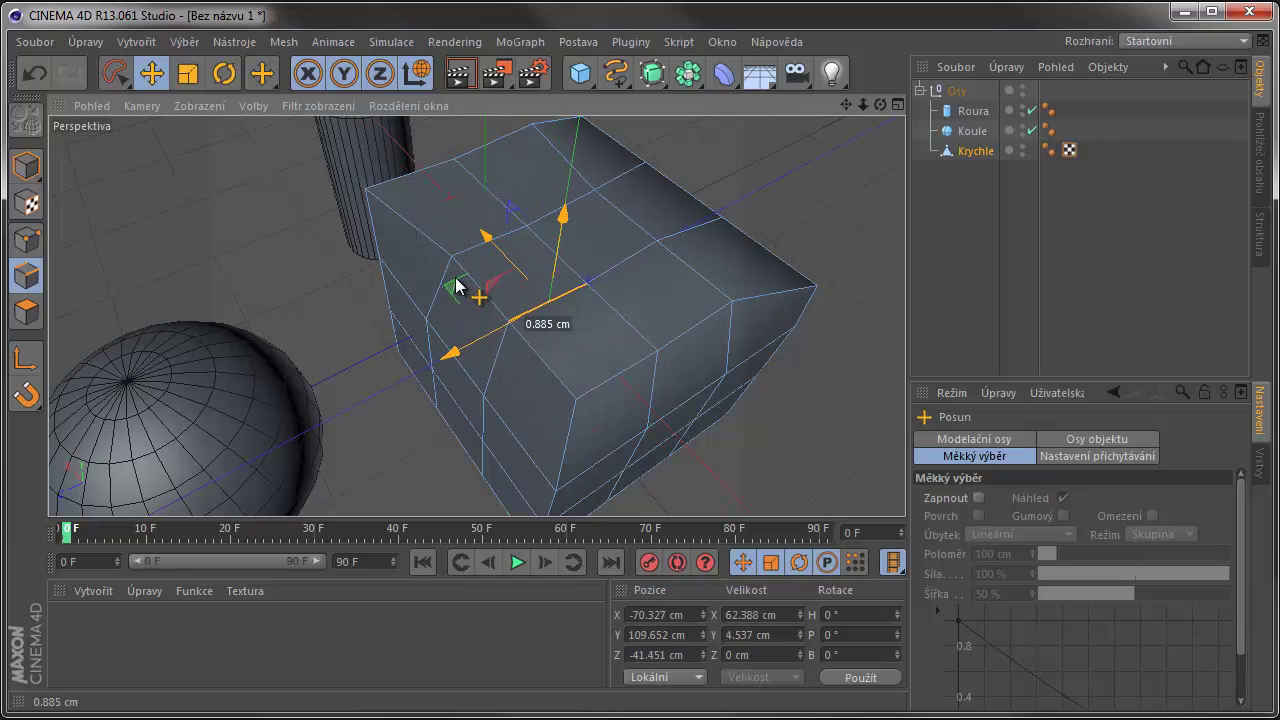
{"action": "key", "text": "r"}
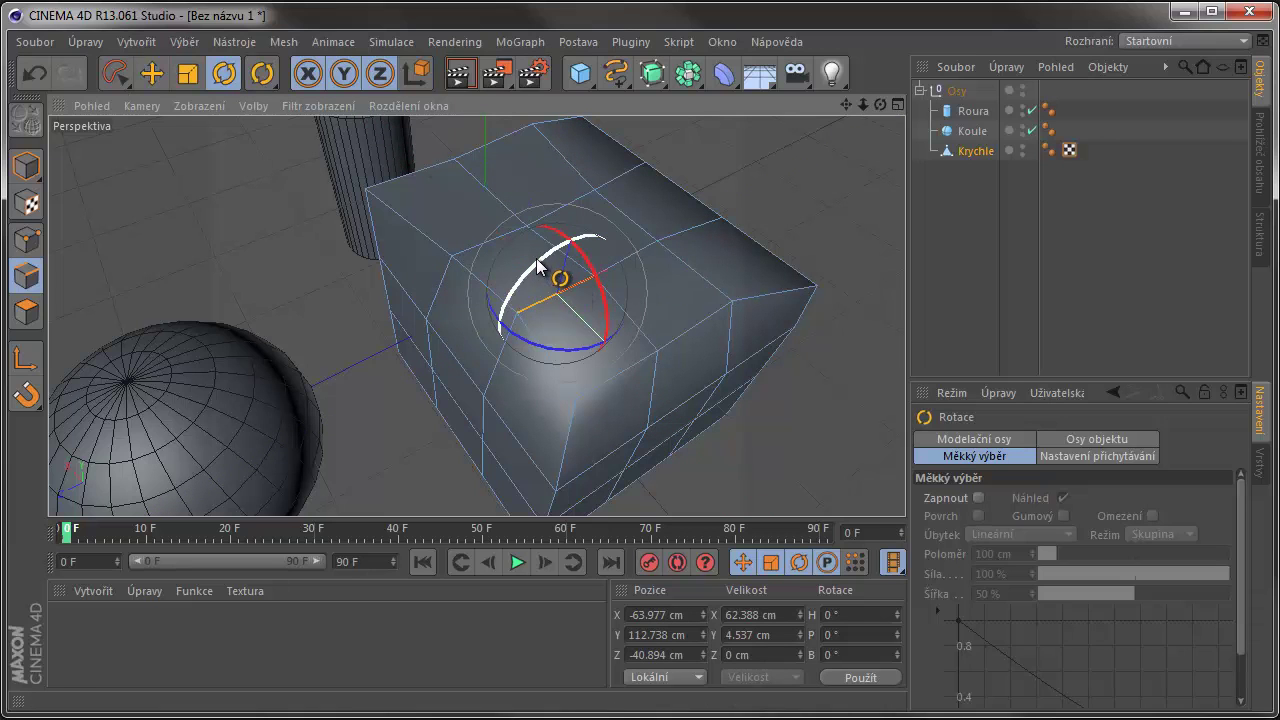
{"action": "left_click_drag", "start_coordinate": [540, 278], "coordinate": [527, 257]}
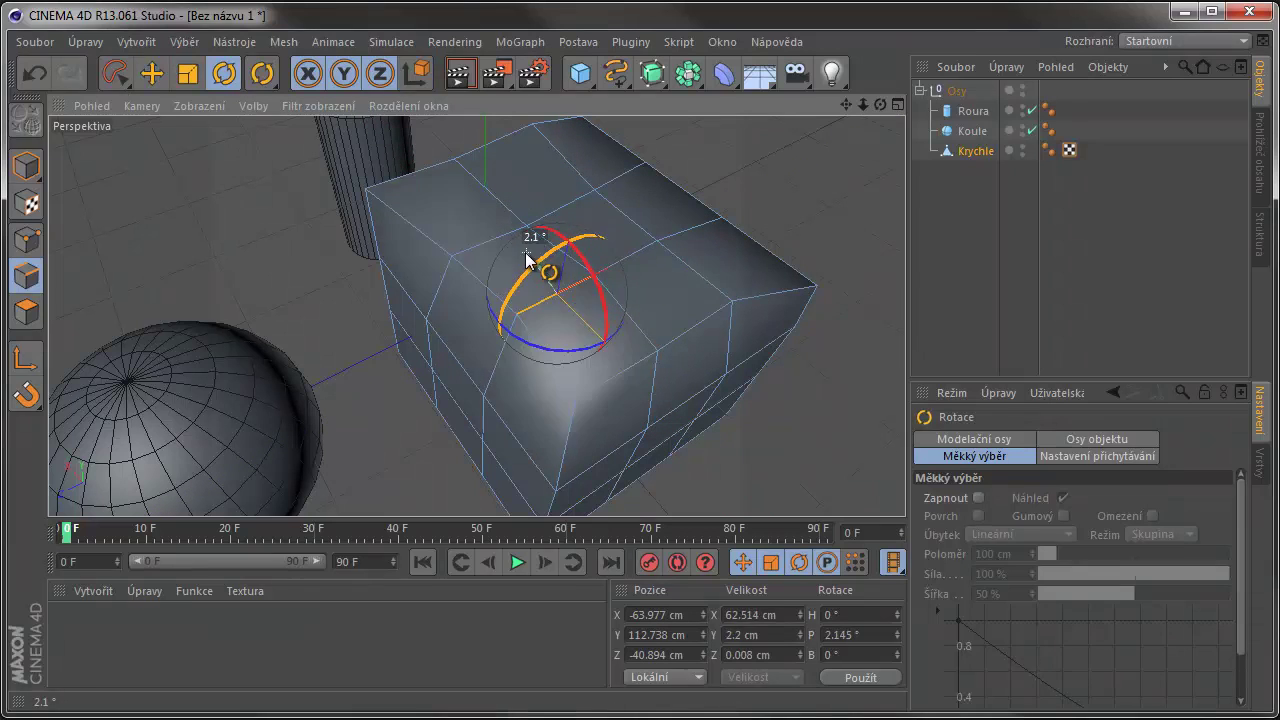
{"action": "key", "text": "t"}
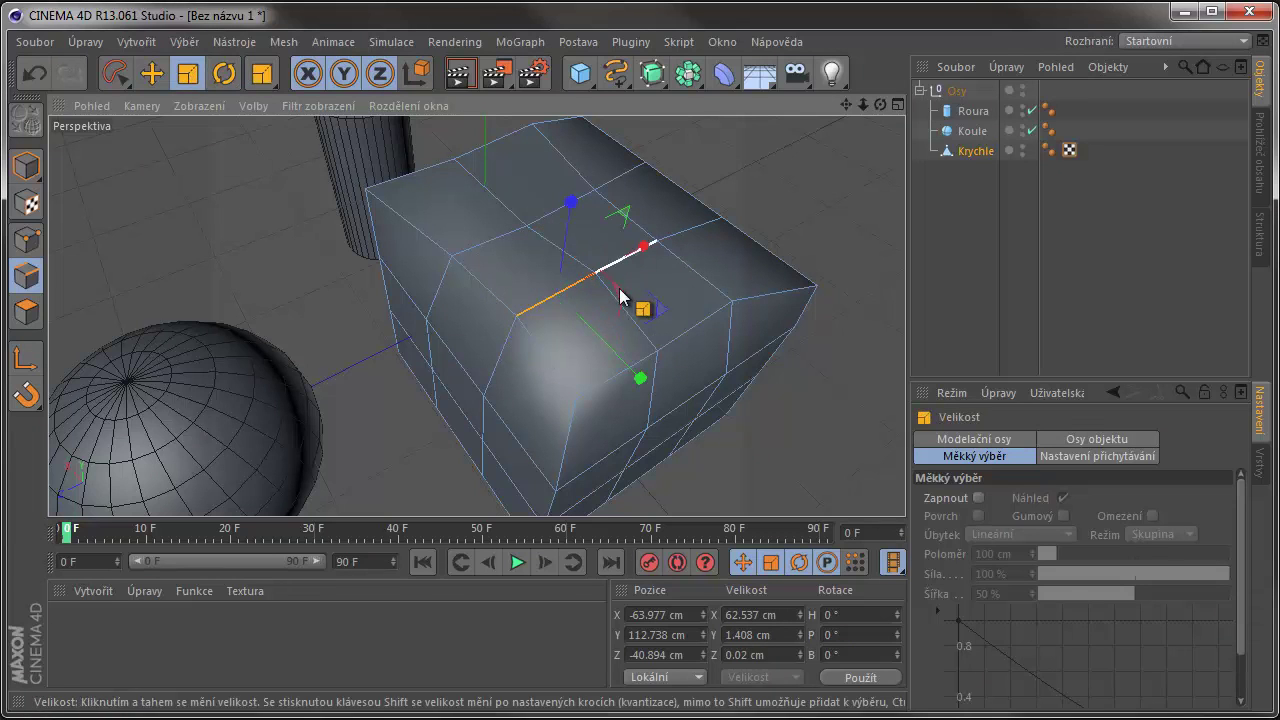
{"action": "left_click_drag", "start_coordinate": [657, 312], "coordinate": [677, 280]}
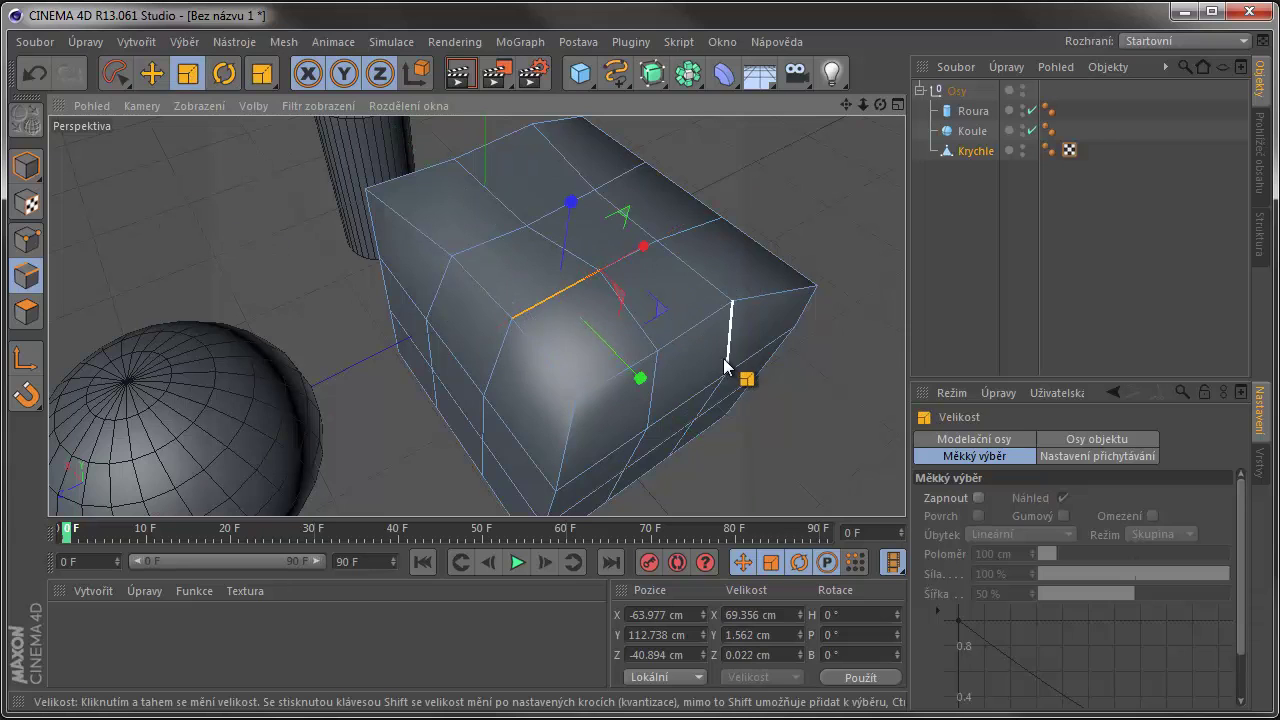
{"action": "mouse_move", "coordinate": [763, 308]}
{"action": "left_mouse_down", "text": "alt"}
{"action": "mouse_move", "coordinate": [677, 277]}
{"action": "mouse_move", "coordinate": [646, 237]}
{"action": "mouse_move", "coordinate": [429, 260]}
{"action": "mouse_move", "coordinate": [402, 323]}
{"action": "mouse_move", "coordinate": [376, 247]}
{"action": "left_mouse_up", "text": "alt"}
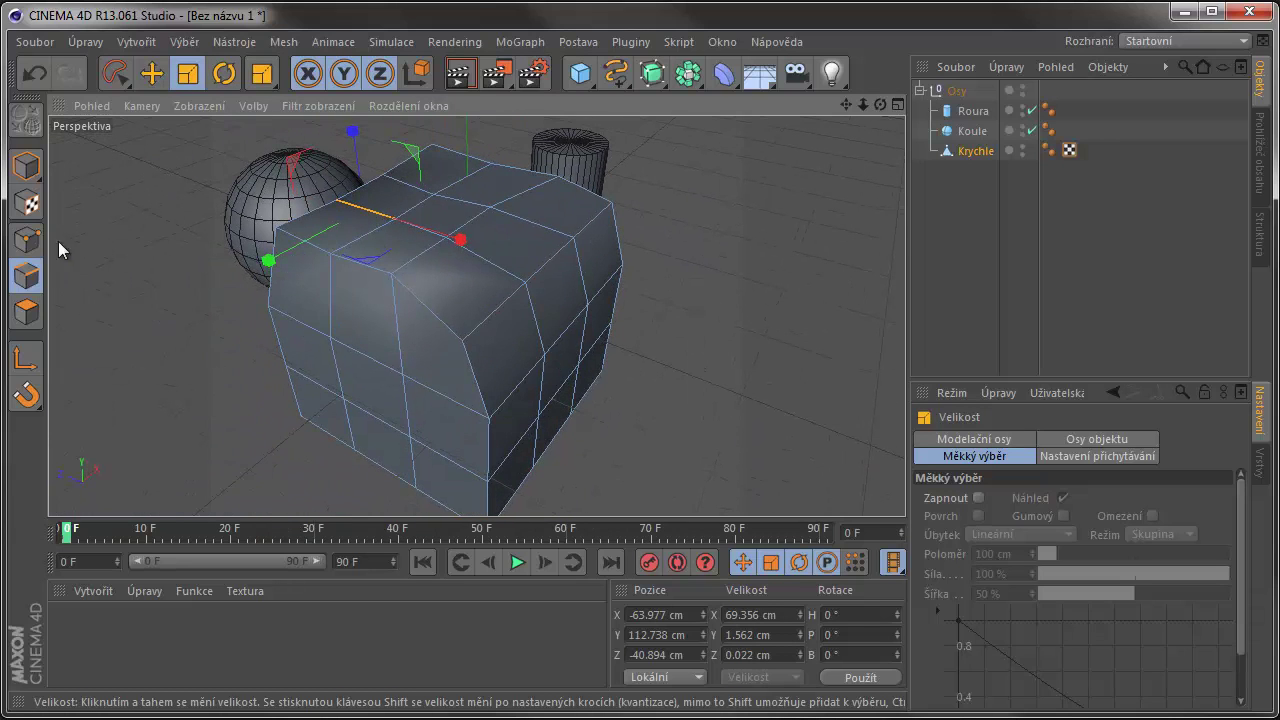
Step: In Polygons mode, select the top-front face, nudge it slightly down and rotate it nearly flat
{"action": "left_click", "coordinate": [32, 313]}
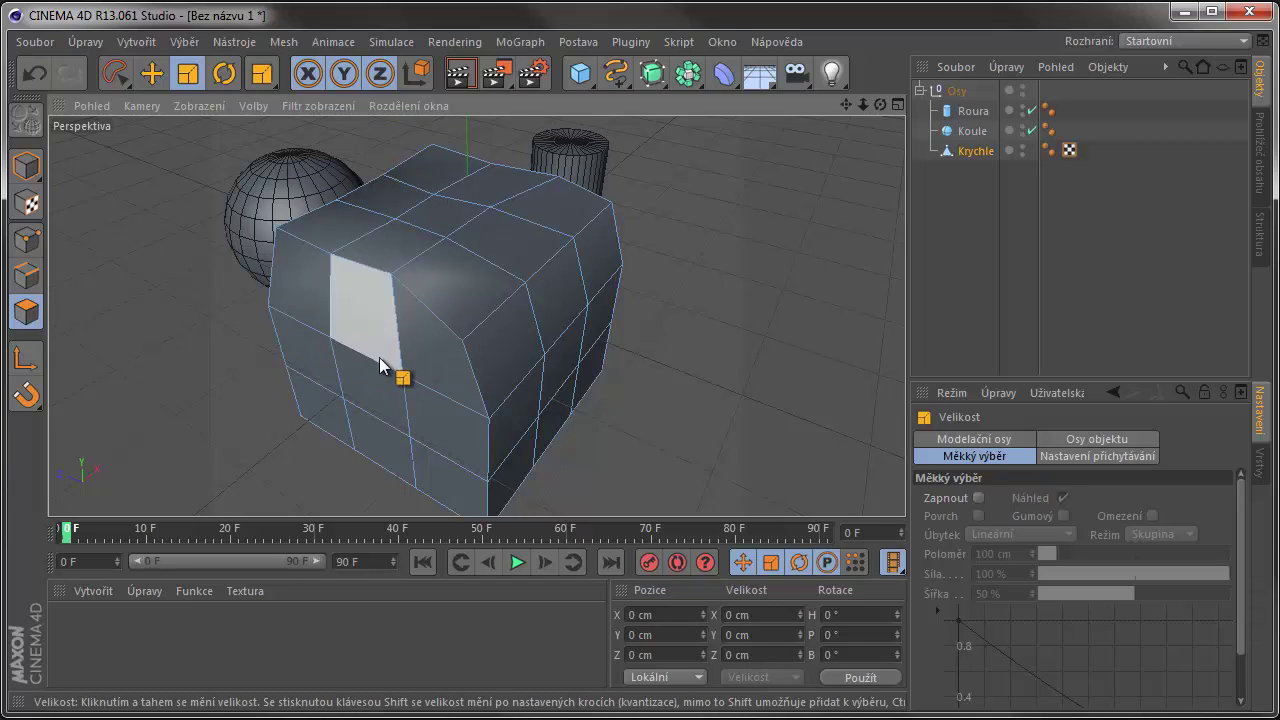
{"action": "left_click", "coordinate": [467, 274]}
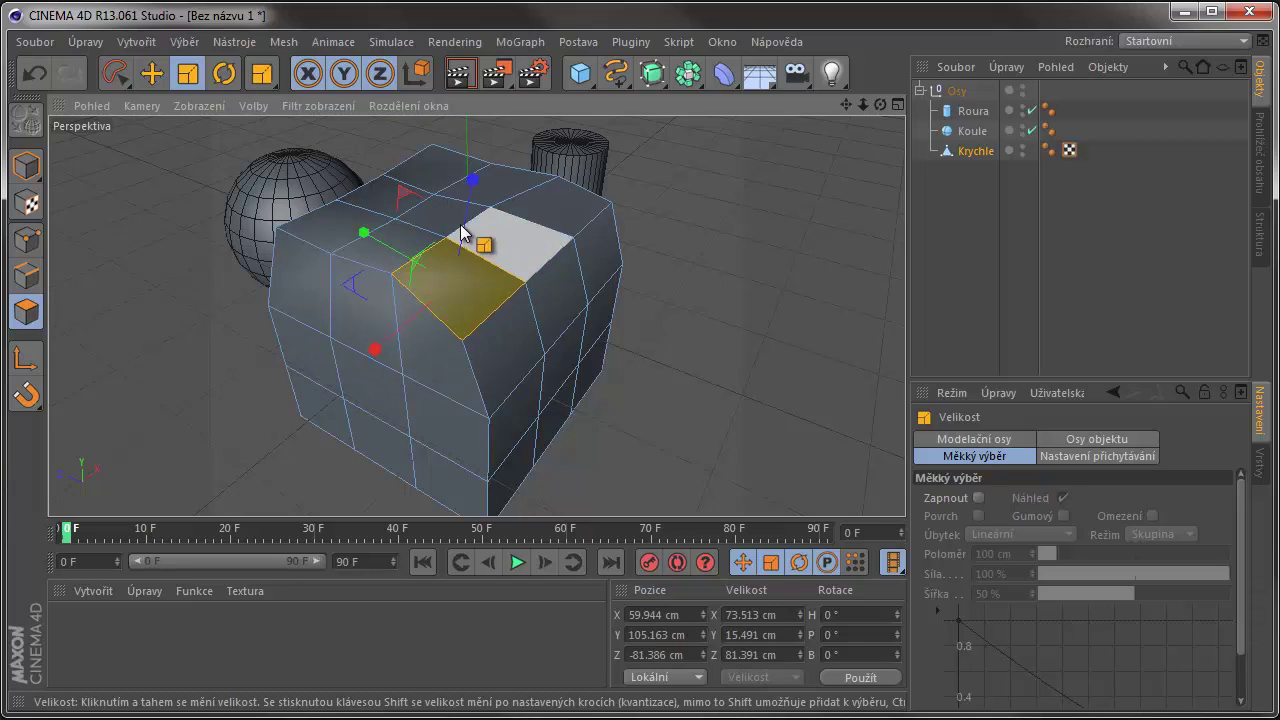
{"action": "left_click", "coordinate": [151, 72]}
{"action": "key", "text": "w"}
{"action": "left_click_drag", "start_coordinate": [449, 213], "coordinate": [450, 222]}
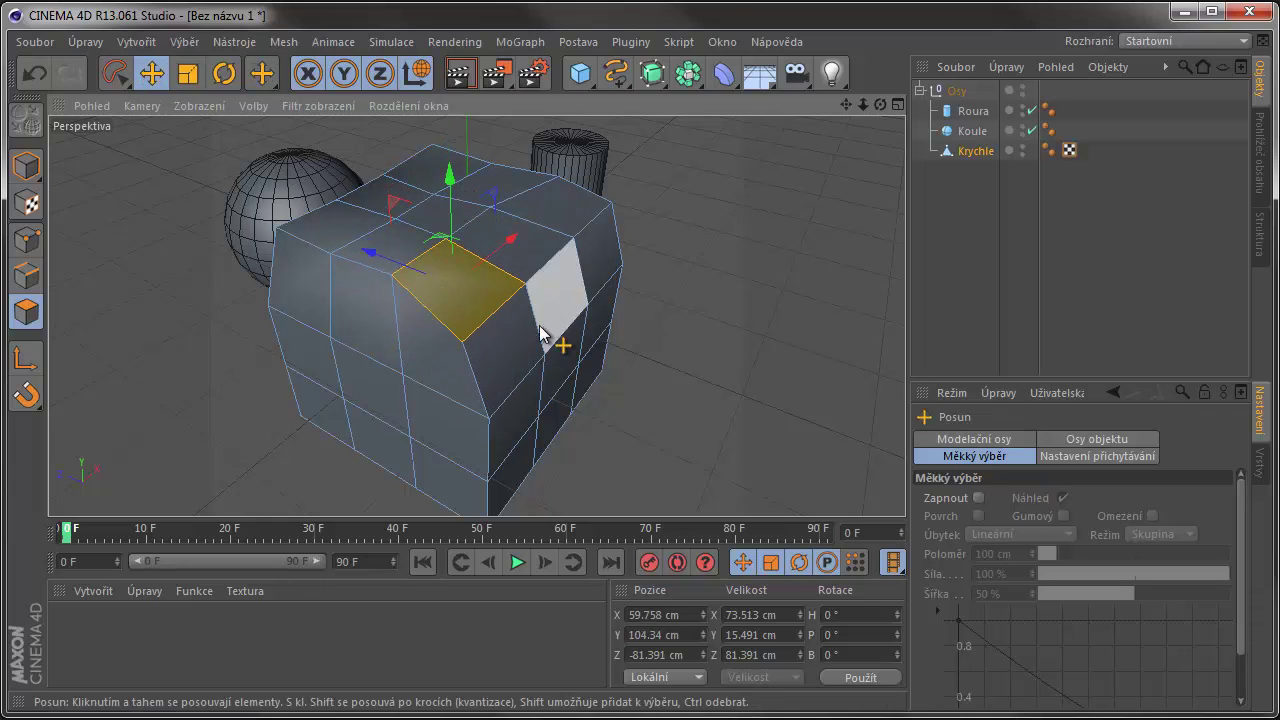
{"action": "key", "text": "r"}
{"action": "left_click_drag", "start_coordinate": [469, 339], "coordinate": [550, 256]}
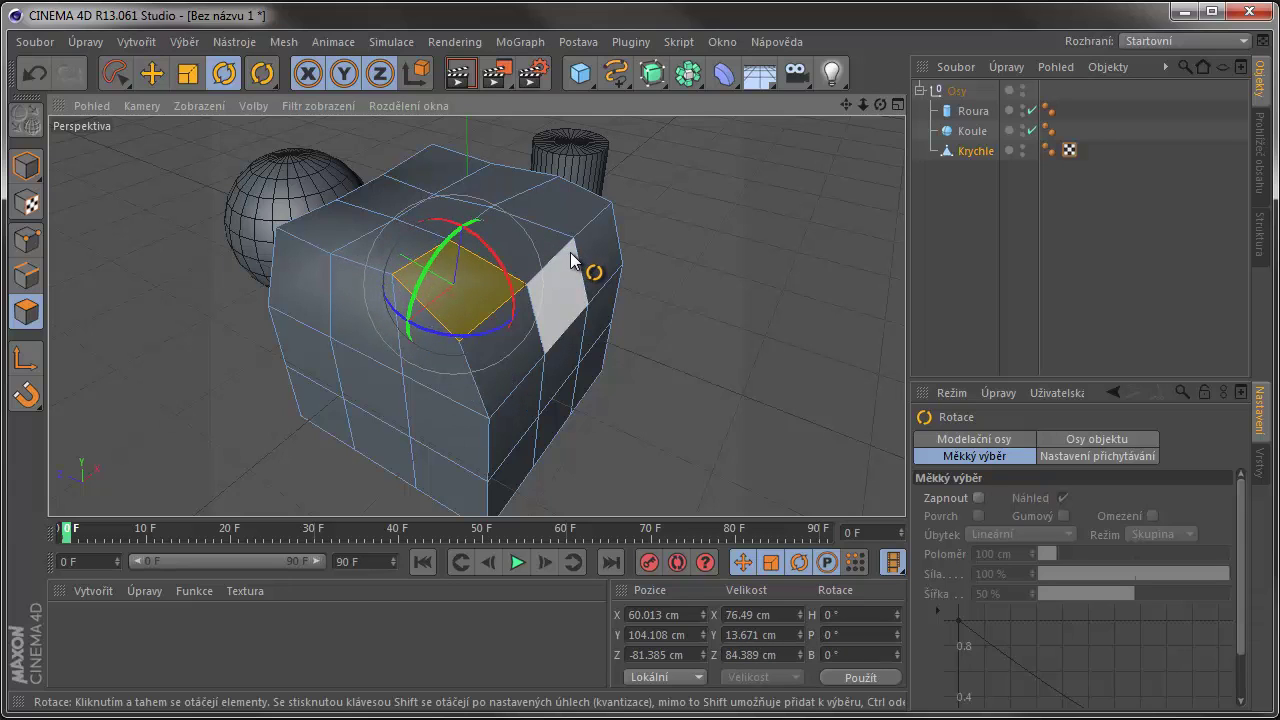
{"action": "left_click_drag", "start_coordinate": [550, 256], "coordinate": [437, 253]}
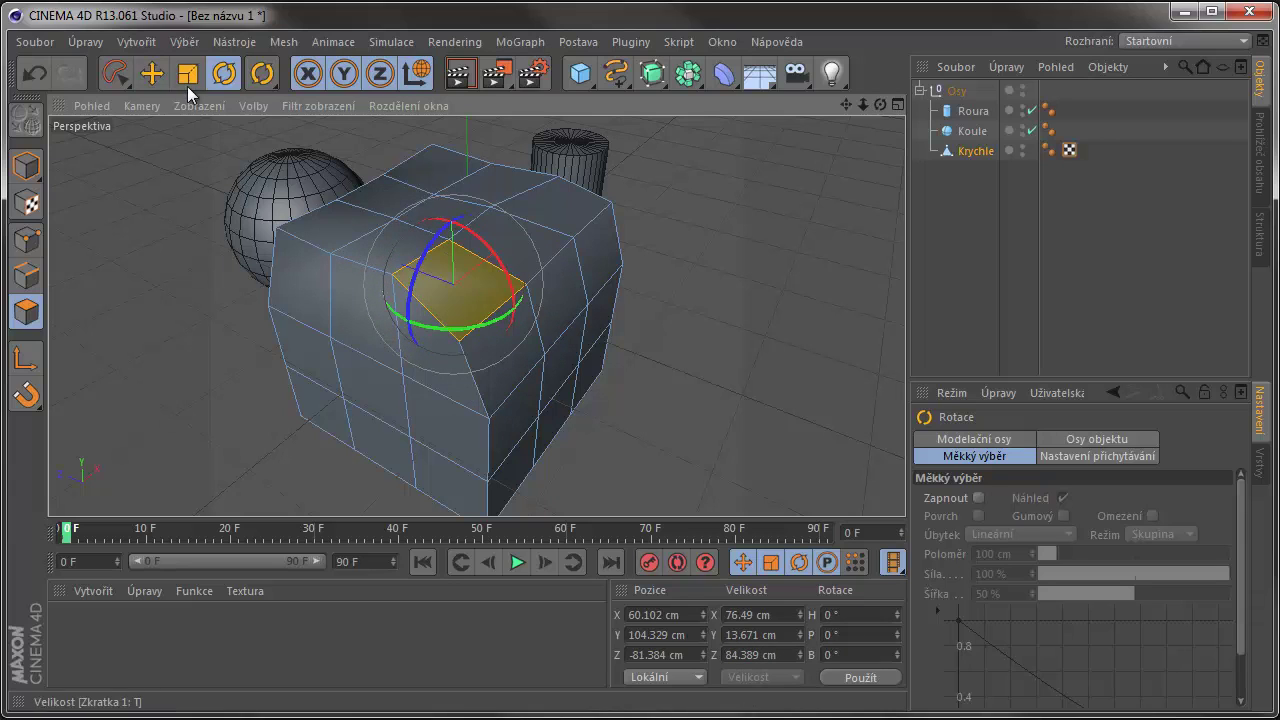
Step: Scale the top-front face down so the surrounding surface pinches in
{"action": "left_click", "coordinate": [188, 86]}
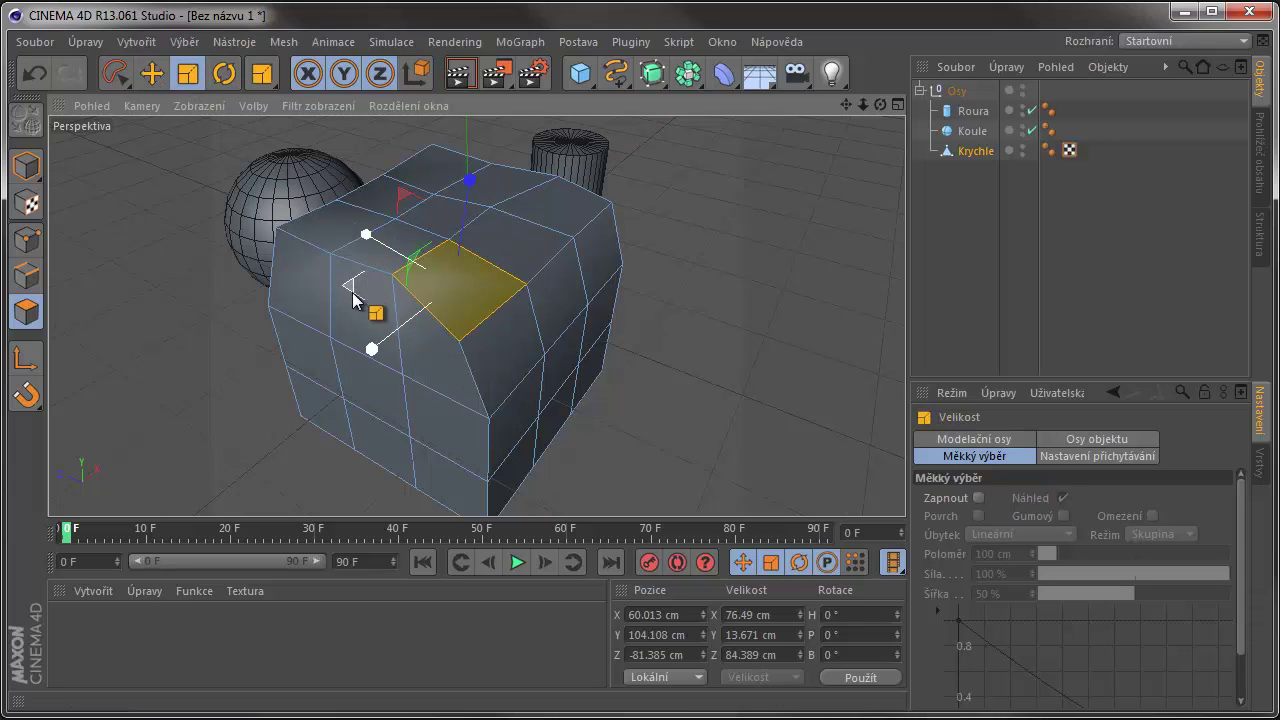
{"action": "mouse_move", "coordinate": [355, 300]}
{"action": "left_mouse_down"}
{"action": "mouse_move", "coordinate": [360, 362]}
{"action": "mouse_move", "coordinate": [416, 274]}
{"action": "mouse_move", "coordinate": [348, 296]}
{"action": "mouse_move", "coordinate": [491, 274]}
{"action": "mouse_move", "coordinate": [531, 203]}
{"action": "left_mouse_up"}
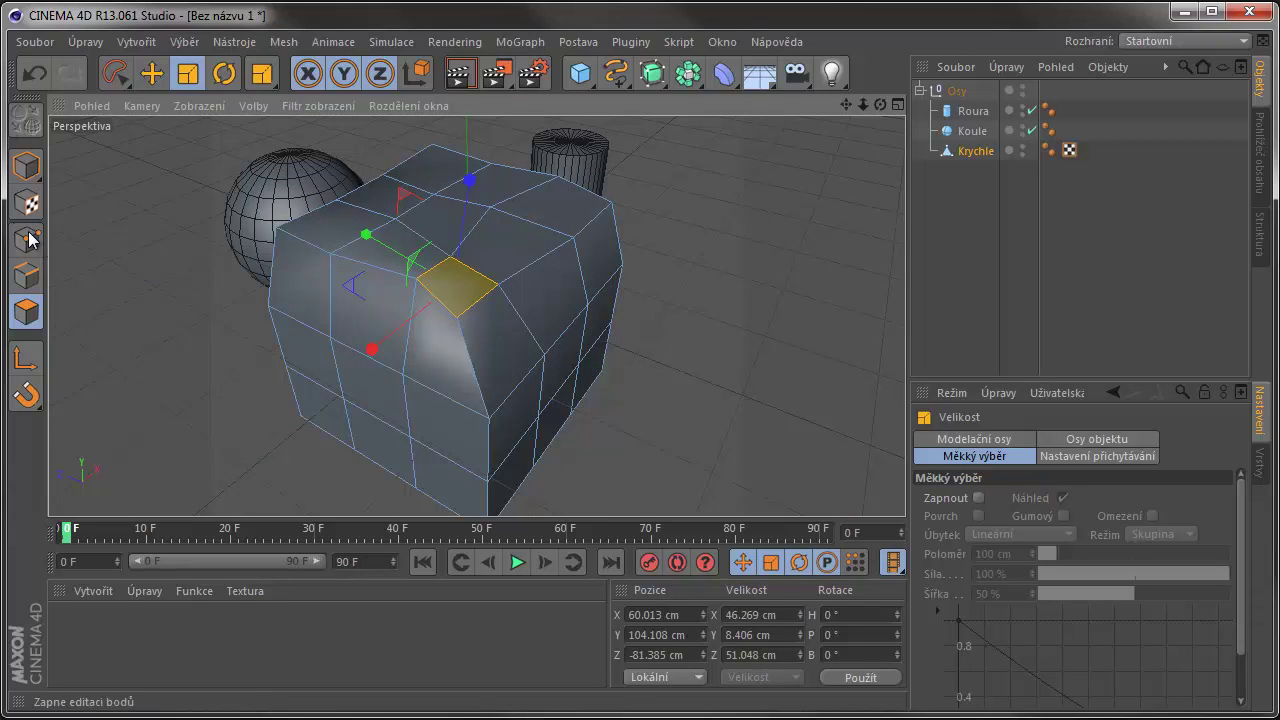
{"action": "left_click", "coordinate": [151, 73]}
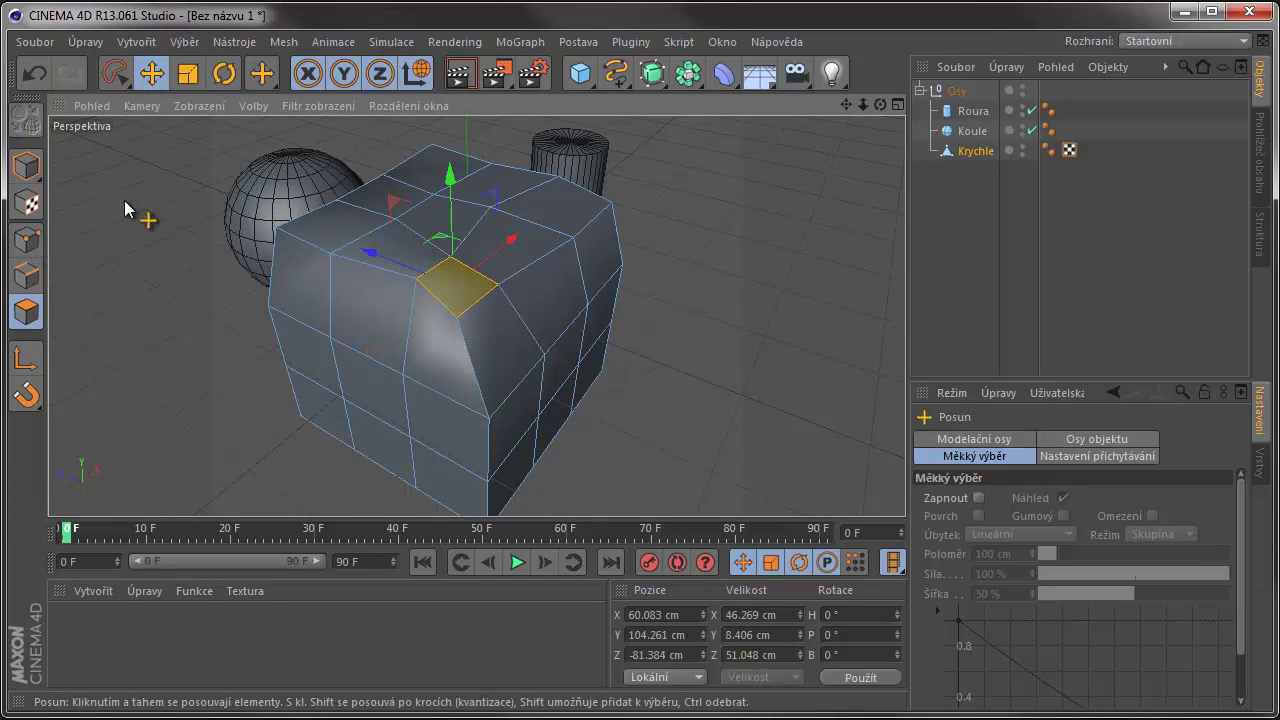
Step: In Model mode, move Krychle down and then back up along Y
{"action": "left_click", "coordinate": [28, 170]}
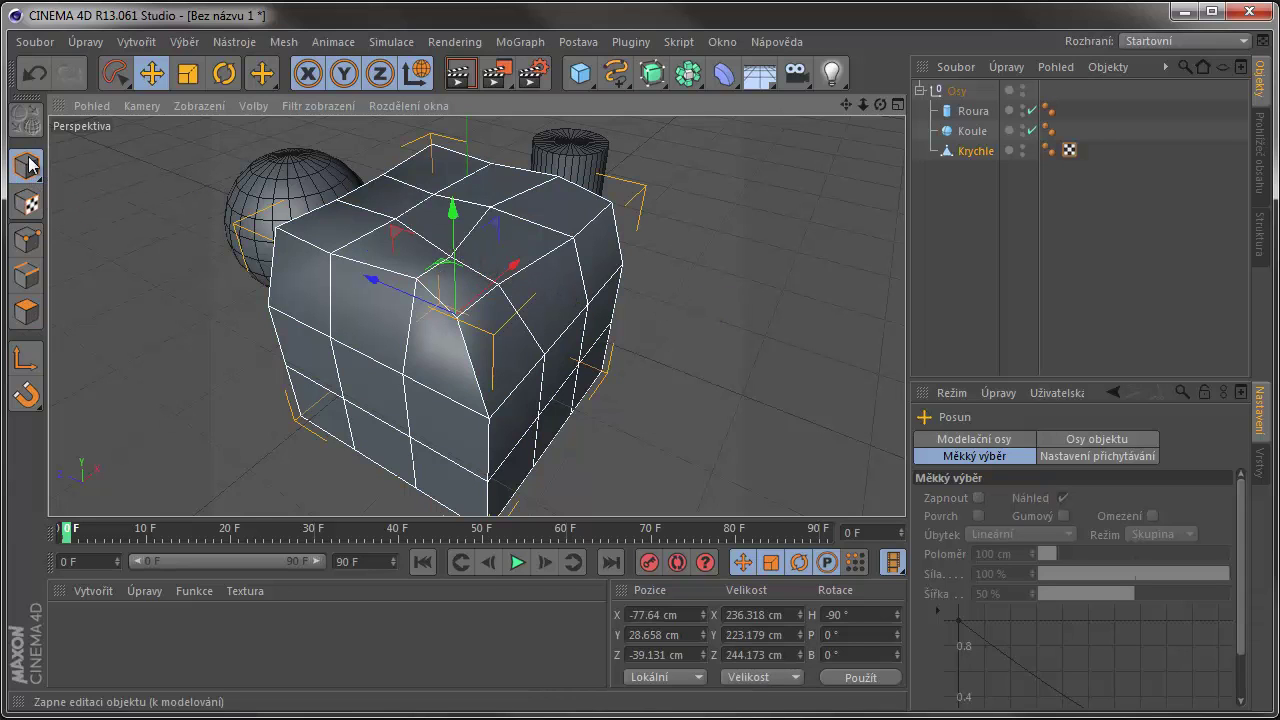
{"action": "left_click_drag", "start_coordinate": [452, 212], "coordinate": [466, 264]}
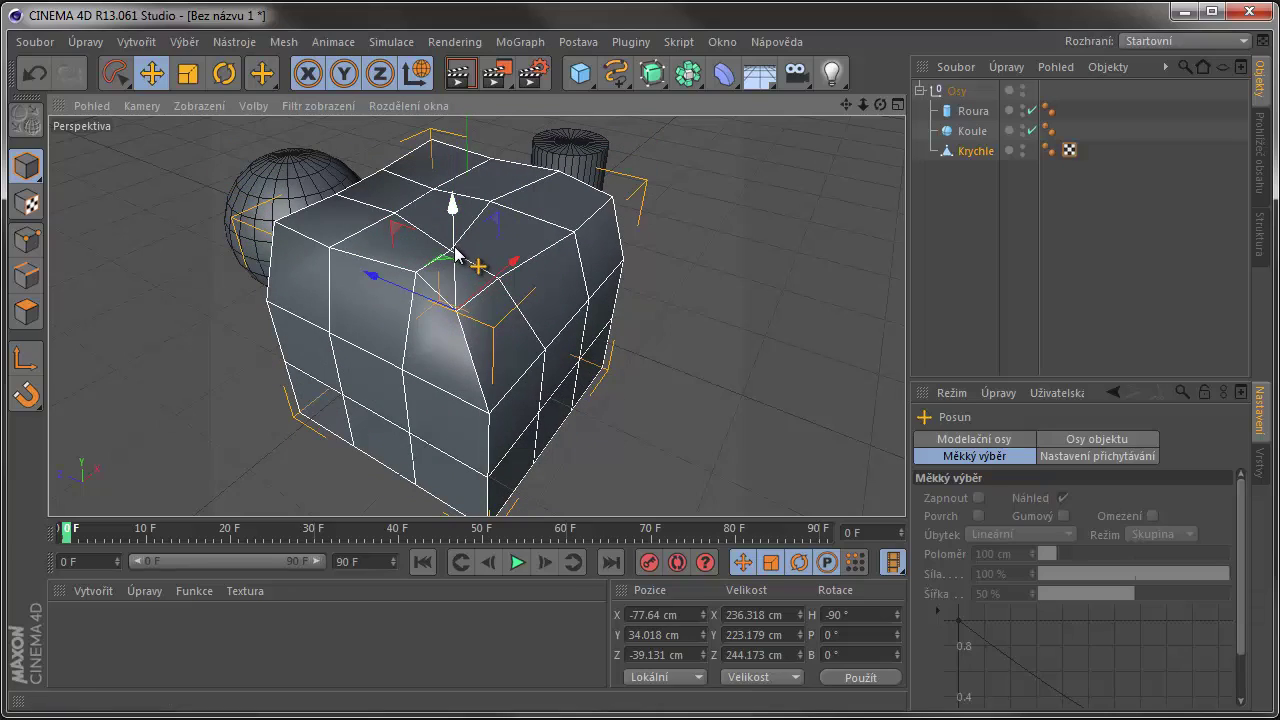
{"action": "mouse_move", "coordinate": [449, 256]}
{"action": "left_mouse_down"}
{"action": "mouse_move", "coordinate": [470, 215]}
{"action": "mouse_move", "coordinate": [474, 285]}
{"action": "mouse_move", "coordinate": [509, 277]}
{"action": "left_mouse_up"}
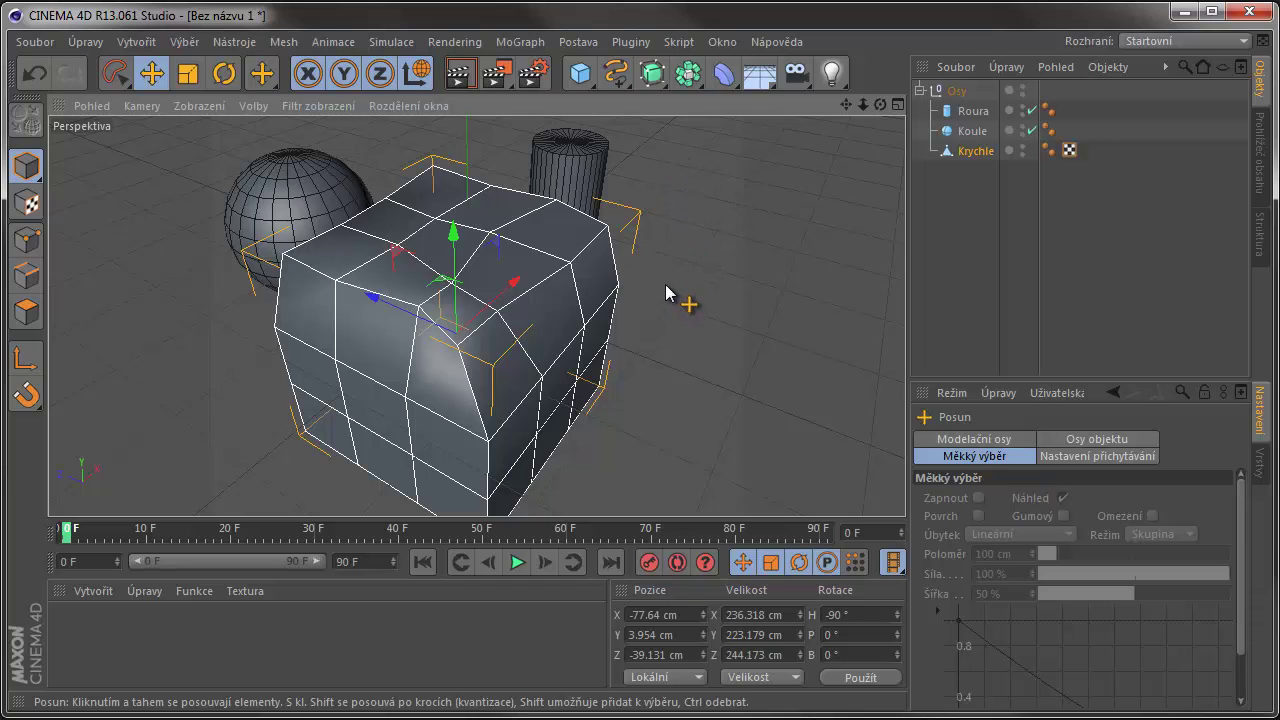
Step: Zoom out and orbit to show the reshaped cube beside the sphere and cylinder
{"action": "mouse_move", "coordinate": [662, 285]}
{"action": "right_mouse_down", "text": "alt"}
{"action": "mouse_move", "coordinate": [596, 357]}
{"action": "mouse_move", "coordinate": [580, 327]}
{"action": "right_mouse_up", "text": "alt"}
{"action": "mouse_move", "coordinate": [570, 316]}
{"action": "left_mouse_down", "text": "alt"}
{"action": "mouse_move", "coordinate": [733, 342]}
{"action": "mouse_move", "coordinate": [631, 354]}
{"action": "mouse_move", "coordinate": [618, 381]}
{"action": "mouse_move", "coordinate": [661, 330]}
{"action": "mouse_move", "coordinate": [445, 366]}
{"action": "mouse_move", "coordinate": [640, 272]}
{"action": "mouse_move", "coordinate": [634, 252]}
{"action": "mouse_move", "coordinate": [581, 361]}
{"action": "mouse_move", "coordinate": [771, 340]}
{"action": "mouse_move", "coordinate": [648, 303]}
{"action": "mouse_move", "coordinate": [693, 347]}
{"action": "mouse_move", "coordinate": [672, 319]}
{"action": "mouse_move", "coordinate": [641, 351]}
{"action": "mouse_move", "coordinate": [610, 345]}
{"action": "mouse_move", "coordinate": [646, 268]}
{"action": "mouse_move", "coordinate": [580, 294]}
{"action": "mouse_move", "coordinate": [586, 323]}
{"action": "left_mouse_up", "text": "alt"}
{"action": "right_click_drag", "start_coordinate": [586, 323], "coordinate": [597, 290], "text": "alt"}
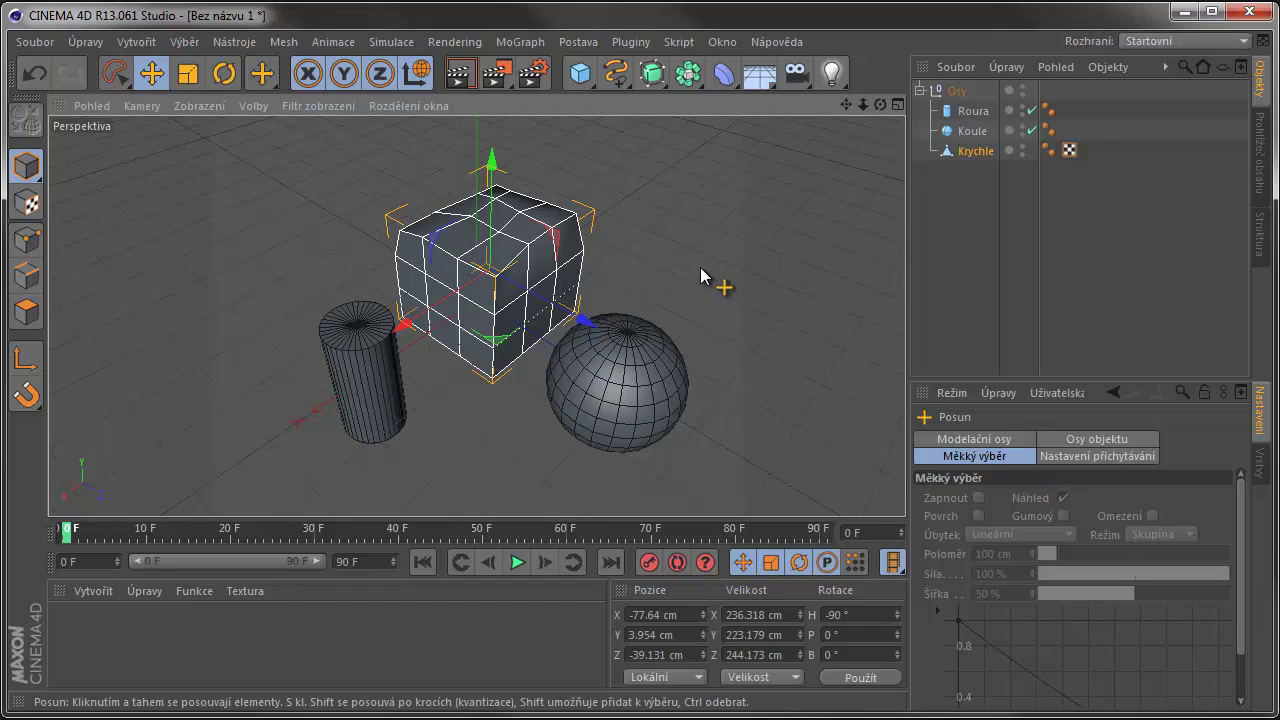